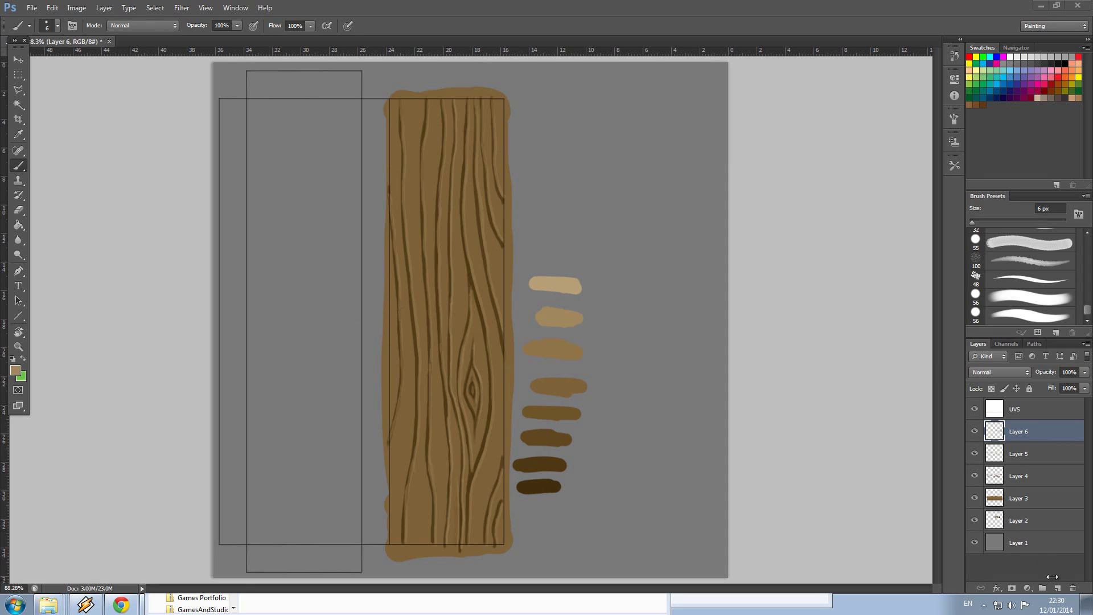
- Return to the plank painting and add an empty Layer 7 above Layer 6
left_click(1061, 588)
left_click(1057, 587)
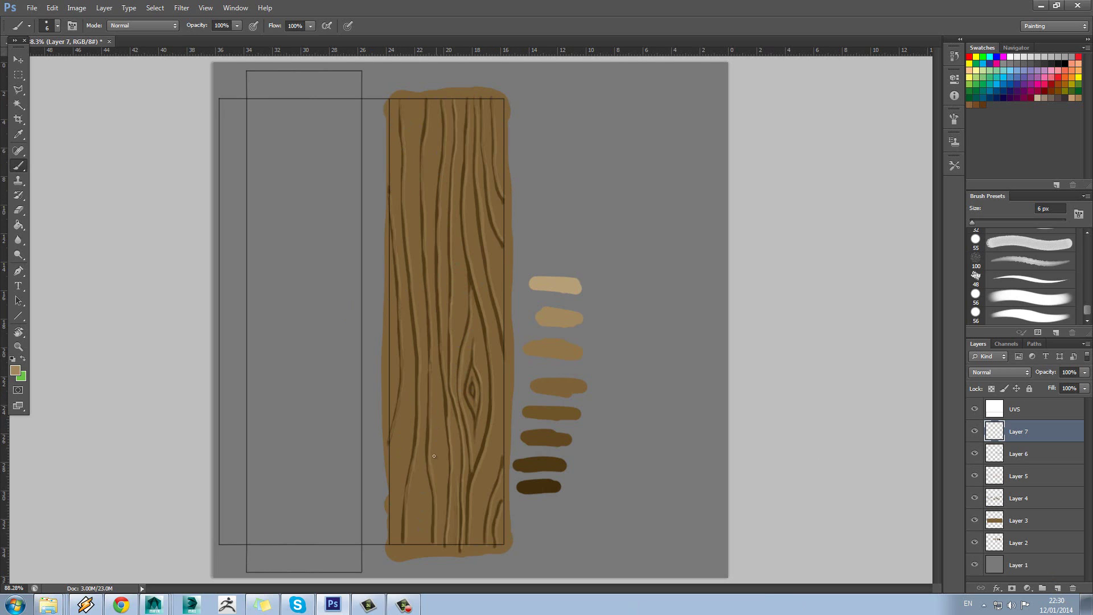
- Sample a tan swatch and paint highlights down the plank's left side with 25 px, then 15 px brushes
left_click(562, 346, "alt")
key("bracketright")
mouse_move(402, 437)
left_mouse_down()
mouse_move(397, 462)
mouse_move(408, 349)
mouse_move(391, 215)
mouse_move(413, 171)
mouse_move(391, 165)
mouse_move(398, 158)
left_mouse_up()
mouse_move(411, 104)
left_mouse_down()
mouse_move(411, 134)
mouse_move(394, 113)
mouse_move(393, 140)
mouse_move(411, 104)
mouse_move(410, 263)
mouse_move(408, 213)
mouse_move(420, 302)
mouse_move(409, 326)
mouse_move(413, 268)
mouse_move(422, 334)
mouse_move(399, 455)
mouse_move(421, 365)
left_mouse_up()
key("bracketleft")
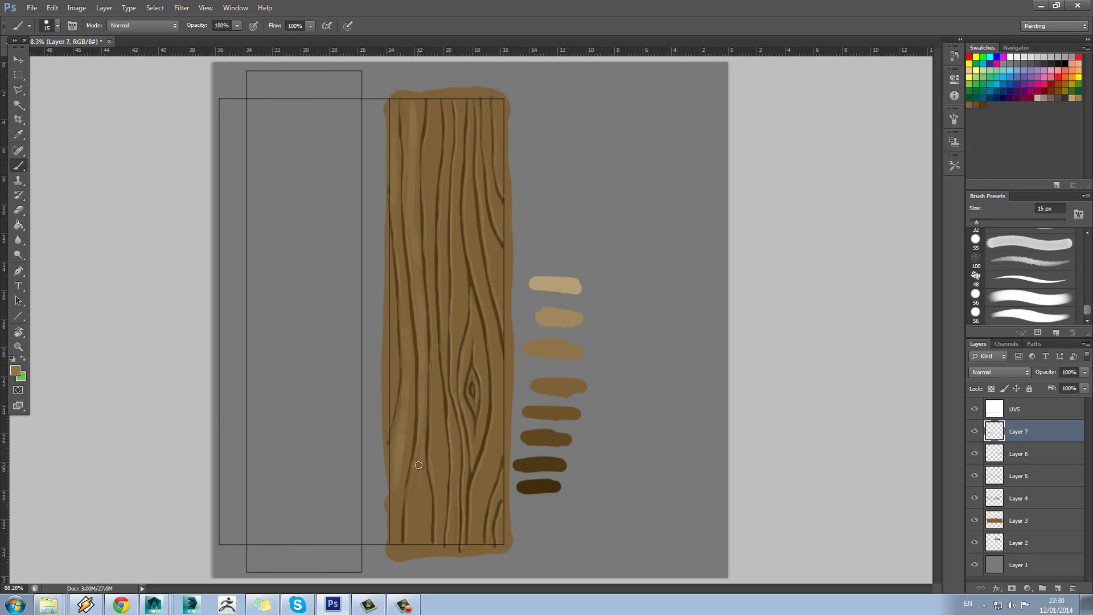
mouse_move(419, 461)
left_mouse_down()
mouse_move(410, 505)
mouse_move(415, 484)
mouse_move(425, 488)
left_mouse_up()
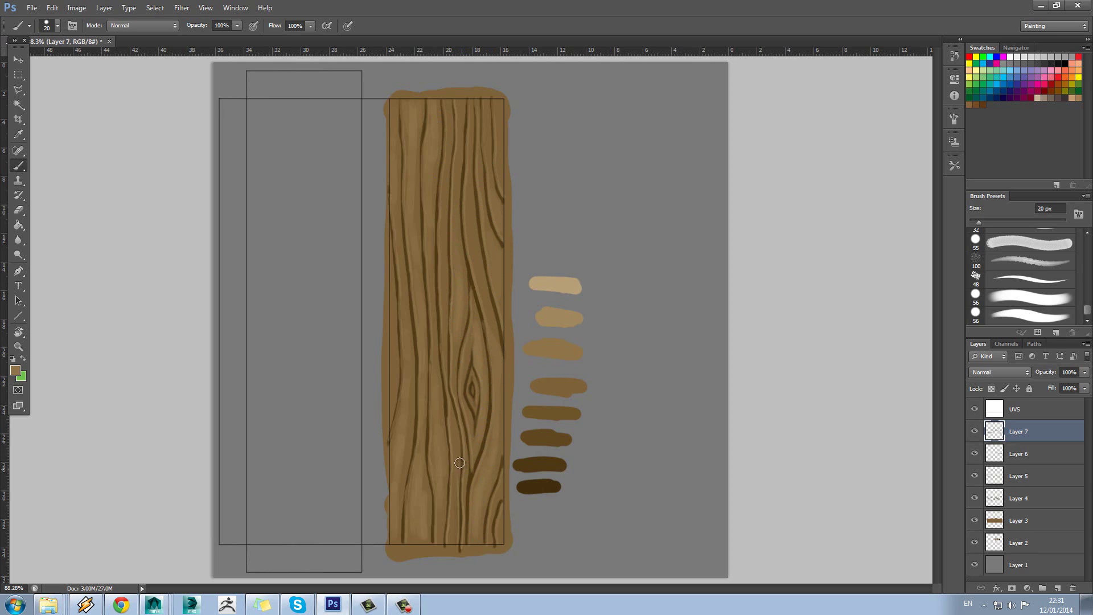
- Paint 15 px tan highlight streaks along the grain from the left edge to the right, sampling swatch colours
left_click(551, 313, "alt")
left_click_drag(398, 470, 404, 424)
key("bracketleft")
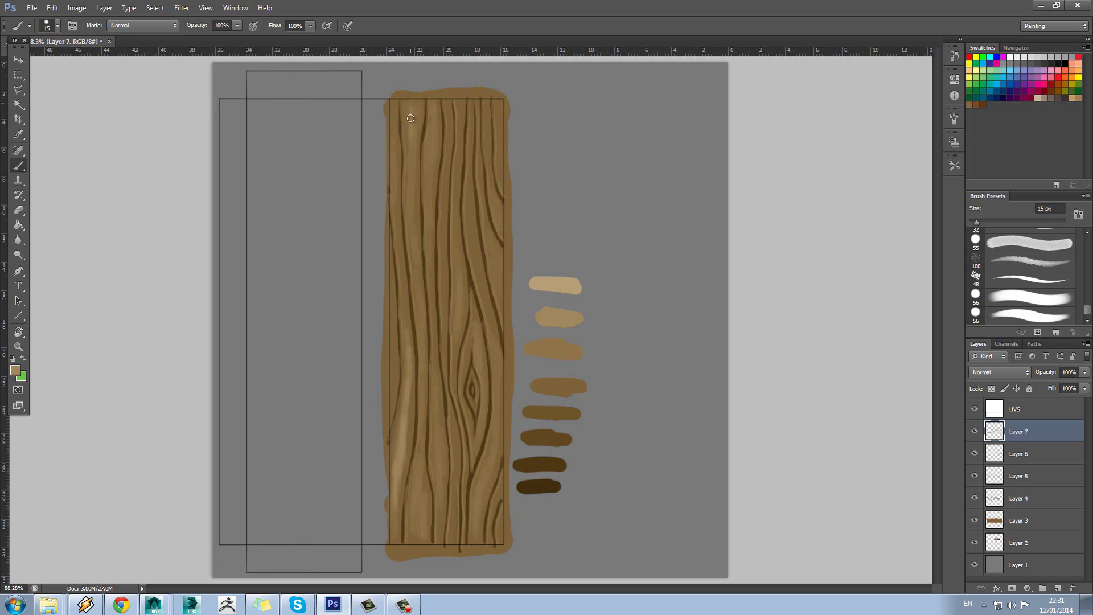
left_click_drag(410, 139, 409, 199)
left_click_drag(416, 256, 414, 288)
mouse_move(456, 315)
left_mouse_down()
mouse_move(458, 285)
mouse_move(458, 324)
mouse_move(458, 281)
left_mouse_up()
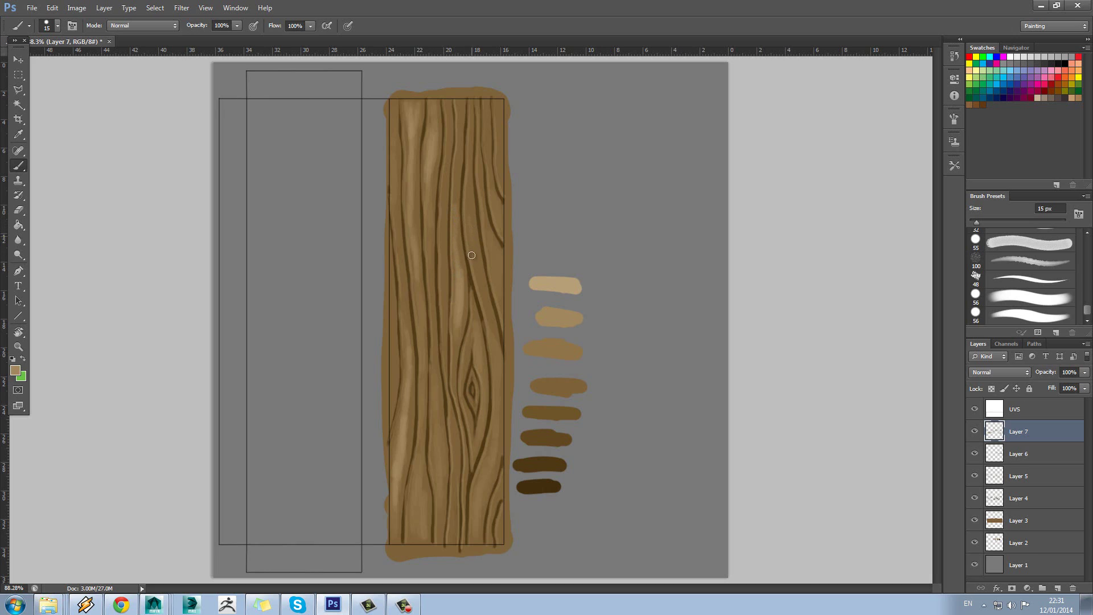
mouse_move(492, 348)
left_mouse_down()
mouse_move(489, 317)
mouse_move(504, 458)
mouse_move(491, 443)
mouse_move(475, 512)
mouse_move(488, 466)
mouse_move(412, 504)
mouse_move(418, 483)
mouse_move(416, 527)
mouse_move(437, 489)
left_mouse_up()
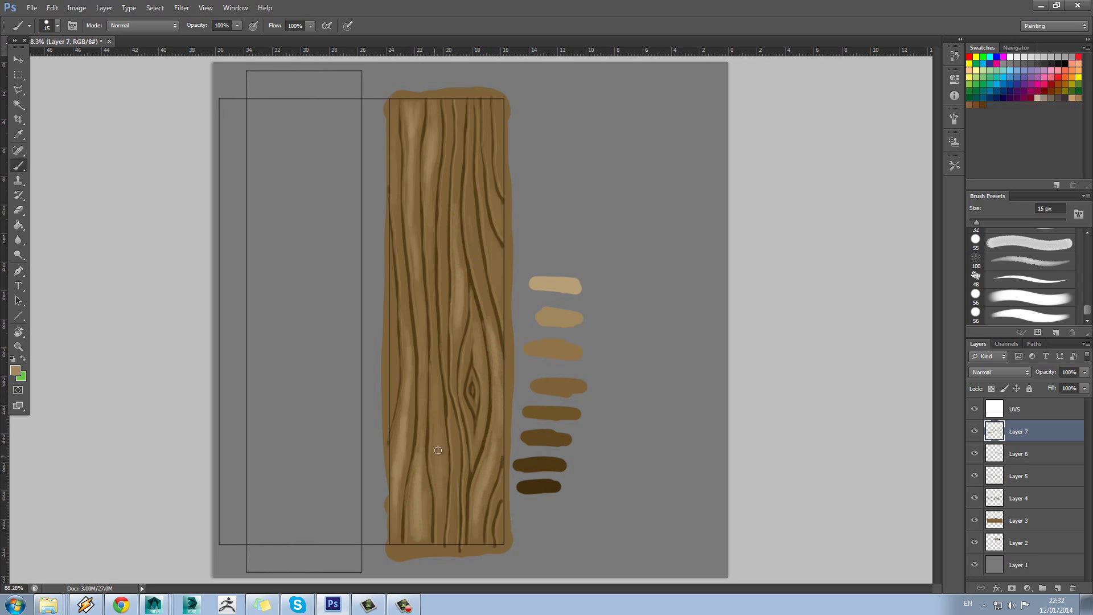
left_click_drag(438, 450, 439, 482)
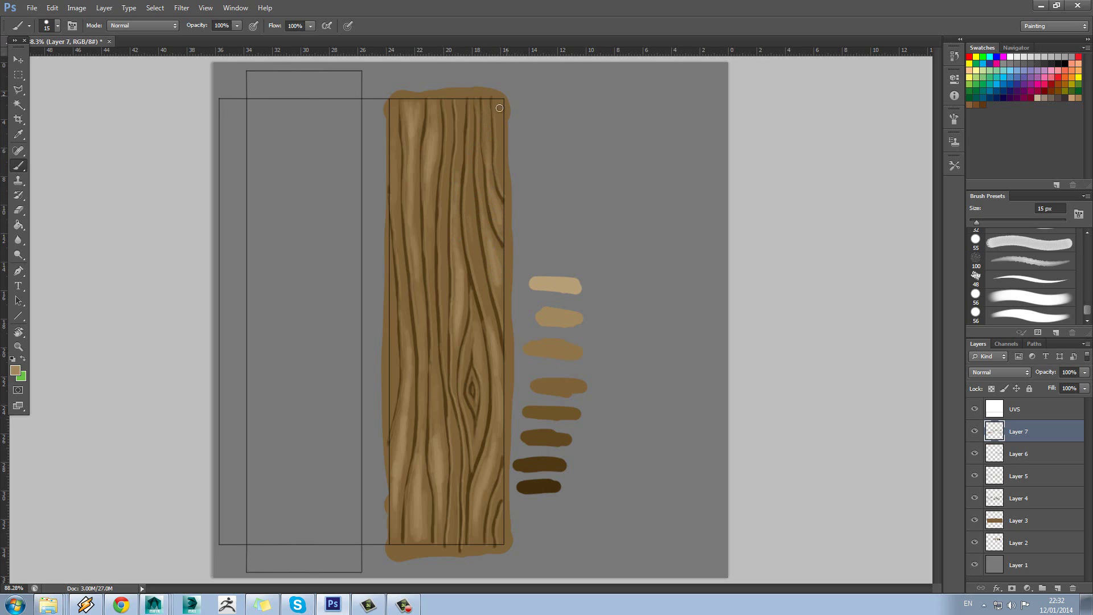
left_click(557, 342, "alt")
left_click(563, 313, "alt")
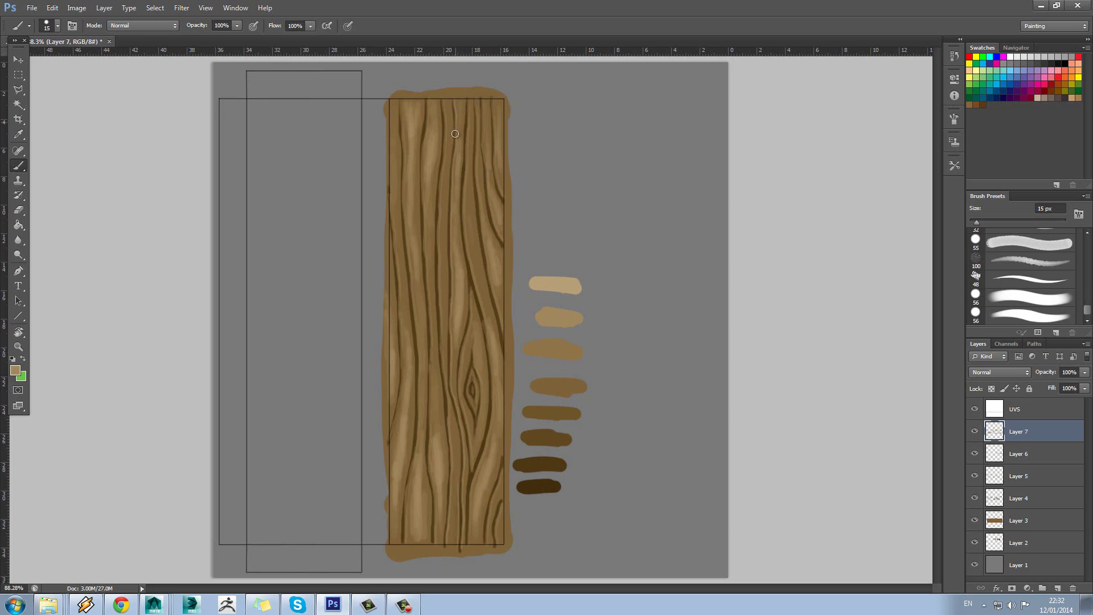
- Sample dark brown, add Layer 8, lower Layer 7 to 83% opacity, then reselect Layer 8
left_click(564, 436, "alt")
left_click(1056, 587)
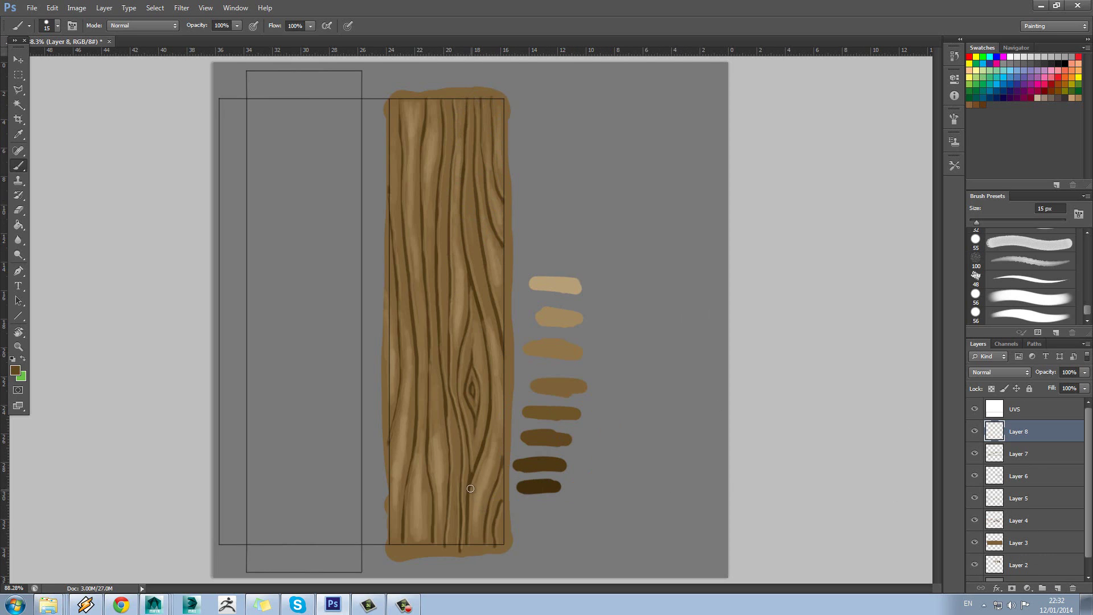
left_click(997, 448)
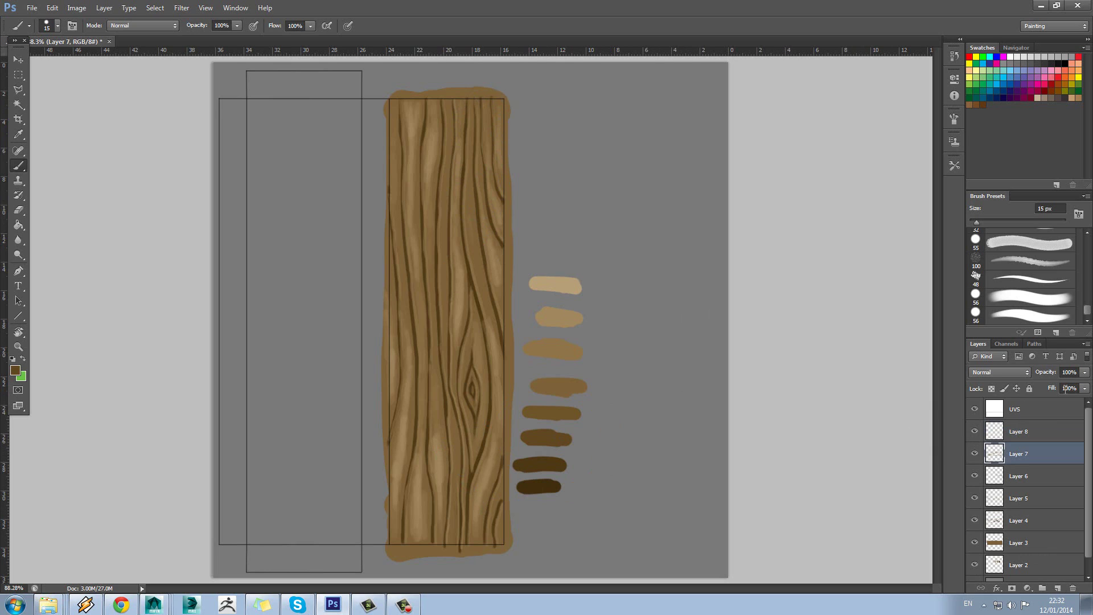
left_click_drag(1086, 374, 1065, 387)
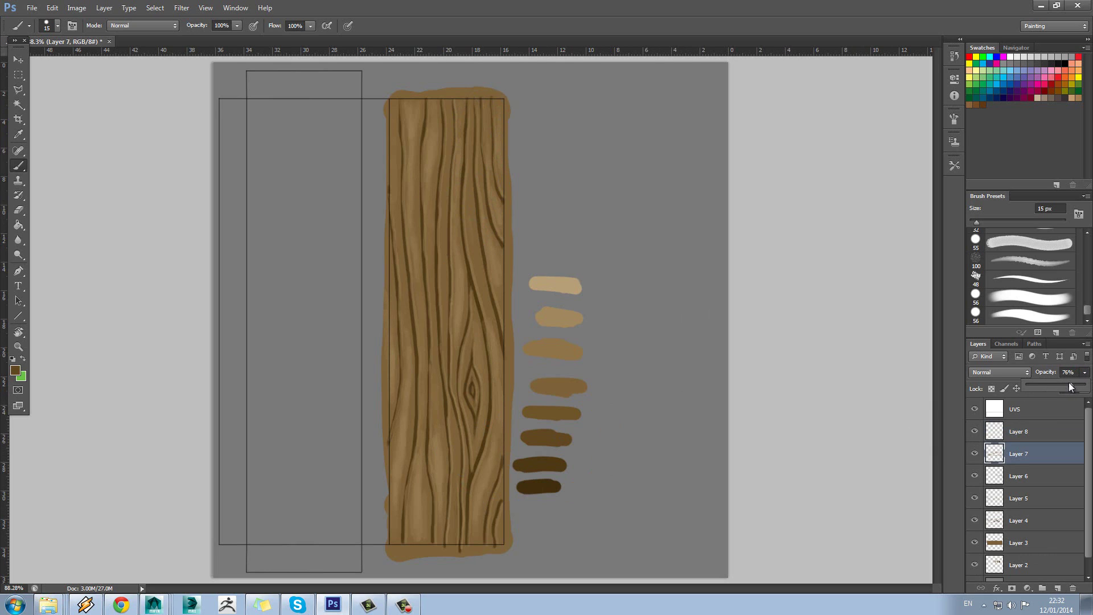
left_click_drag(1069, 384, 1072, 387)
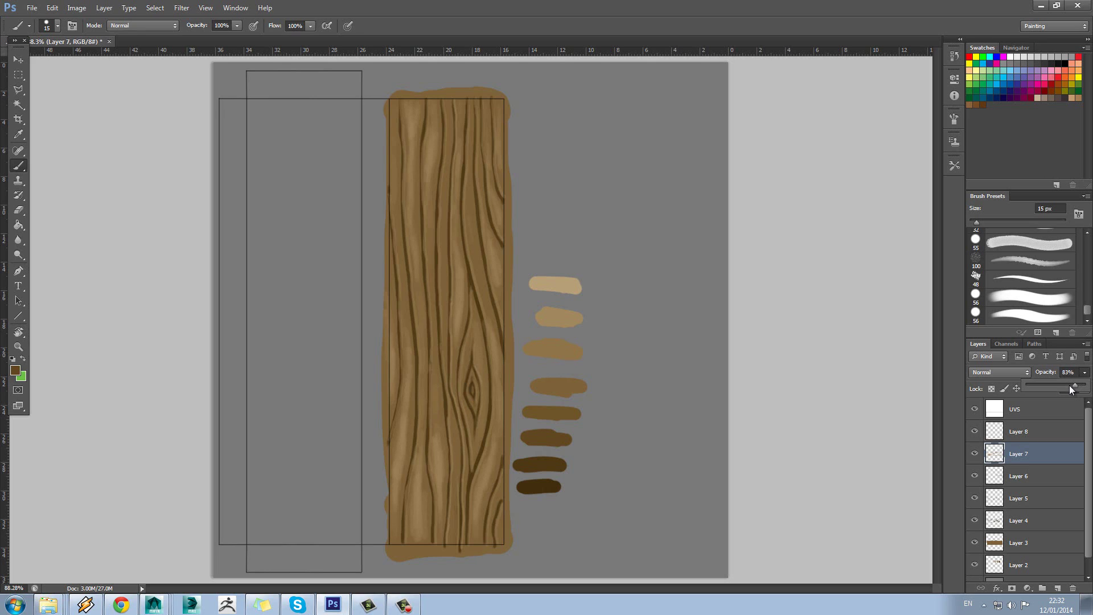
left_click(1031, 437)
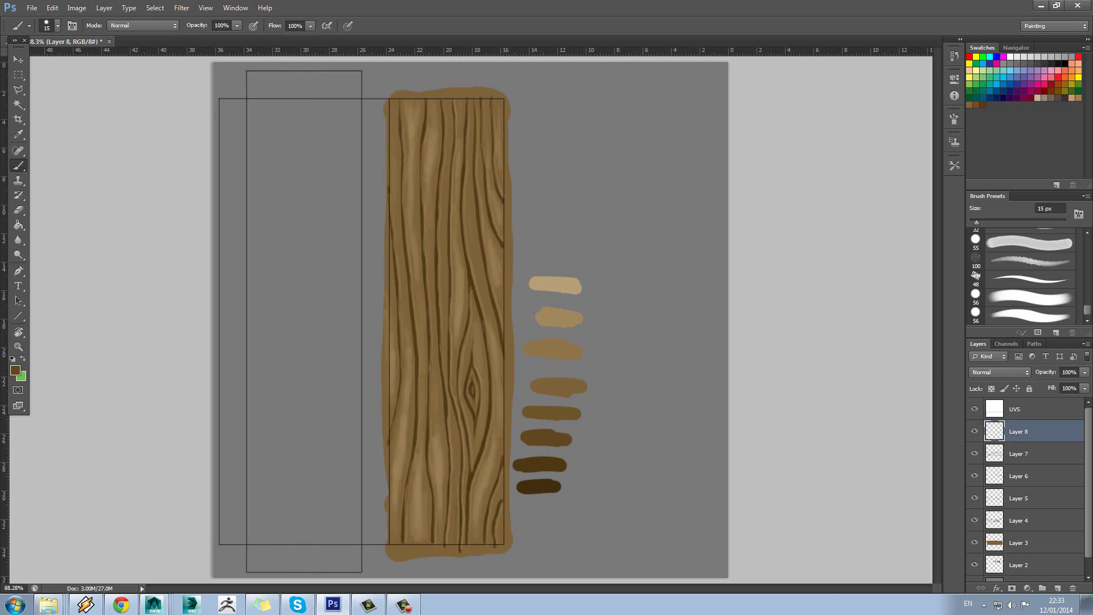
- Paint dark brown grain strokes down the upper middle of the plank on Layer 8
key("super+e")
left_click_drag(430, 177, 427, 147)
mouse_move(428, 204)
left_mouse_down()
mouse_move(428, 254)
mouse_move(435, 207)
mouse_move(461, 323)
mouse_move(453, 245)
mouse_move(455, 283)
left_mouse_up()
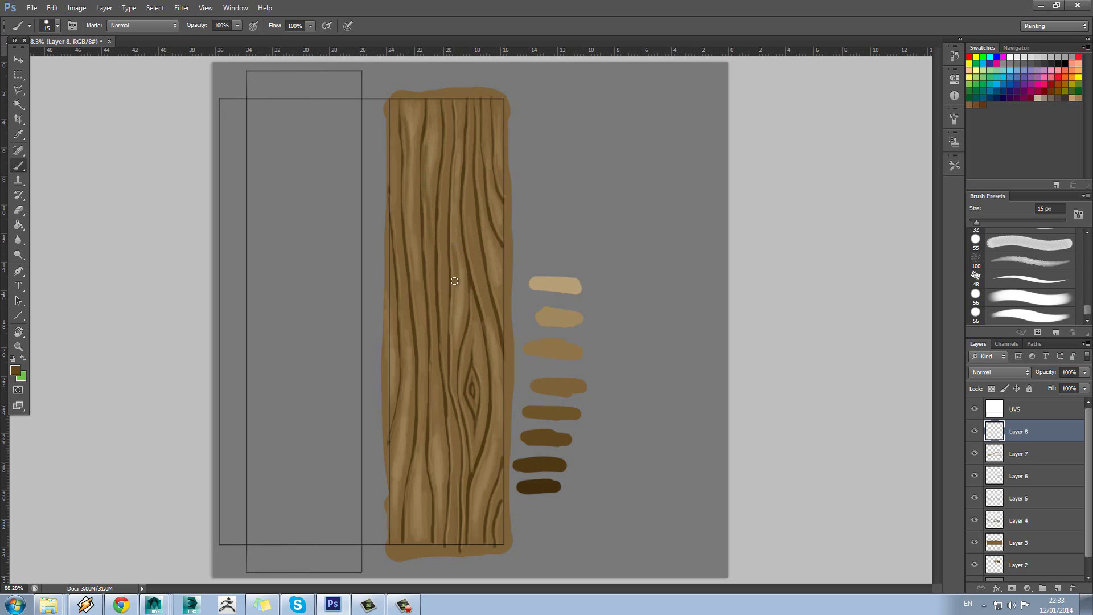
left_click_drag(455, 214, 455, 260)
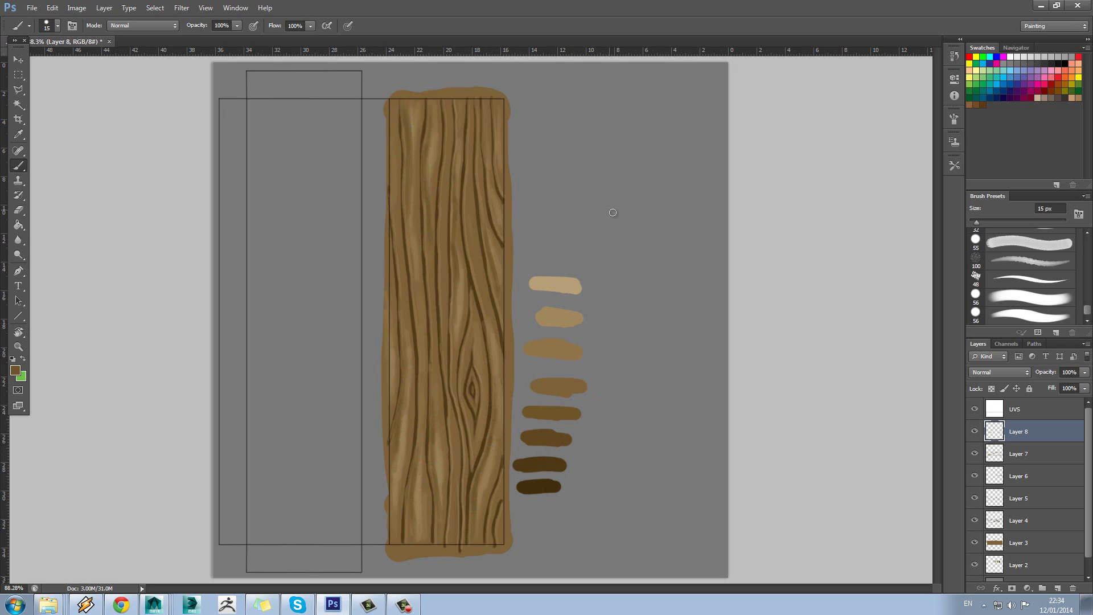
- Fade Layer 8 to 75% opacity, sample the top tan swatch with a 7 px brush, and add Layer 9
left_click(1085, 373)
left_click_drag(1073, 388, 1070, 383)
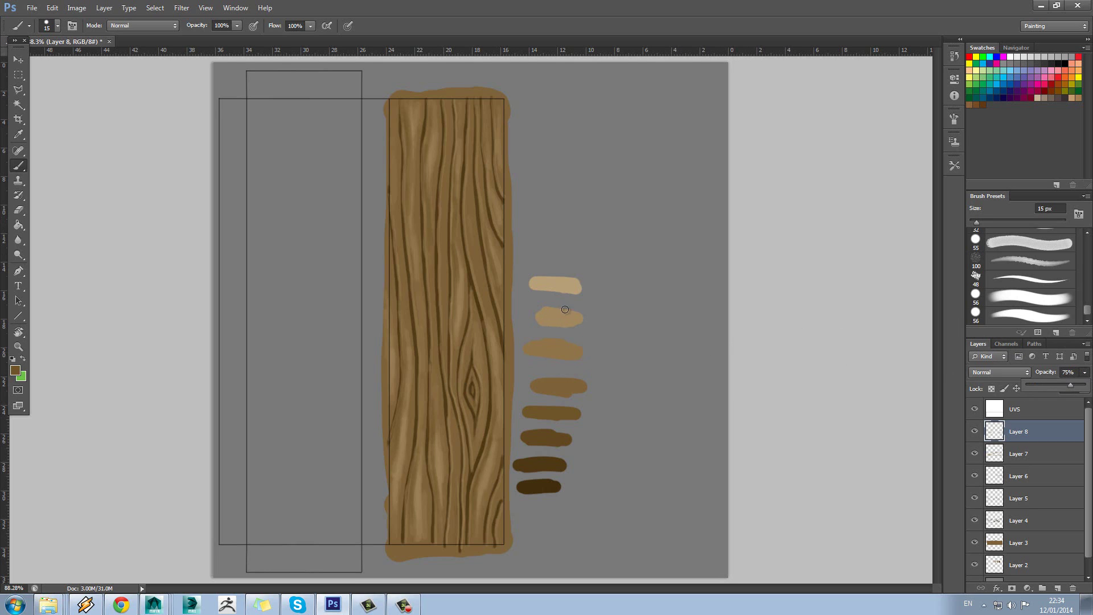
key("bracketleft")
left_click(564, 286, "alt")
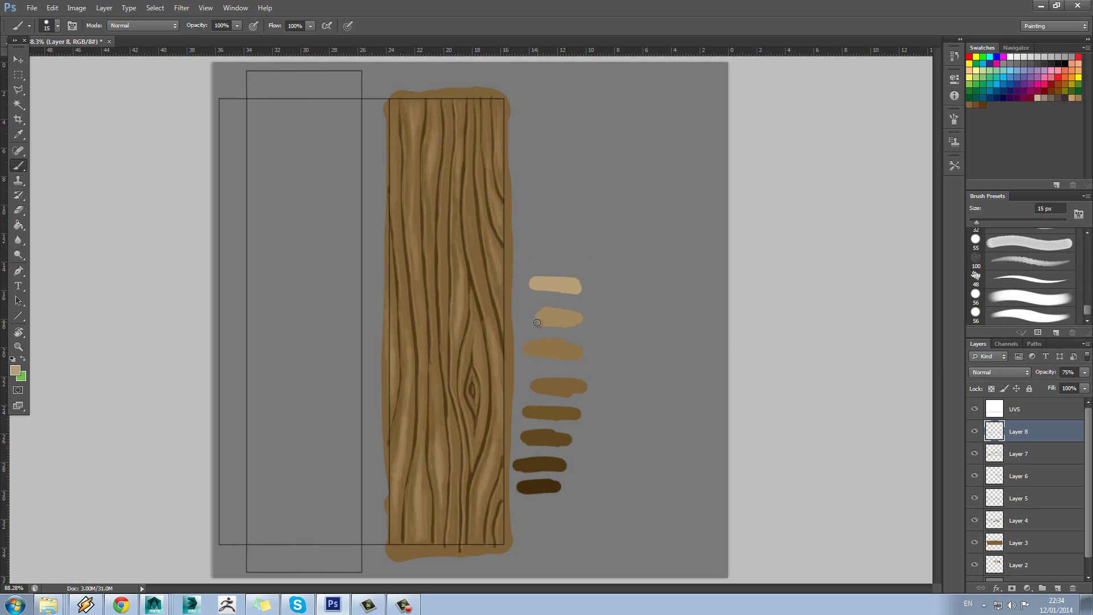
key("bracketleft")
key("bracketleft")
key("bracketleft")
left_click(1057, 588)
- Paint short thin pale lines along the grain across the upper and middle plank
left_click_drag(440, 347, 442, 366)
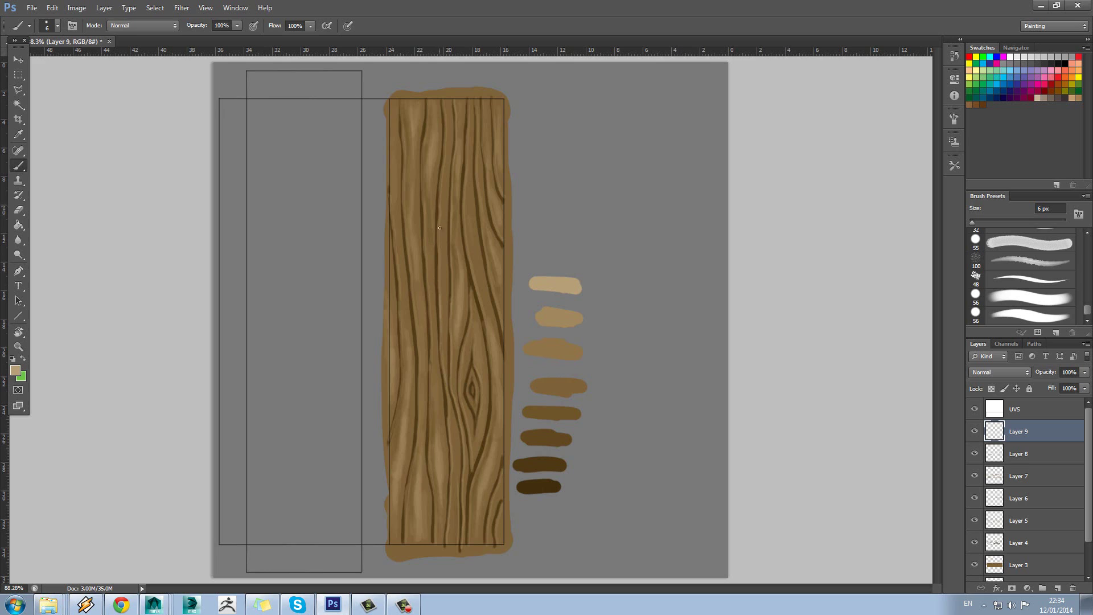
left_click_drag(439, 230, 438, 207)
left_click_drag(439, 273, 440, 251)
mouse_move(439, 201)
left_mouse_down()
mouse_move(439, 189)
mouse_move(465, 196)
left_mouse_up()
mouse_move(486, 323)
left_mouse_down()
mouse_move(483, 304)
mouse_move(490, 364)
left_mouse_up()
- Highlight the left edge of the knot and the bottom edge, and add a dark grain line near the bottom
left_click_drag(467, 381, 467, 388)
left_click_drag(467, 384, 469, 409)
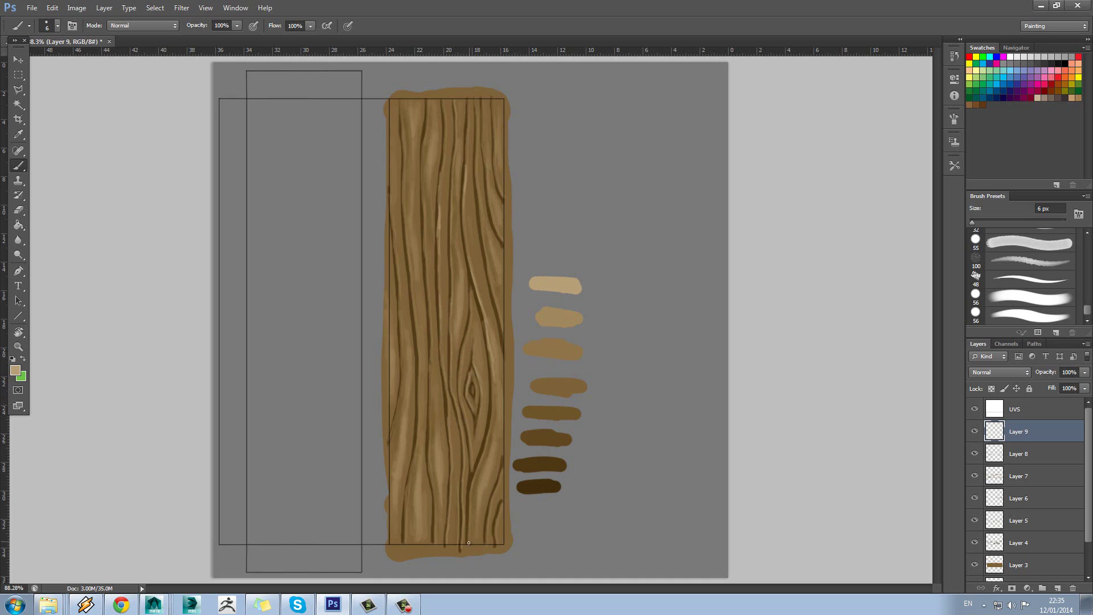
left_click_drag(468, 543, 485, 441)
mouse_move(488, 422)
left_mouse_down()
mouse_move(468, 538)
mouse_move(484, 452)
left_mouse_up()
- Trace seven more thin pale highlights along the grain, mostly on the plank's left half
left_click_drag(430, 424, 434, 508)
left_click_drag(429, 426, 427, 370)
left_click_drag(412, 297, 418, 393)
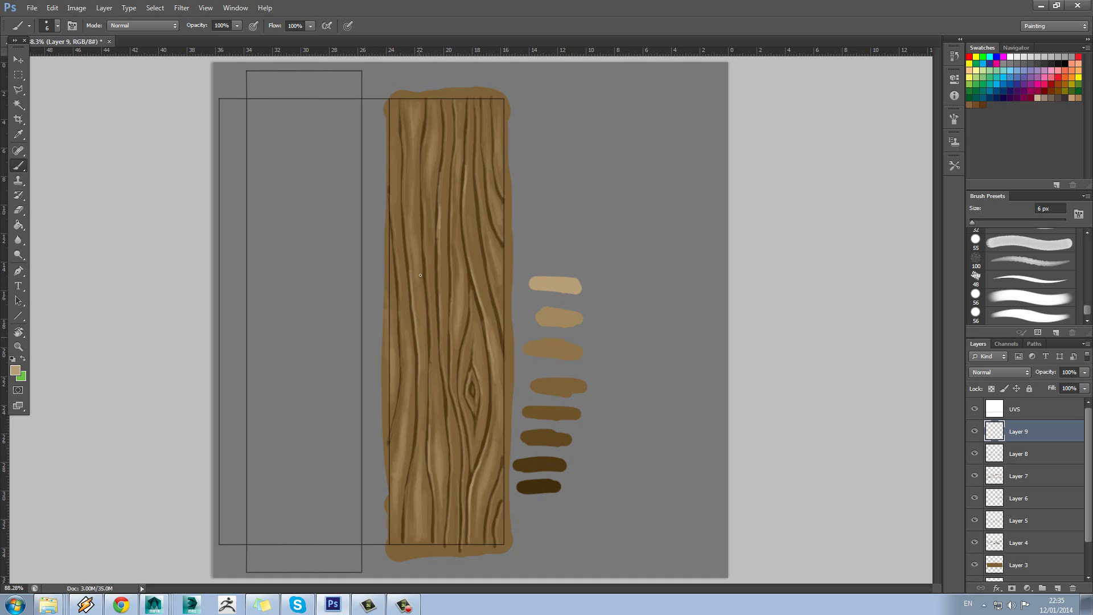
left_click_drag(406, 245, 403, 219)
left_click_drag(479, 202, 487, 263)
left_click_drag(487, 191, 491, 218)
left_click_drag(424, 221, 425, 250)
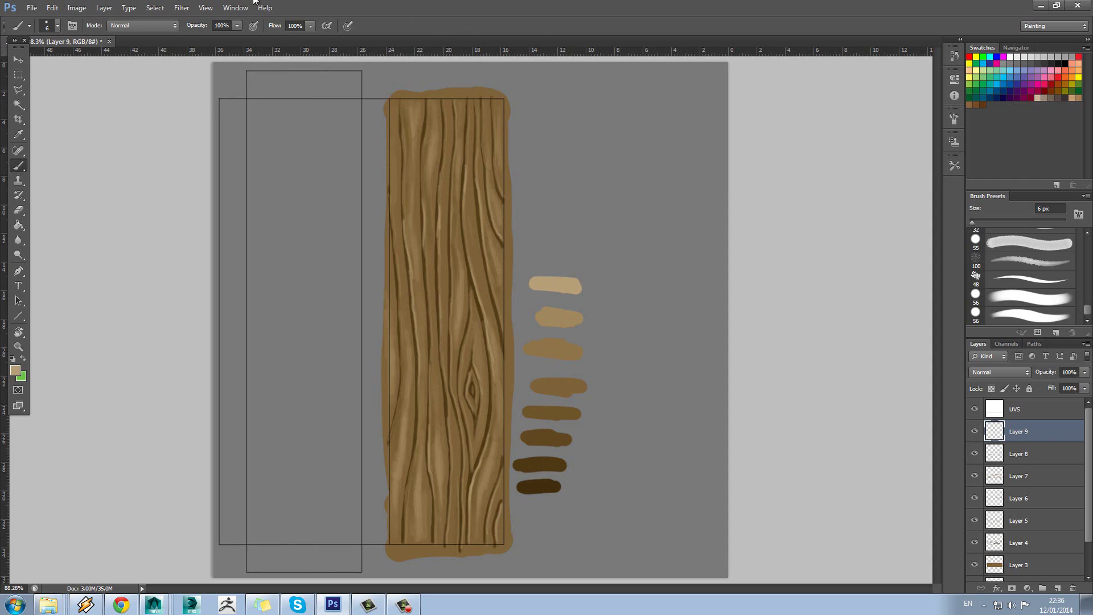
- Preview a Gaussian Blur on Layer 9, trying radius 2.1 before entering 1.2 pixels
left_click(181, 8)
mouse_move(239, 125)
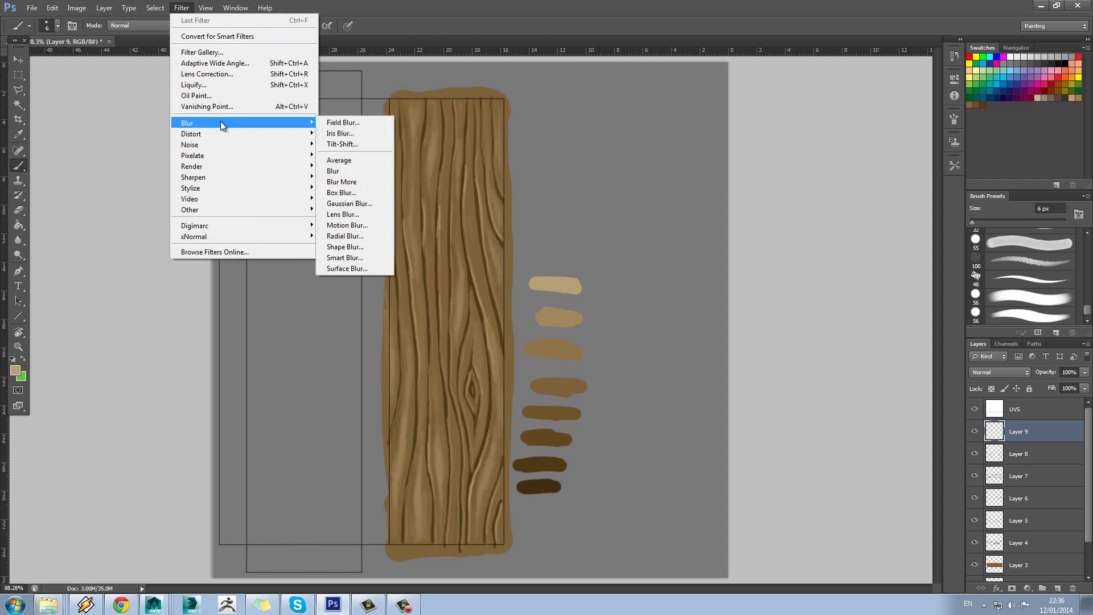
left_click(358, 204)
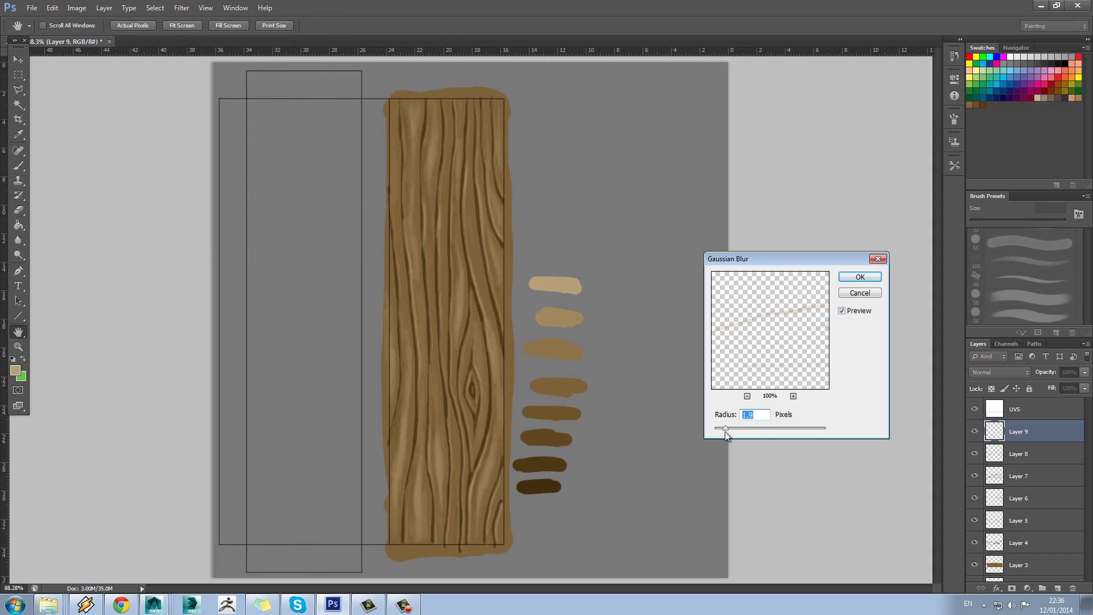
mouse_move(728, 426)
left_mouse_down()
mouse_move(757, 431)
mouse_move(721, 433)
left_mouse_up()
left_click(841, 312)
left_click(841, 312)
left_click_drag(719, 428, 726, 428)
left_click(840, 311)
left_click(840, 311)
left_click(727, 414)
type("1.2")
- Apply the 1.2-pixel Gaussian Blur to Layer 9's pale highlights
left_click(857, 278)
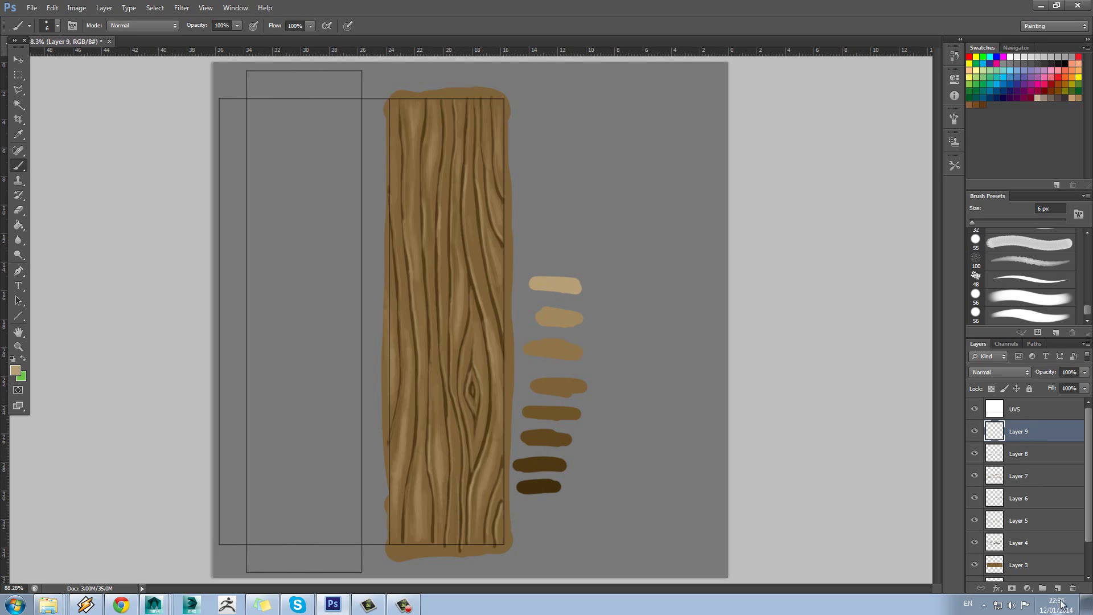
- Create Layer 10 above Layer 9 and test a sampled brown with a 15 px brush, then undo it
left_click(1058, 589)
mouse_move(561, 284)
left_mouse_down()
mouse_move(558, 313)
mouse_move(527, 197)
mouse_move(563, 289)
mouse_move(491, 264)
mouse_move(507, 256)
left_mouse_up()
left_click_drag(558, 286, 487, 148)
key("bracketright")
key("bracketright")
mouse_move(566, 154)
left_mouse_down()
mouse_move(557, 207)
mouse_move(658, 185)
left_mouse_up()
key("ctrl+z")
- Sample the light tan swatch, test and undo a stroke, and set the brush back to 9 px
left_click(559, 286, "alt")
key("alt")
mouse_move(588, 157)
left_mouse_down()
mouse_move(579, 198)
mouse_move(649, 161)
mouse_move(647, 269)
left_mouse_up()
key("ctrl+z")
key("bracketleft")
key("bracketleft")
- Paint thin light tan highlights along the plank's left, right and bottom edges
mouse_move(388, 413)
left_mouse_down()
mouse_move(387, 545)
mouse_move(503, 542)
mouse_move(503, 463)
left_mouse_up()
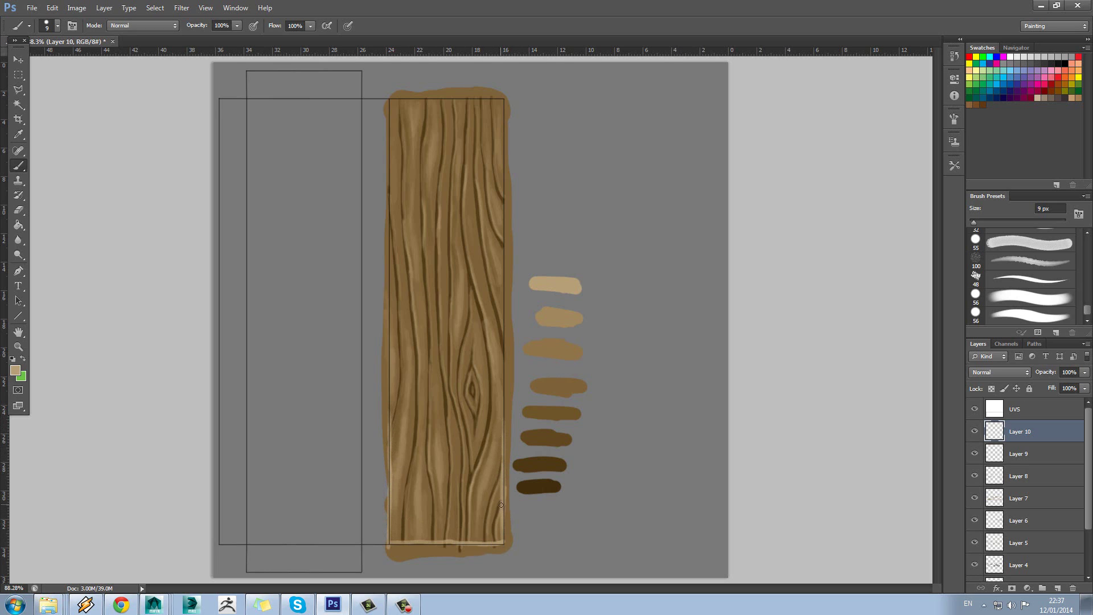
left_click_drag(500, 532, 499, 518)
mouse_move(388, 435)
left_mouse_down()
mouse_move(391, 535)
mouse_move(499, 539)
left_mouse_up()
key("ctrl+z")
left_click_drag(394, 540, 500, 539)
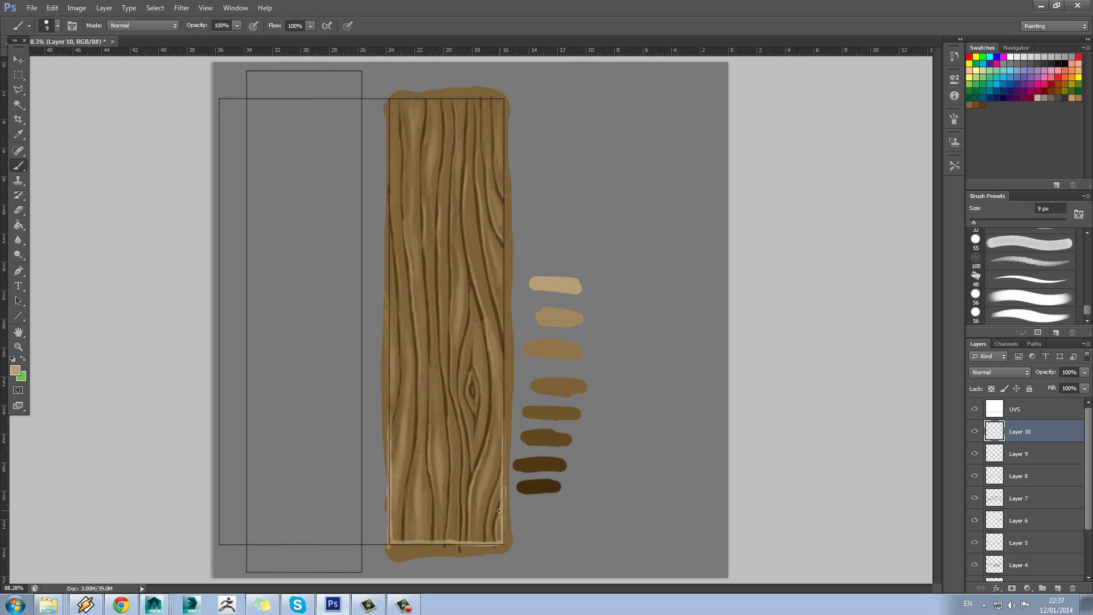
left_click(21, 333)
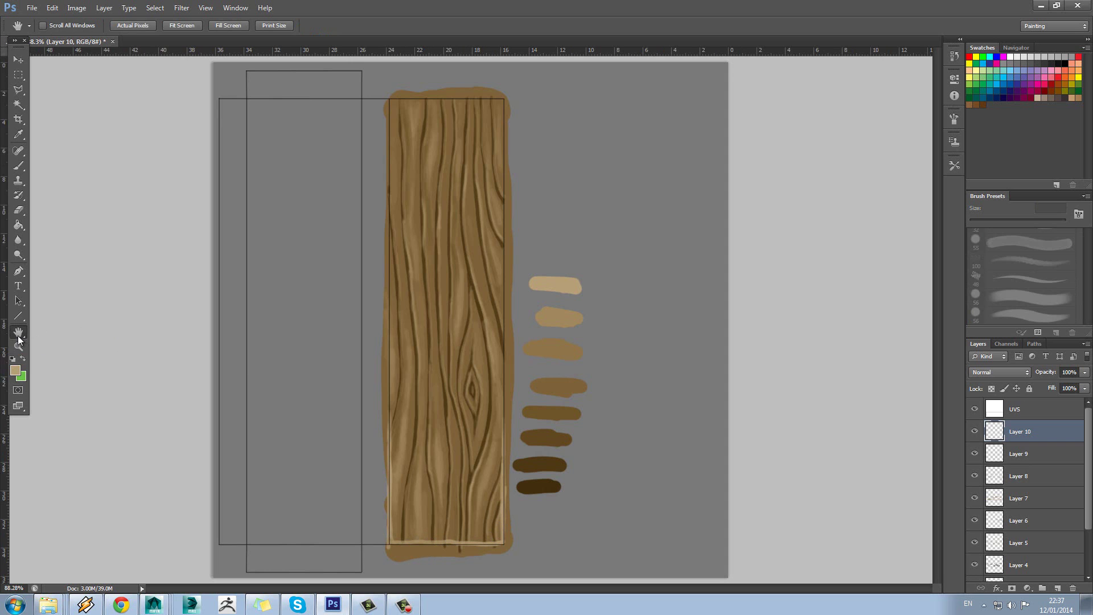
- Lay the plank horizontal and brush a light tan highlight onto its right end, sampling the lightest tan
mouse_move(19, 332)
left_mouse_down()
mouse_move(268, 402)
mouse_move(556, 407)
mouse_move(459, 432)
left_mouse_up()
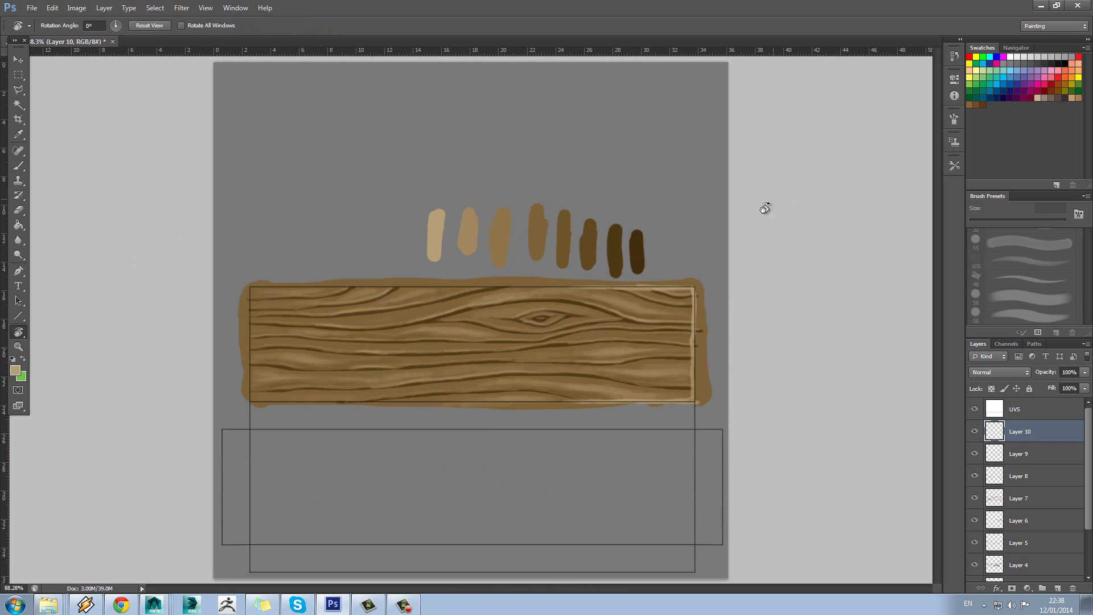
key("b")
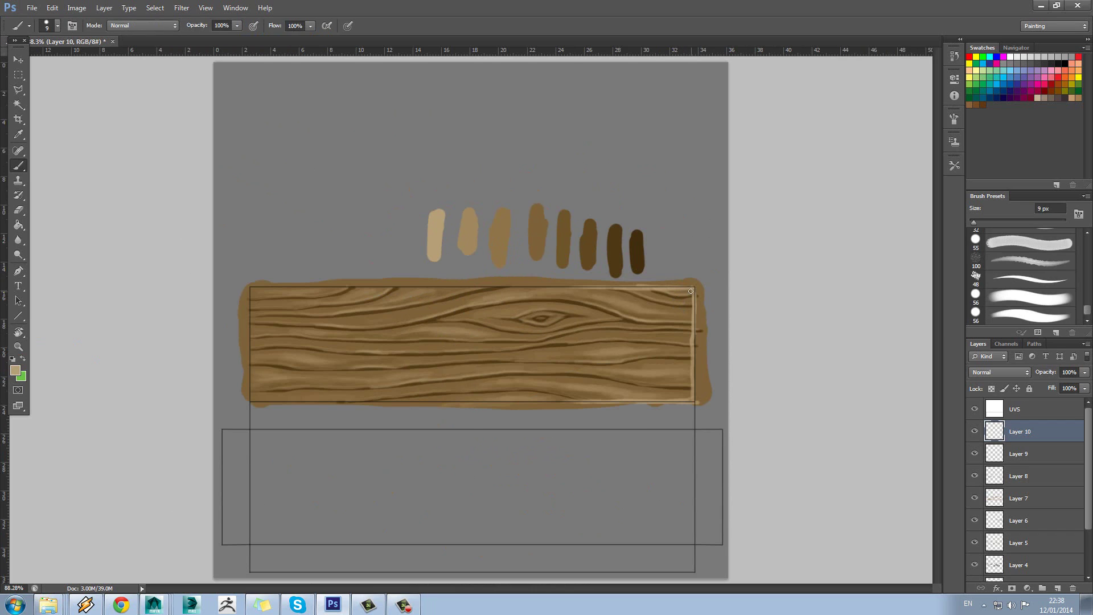
mouse_move(690, 291)
left_mouse_down()
mouse_move(691, 398)
mouse_move(688, 292)
mouse_move(688, 311)
left_mouse_up()
left_click(687, 310, "alt")
left_click(700, 331, "alt")
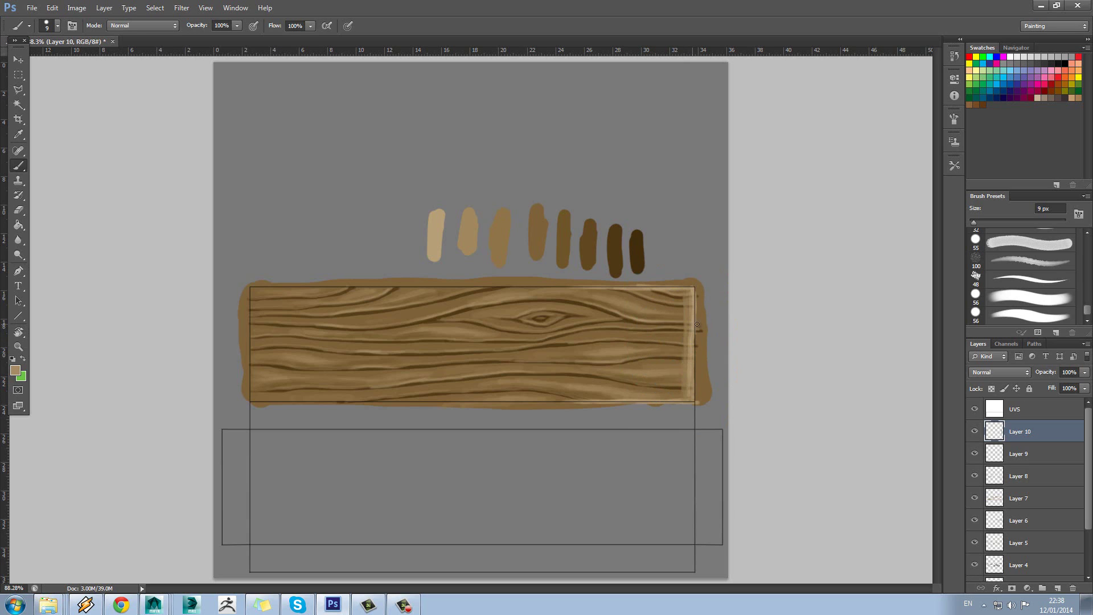
left_click(437, 225, "alt")
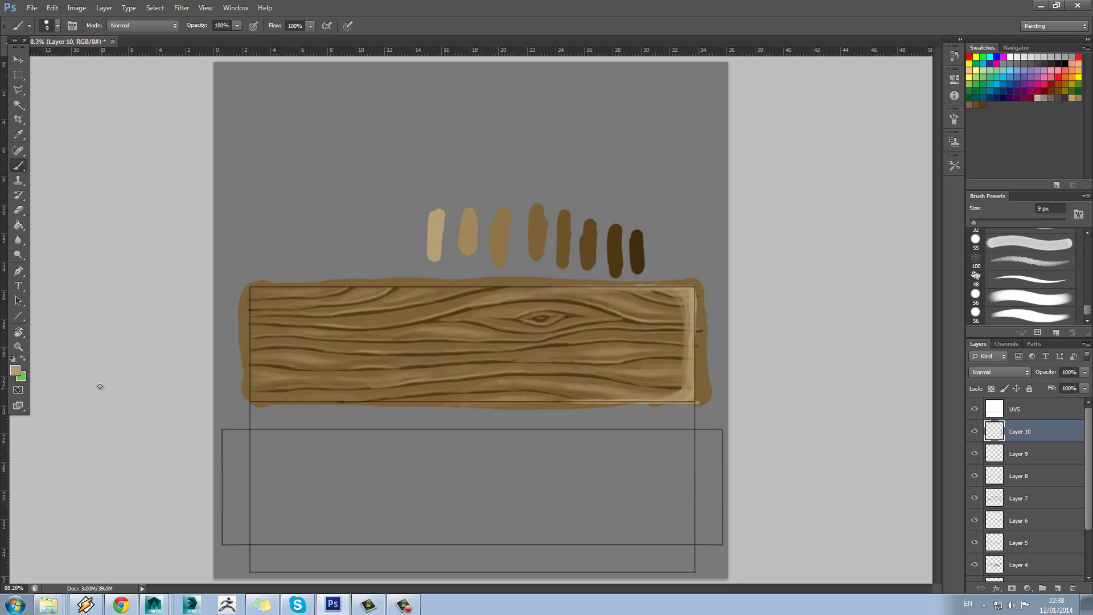
- Turn the plank upright and paint light highlight strokes along both long edges and the upper-left
key("r")
left_click_drag(57, 354, 497, 449)
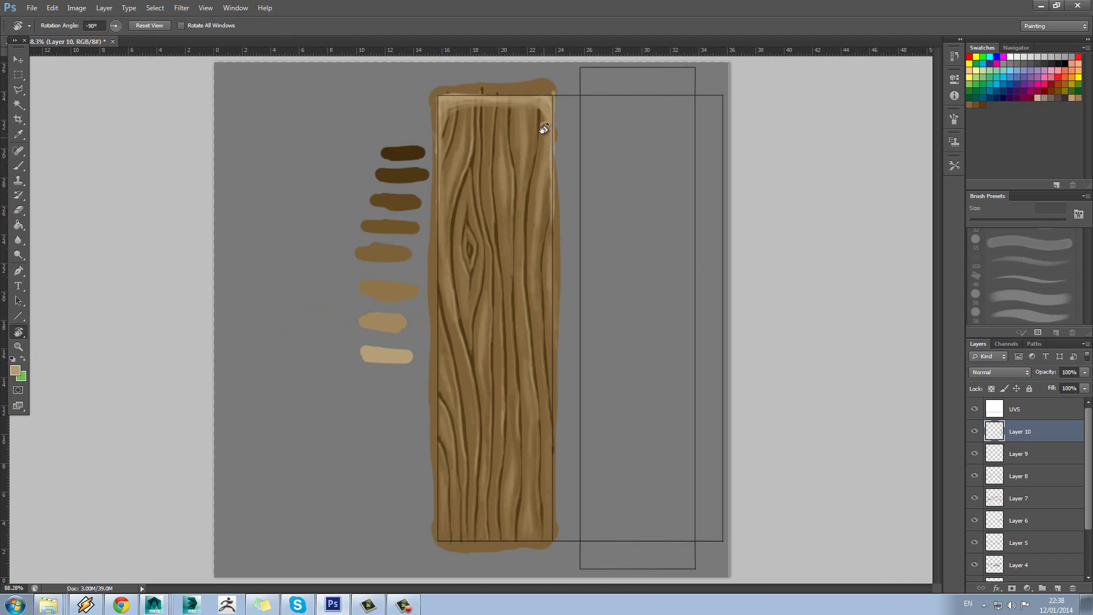
key("b")
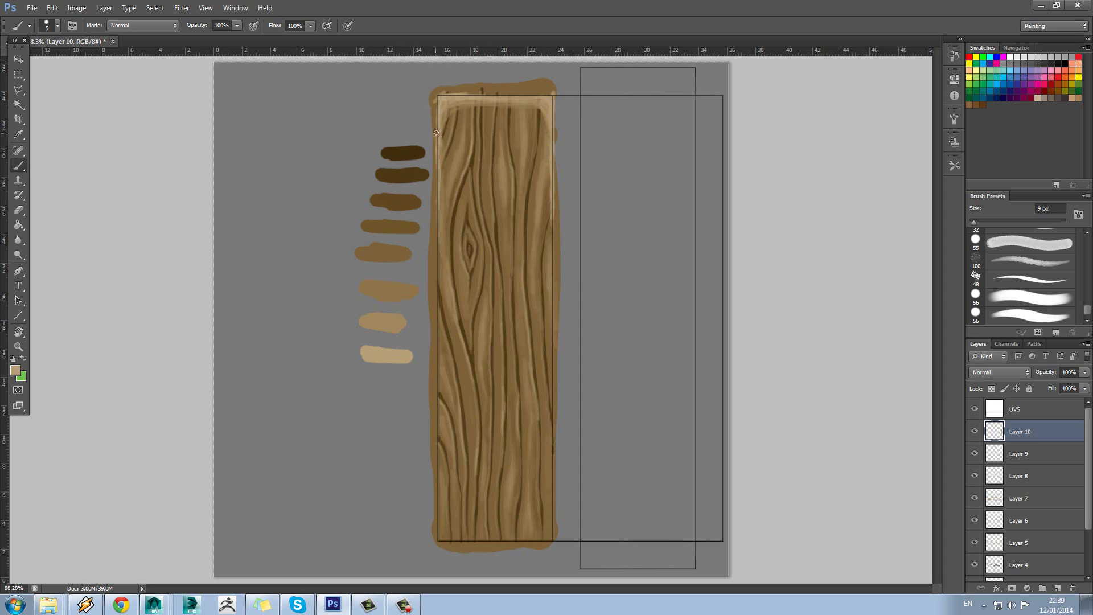
left_click_drag(434, 263, 434, 203)
left_click_drag(555, 162, 555, 237)
left_click_drag(550, 197, 553, 264)
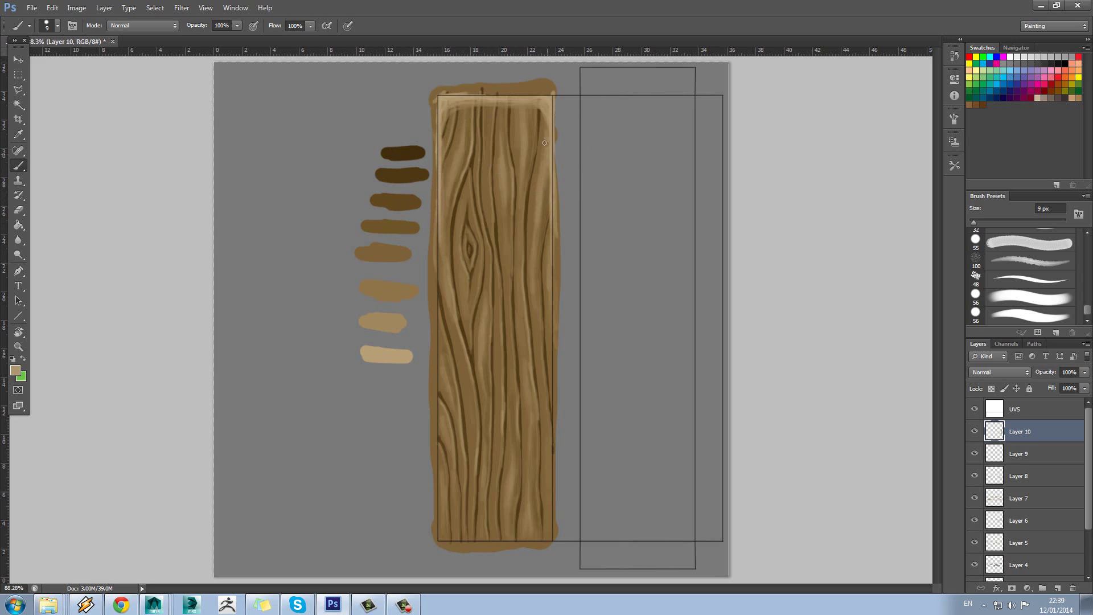
left_click_drag(550, 171, 548, 241)
left_click_drag(445, 132, 447, 112)
- Fade the plank's top rim with a 53% opacity, 7 px eraser, then return to the Brush
key("alt")
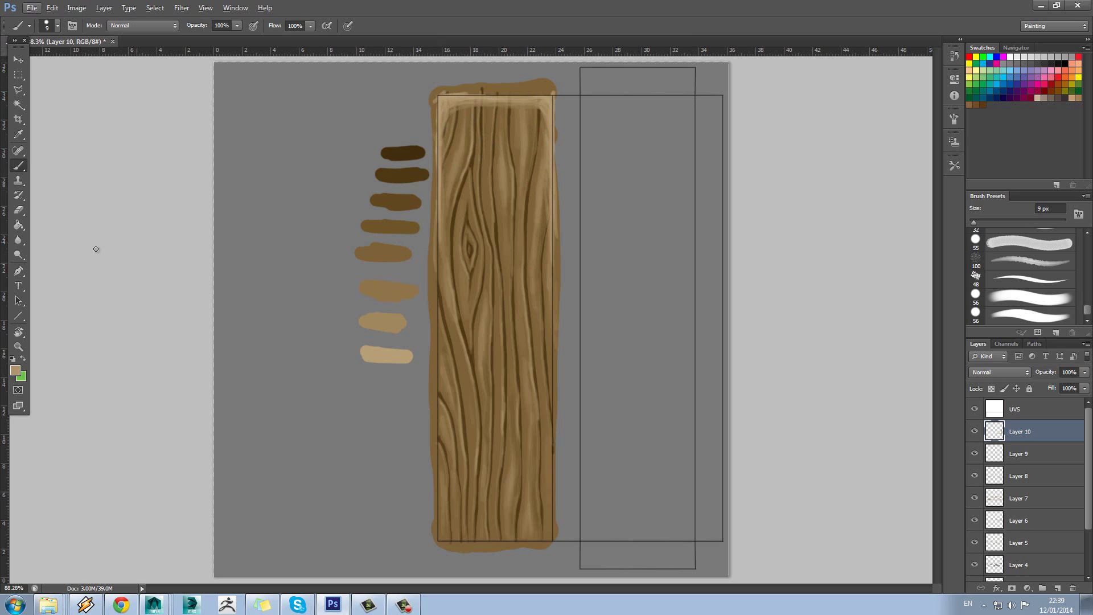
left_click(18, 210)
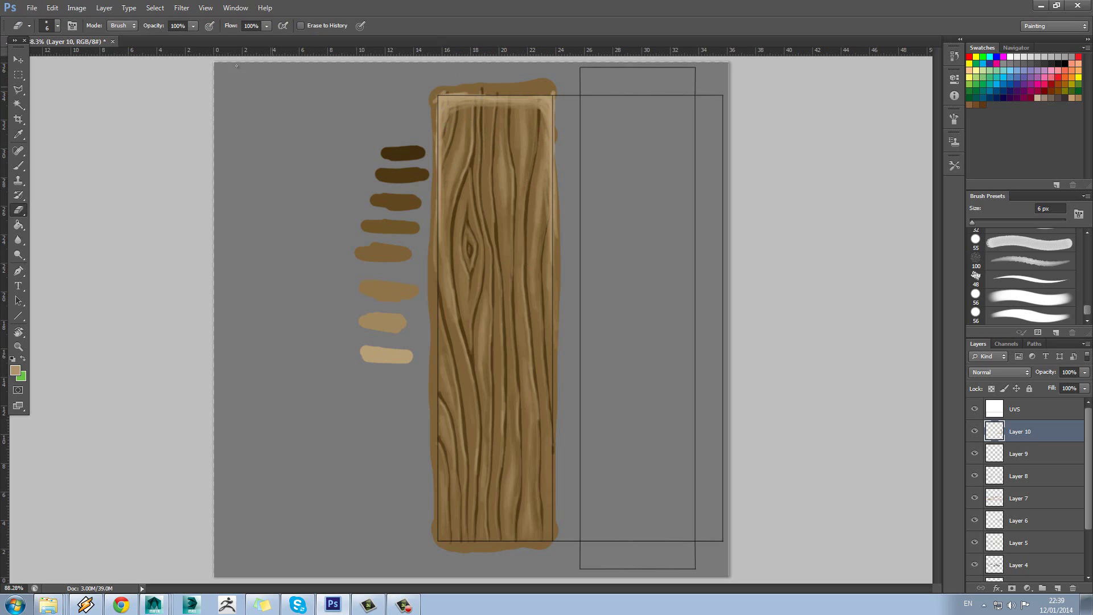
left_click(193, 27)
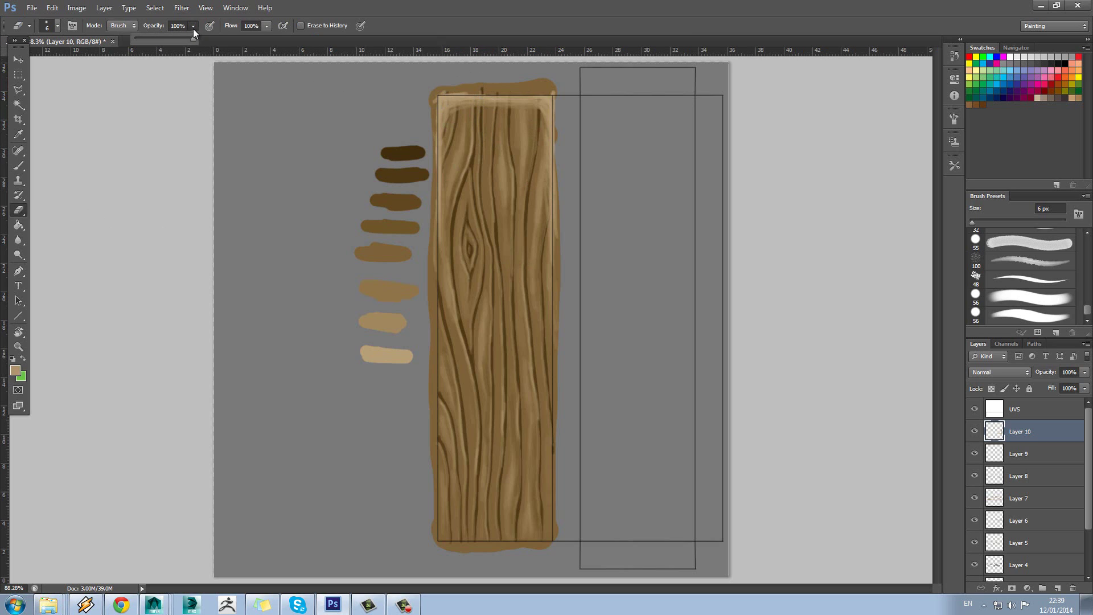
left_click(475, 102)
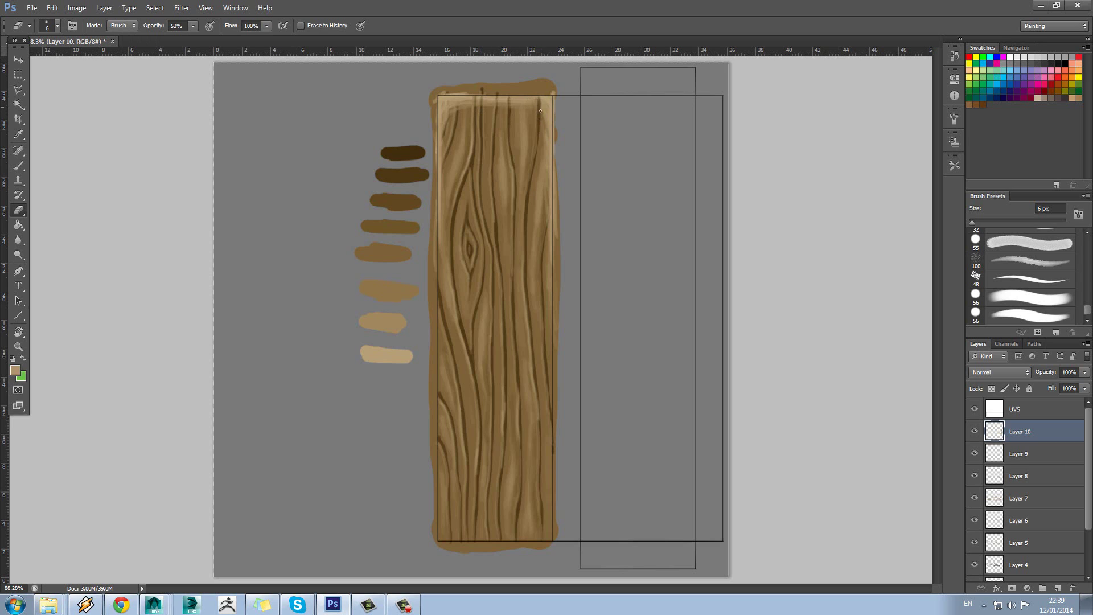
right_click(480, 139)
left_click_drag(500, 167, 502, 166)
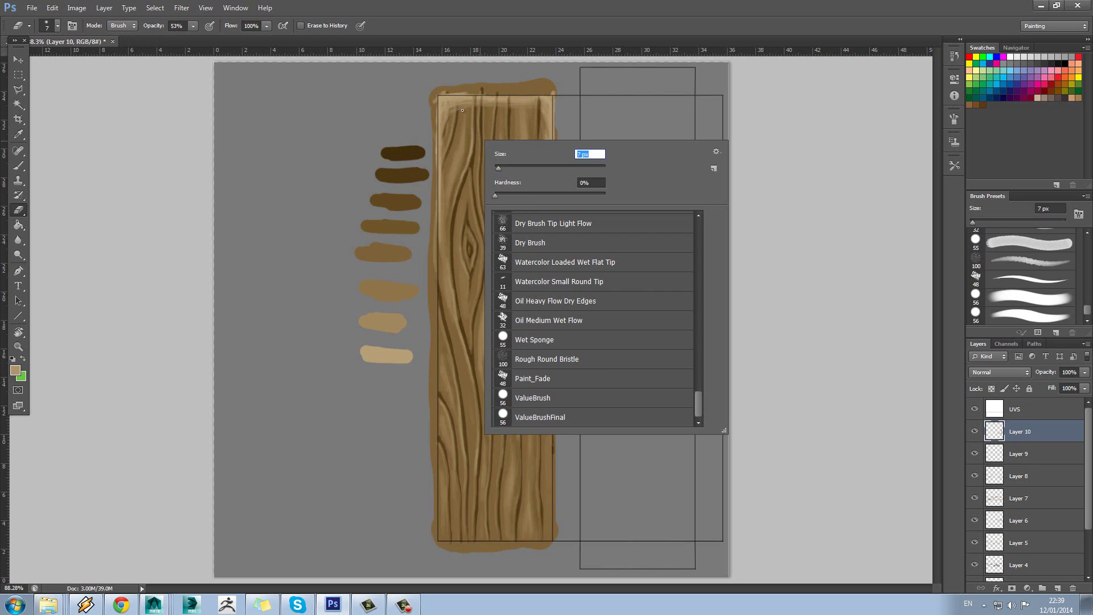
key("Return")
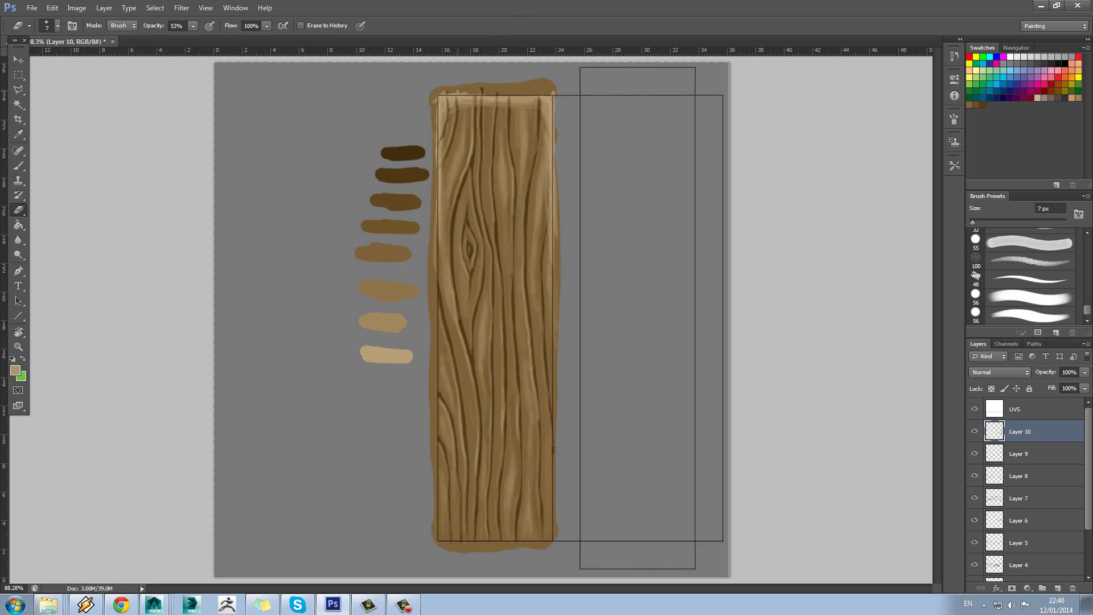
left_click(25, 170)
key("alt")
- Repaint grain on the plank's top end using light and dark wood tones sampled from the plank
left_click(466, 111, "alt")
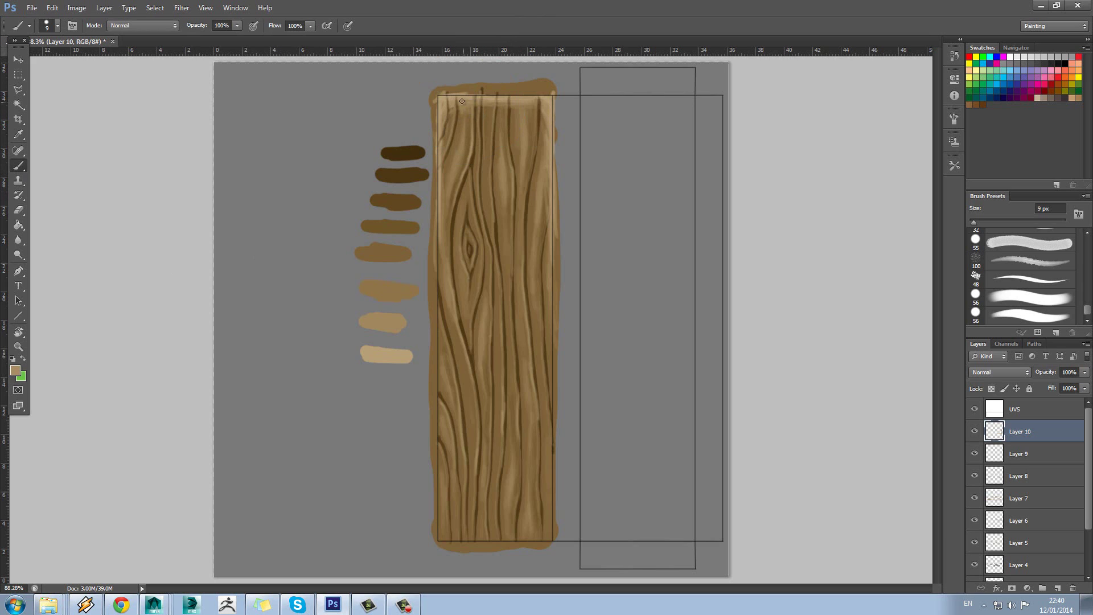
left_click(466, 110, "alt")
left_click(470, 107, "alt")
left_click(496, 96, "alt")
left_click(497, 94, "alt")
left_click(493, 103, "alt")
left_click(499, 103, "alt")
left_click(521, 101, "alt")
left_click(519, 102, "alt")
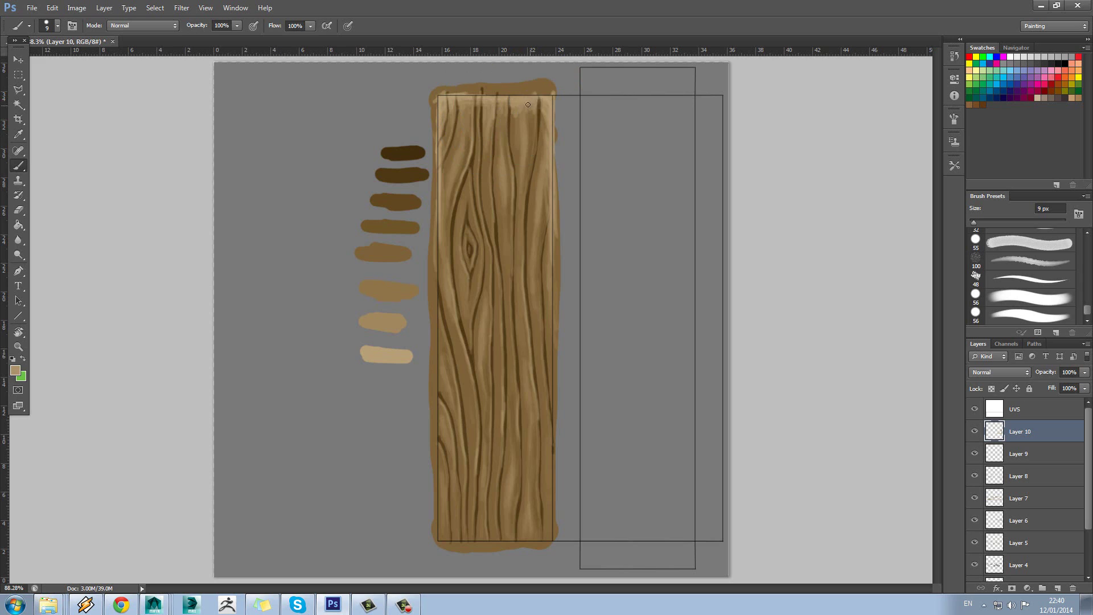
left_click(528, 105, "alt")
left_click(535, 116, "alt")
left_click(480, 94, "alt")
left_click(467, 115, "alt")
left_click(455, 100, "alt")
left_click(447, 116, "alt")
left_click(549, 92, "alt")
left_click(545, 117, "alt")
- Toggle Layer 10's visibility to compare the top end, then zoom out to the whole plank
left_click(974, 431)
left_click(974, 432)
left_click(974, 431)
left_click(974, 432)
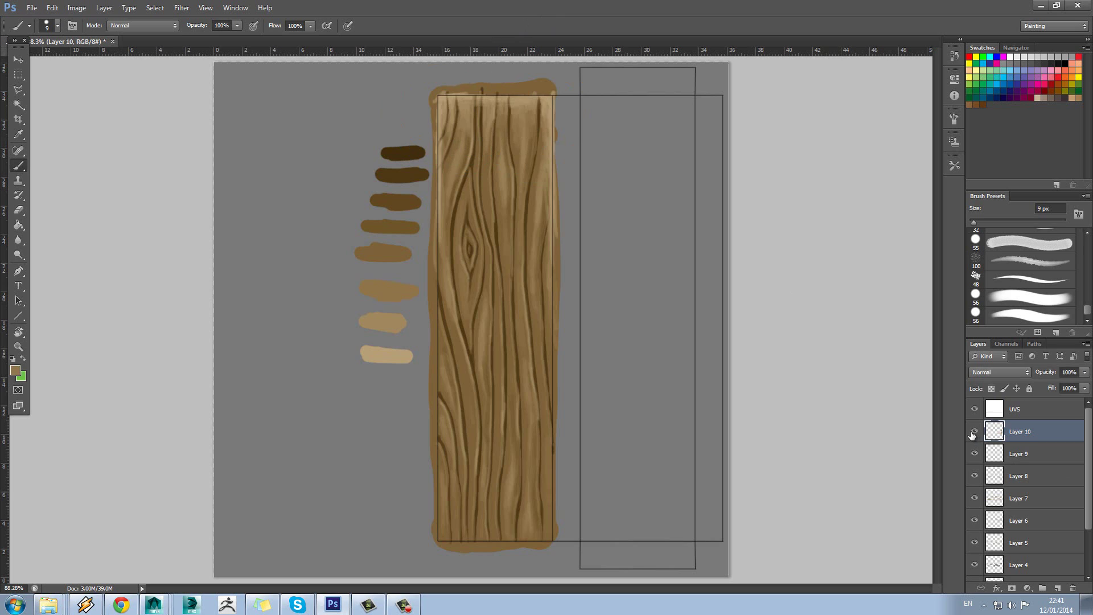
left_click(487, 150, "alt")
left_click(16, 347)
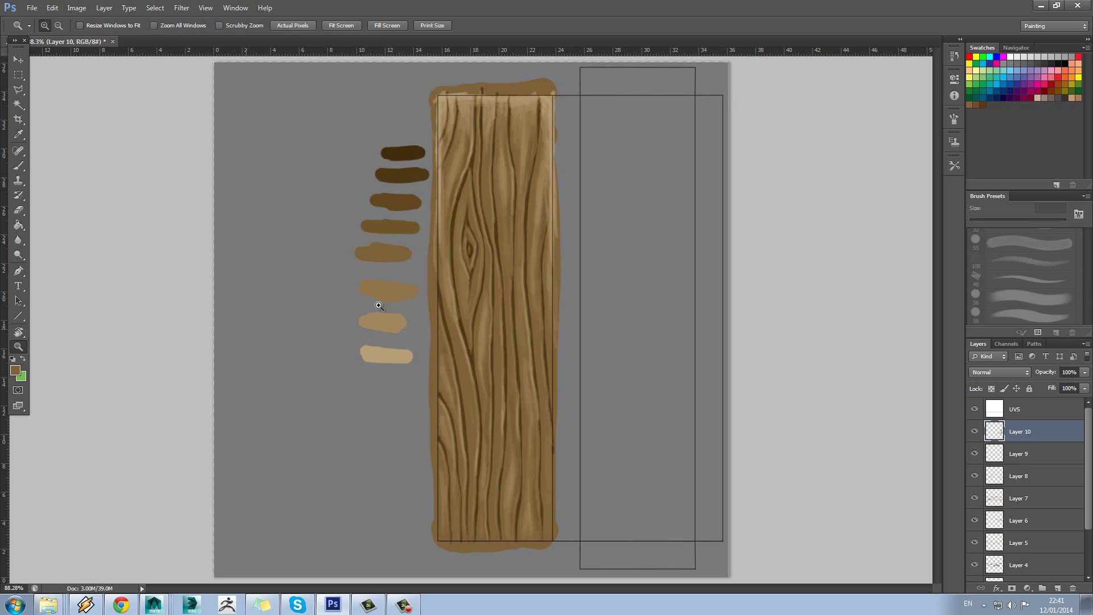
left_click(471, 290, "alt")
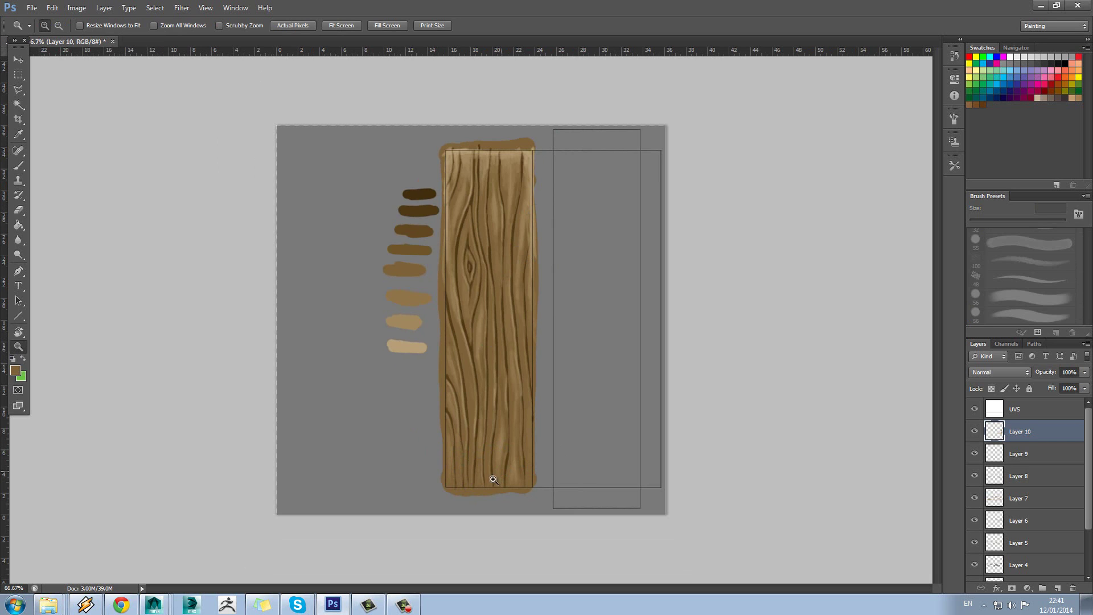
- Duplicate Layer 10, flip the copy vertically and slide it down the plank
right_click(1022, 438)
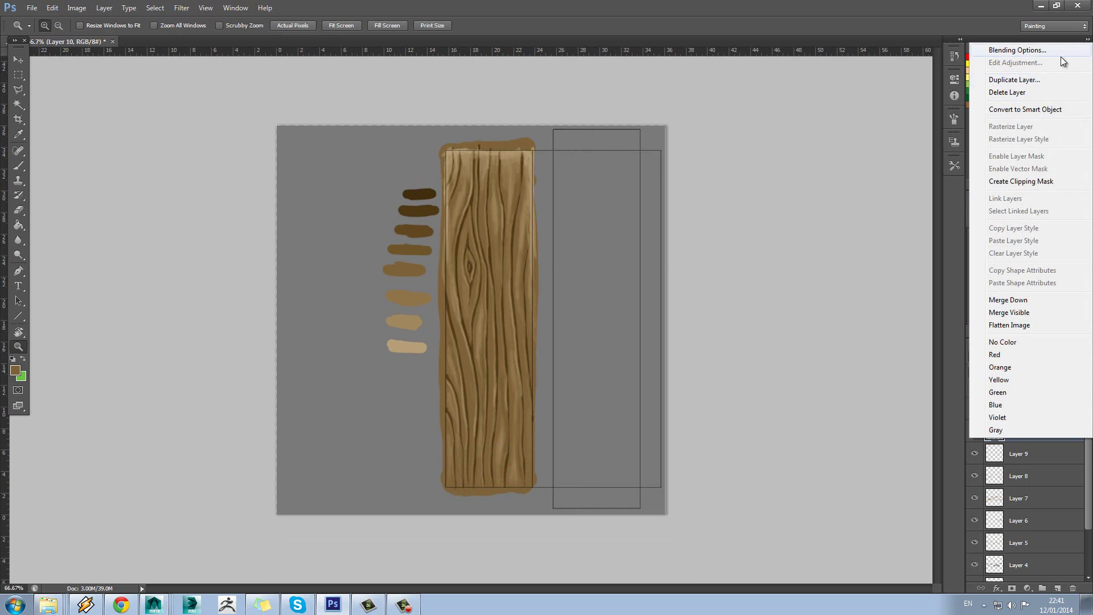
left_click(1013, 79)
left_click(642, 186)
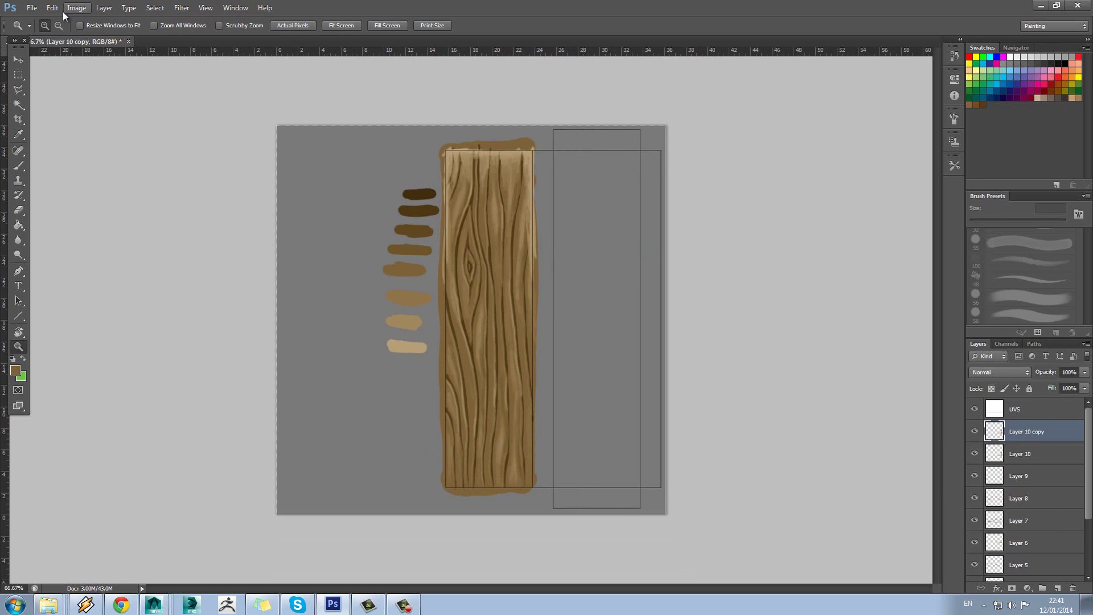
left_click(76, 8)
mouse_move(156, 233)
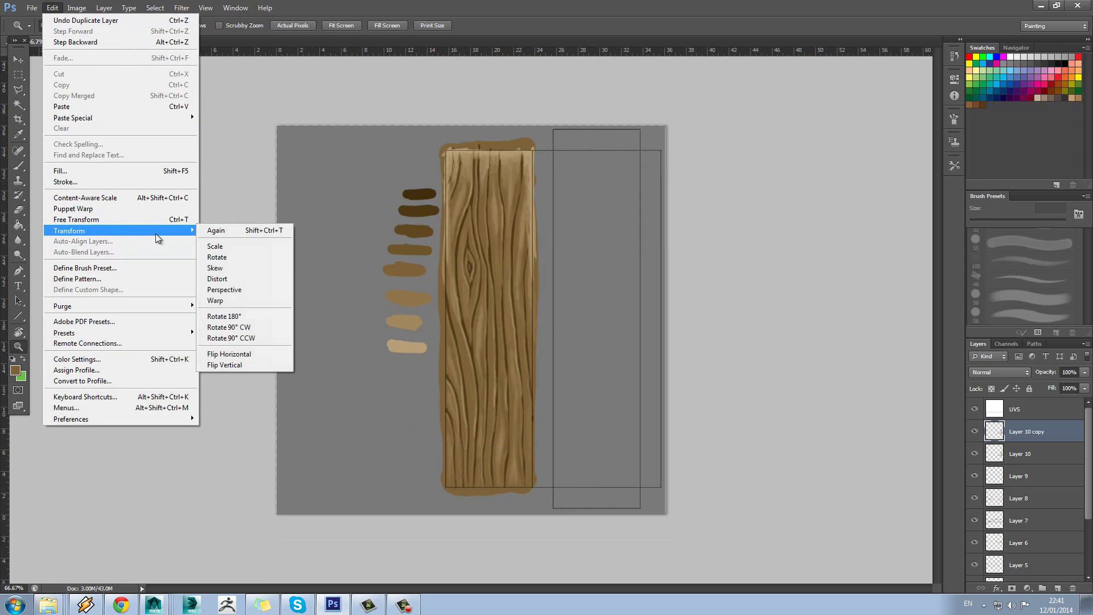
left_click(237, 365)
left_click(19, 59)
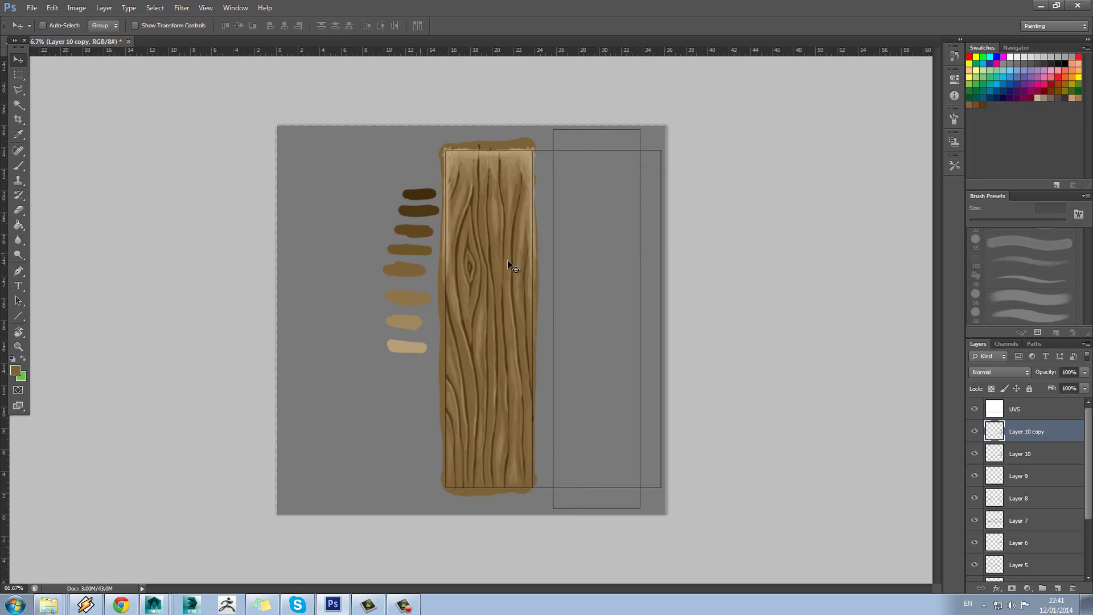
left_click_drag(505, 251, 494, 431)
- Flip Layer 10 copy horizontally and position it over the plank's bottom end
left_click(52, 8)
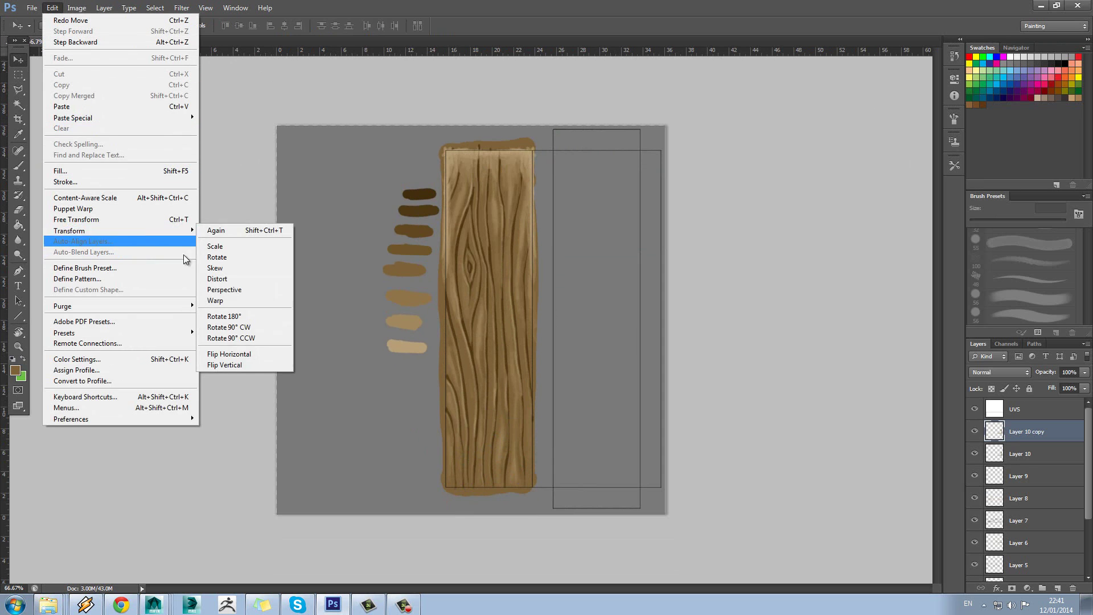
left_click(239, 354)
left_click_drag(473, 292, 510, 461)
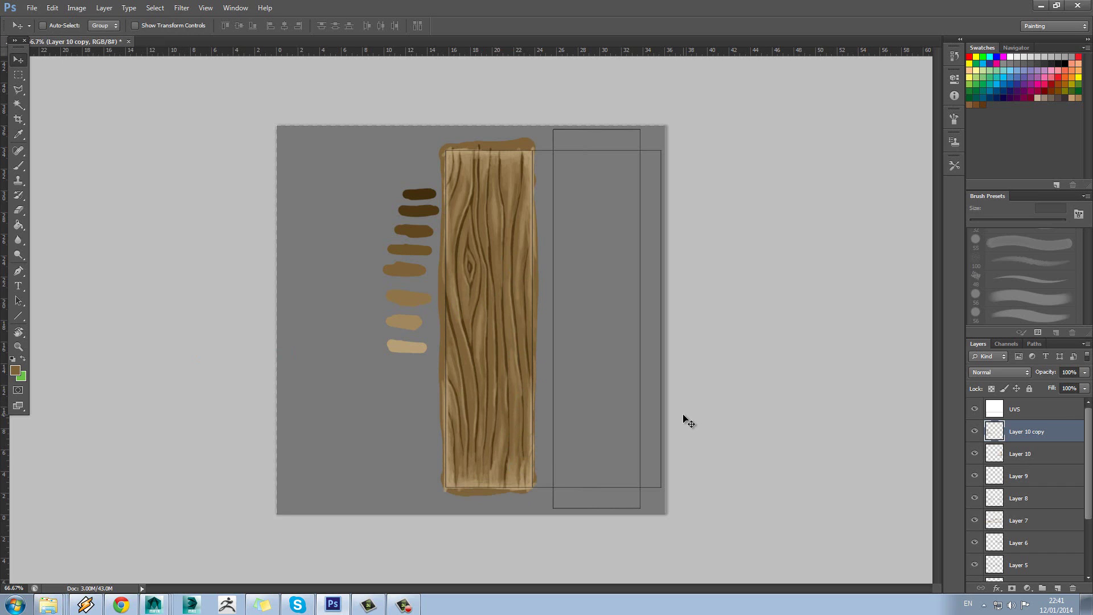
left_click(19, 332)
left_click_drag(191, 243, 483, 227)
left_click_drag(291, 247, 344, 431)
- Zoom to the plank's bottom end, view Layer 10 copy at 50% opacity with the Eraser, then restore 100%
key("z")
left_click(498, 517)
left_click(495, 483)
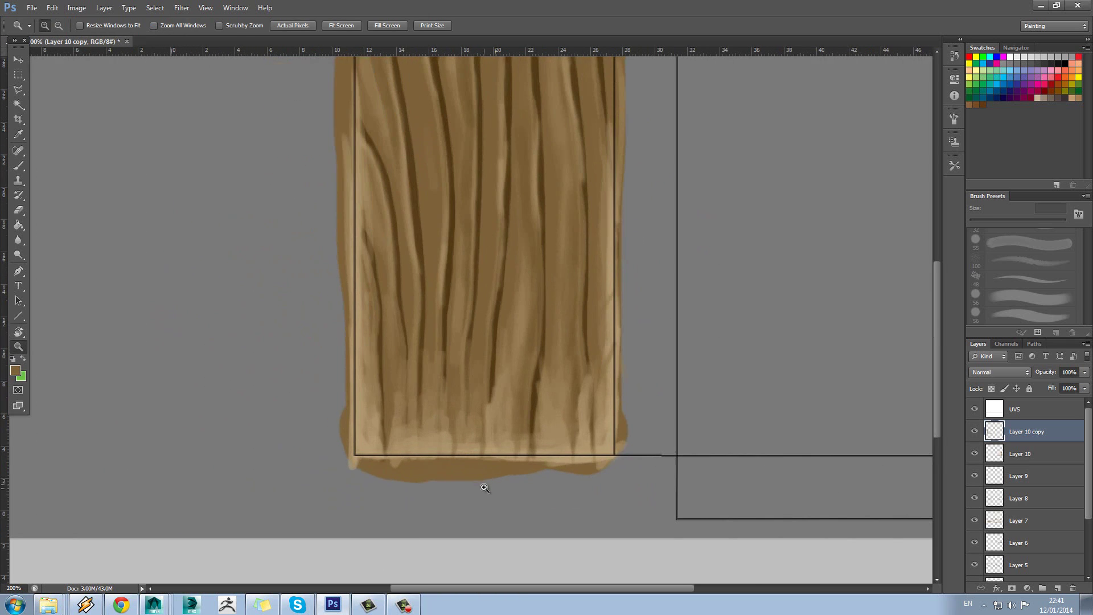
left_click(18, 209)
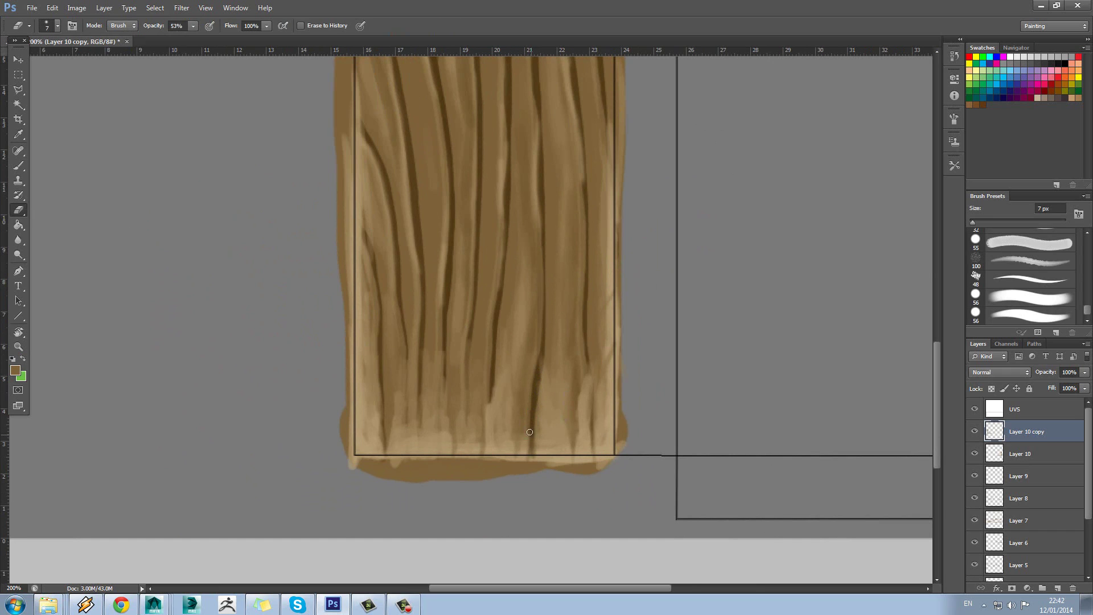
left_click(1084, 373)
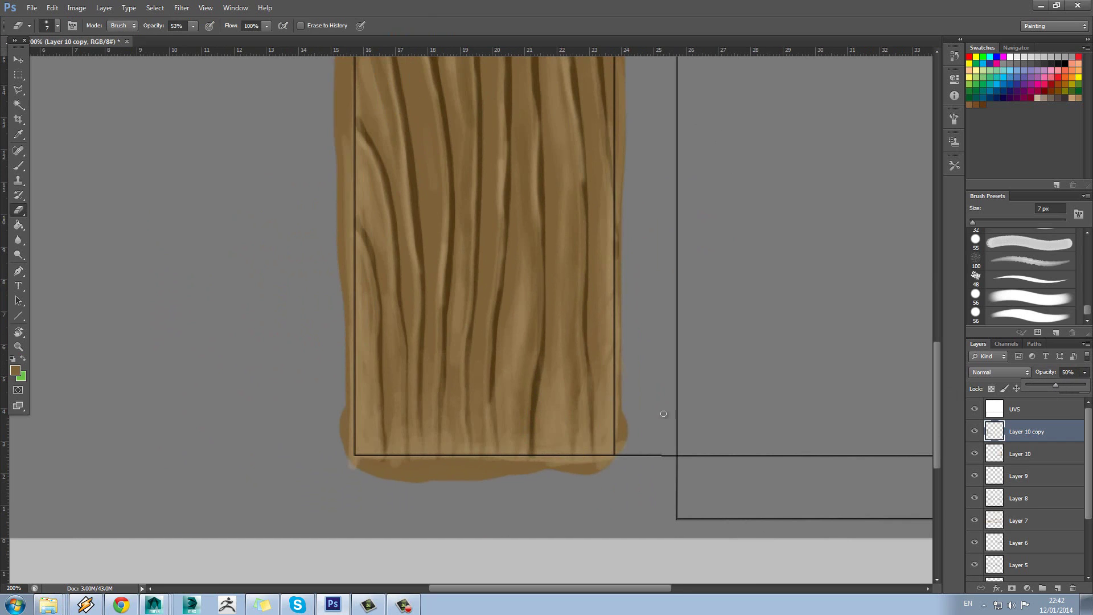
left_click(590, 373)
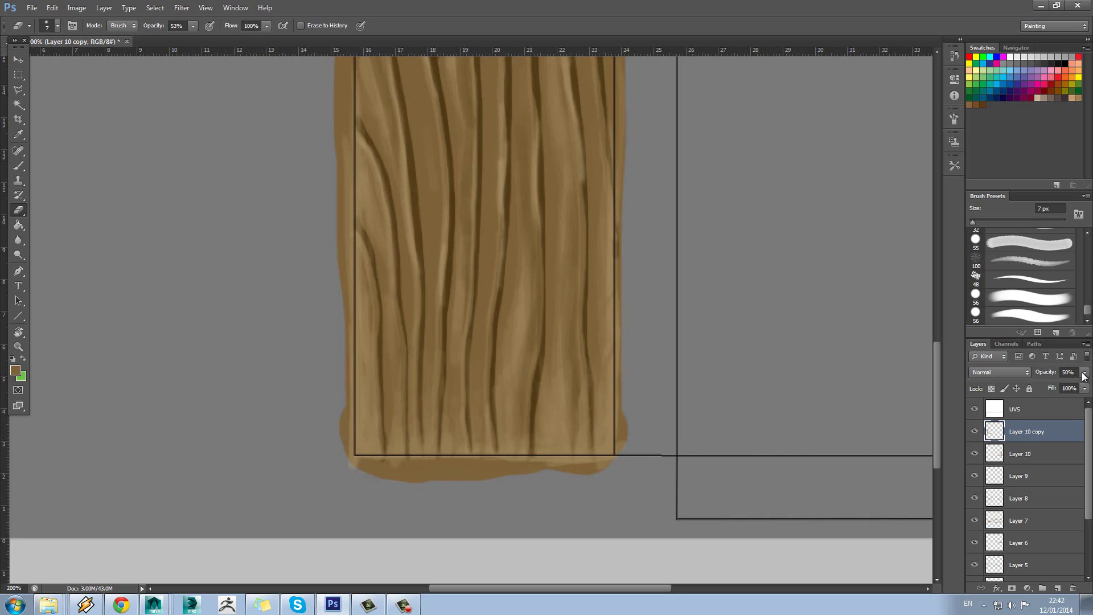
left_click_drag(1084, 372, 1081, 388)
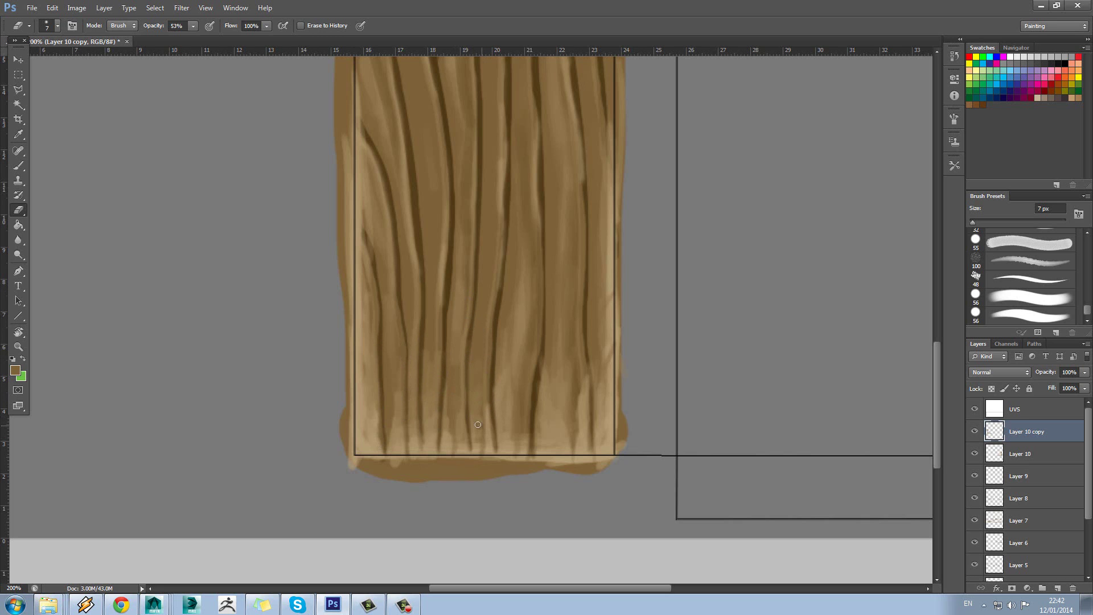
- Zoom in on the plank's bottom end and repaint grain there with sampled wood colours
key("z")
left_click(225, 326, "alt")
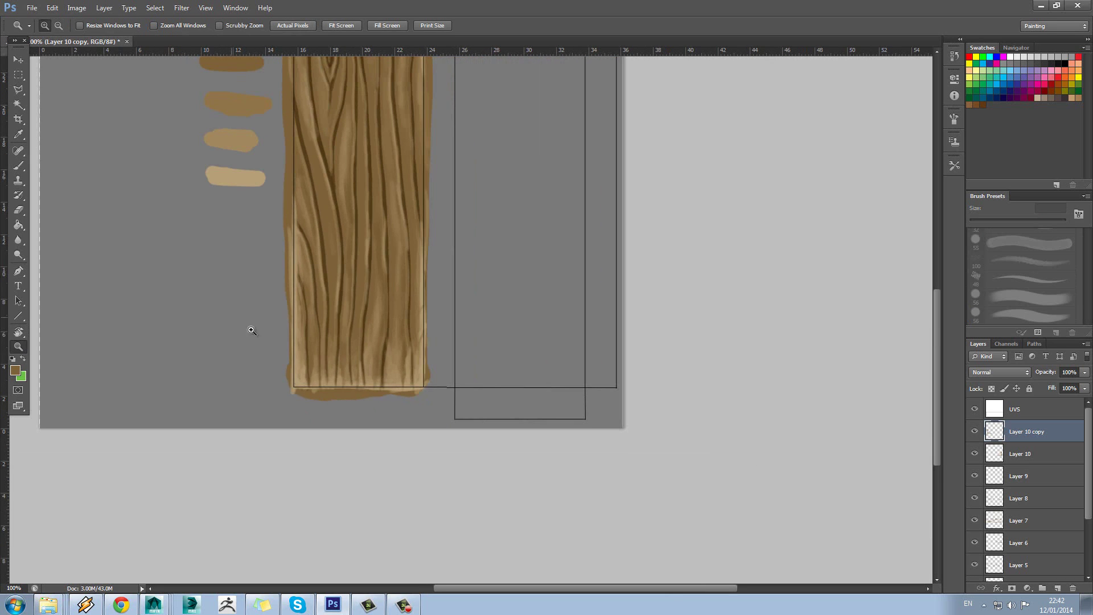
left_click(269, 353)
left_click(269, 353)
key("b")
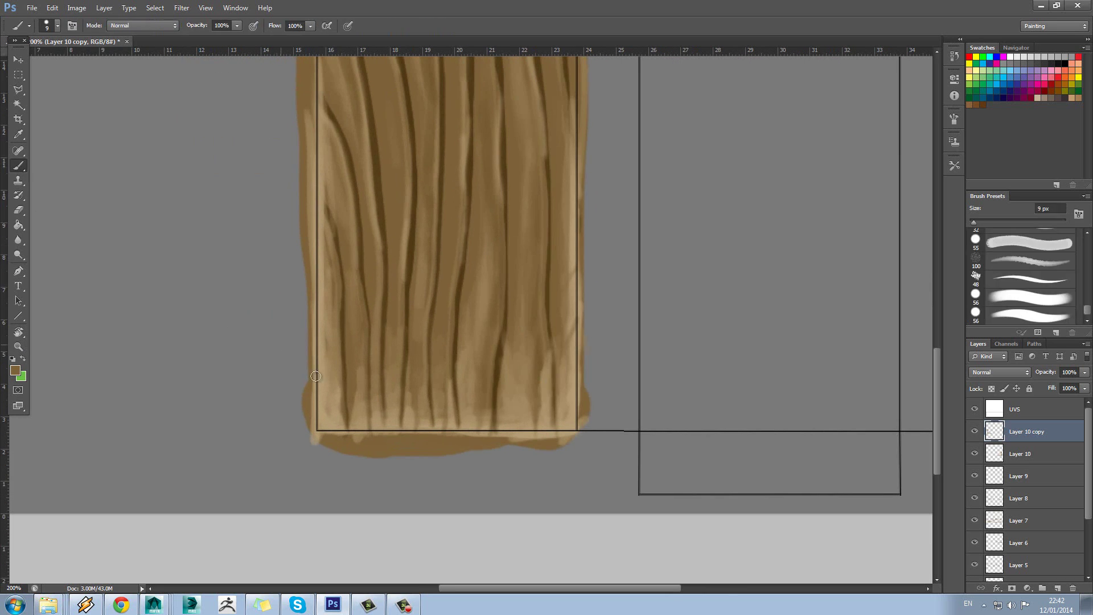
left_click(359, 411, "alt")
left_click_drag(352, 402, 355, 349)
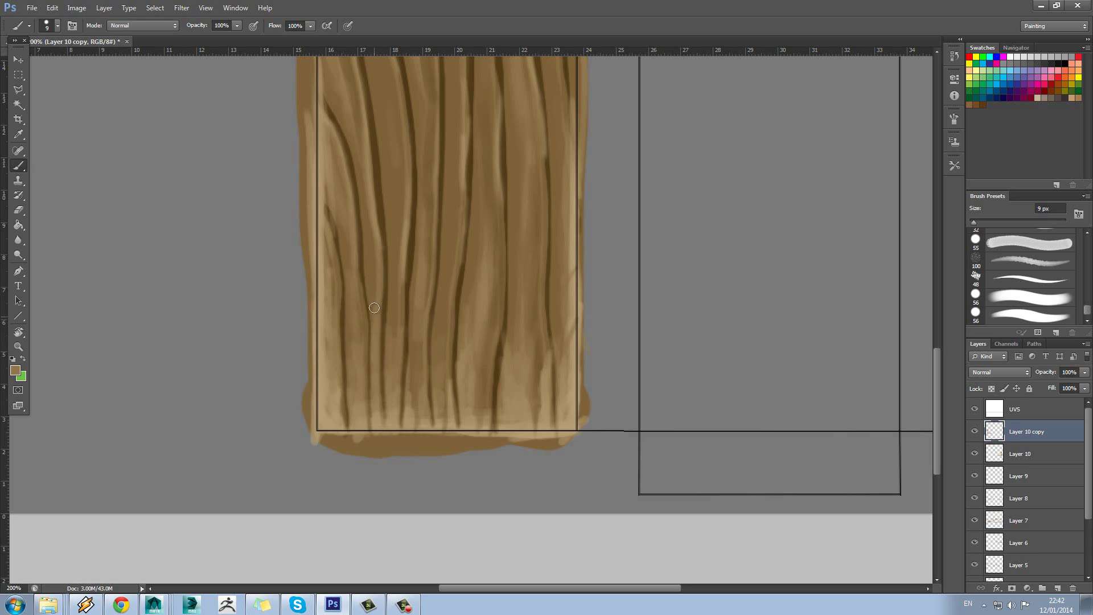
left_click(394, 400)
left_click(396, 289)
left_click(413, 404)
left_click(417, 359, "alt")
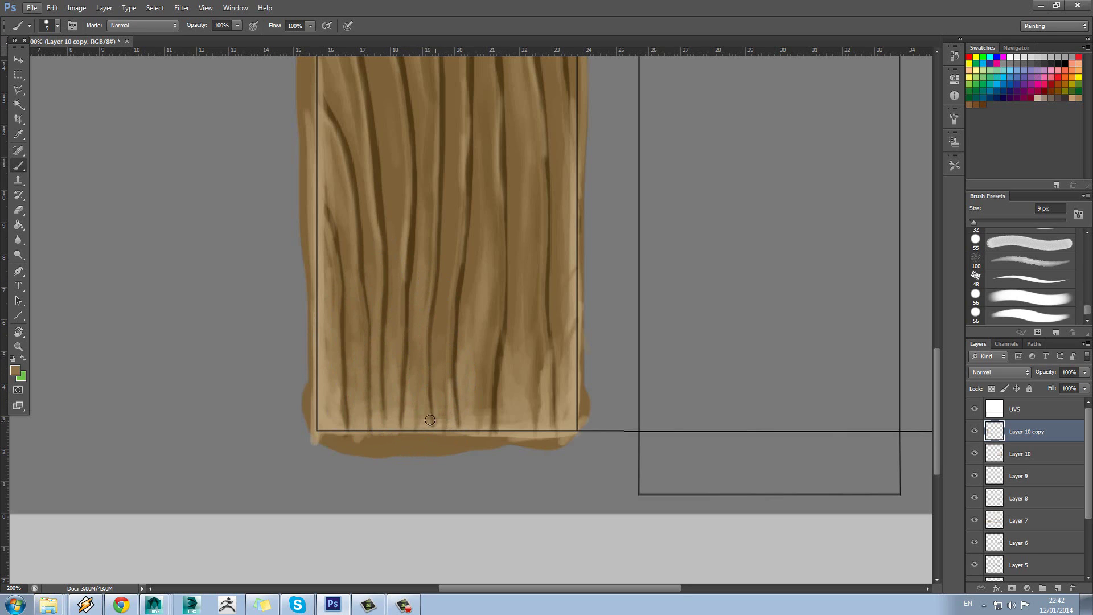
left_click(337, 423, "alt")
- Zoom closer on the plank's lower end and paint a faint light stroke up the wood
left_click(18, 346)
left_click(238, 327, "alt")
left_click(295, 179, "alt")
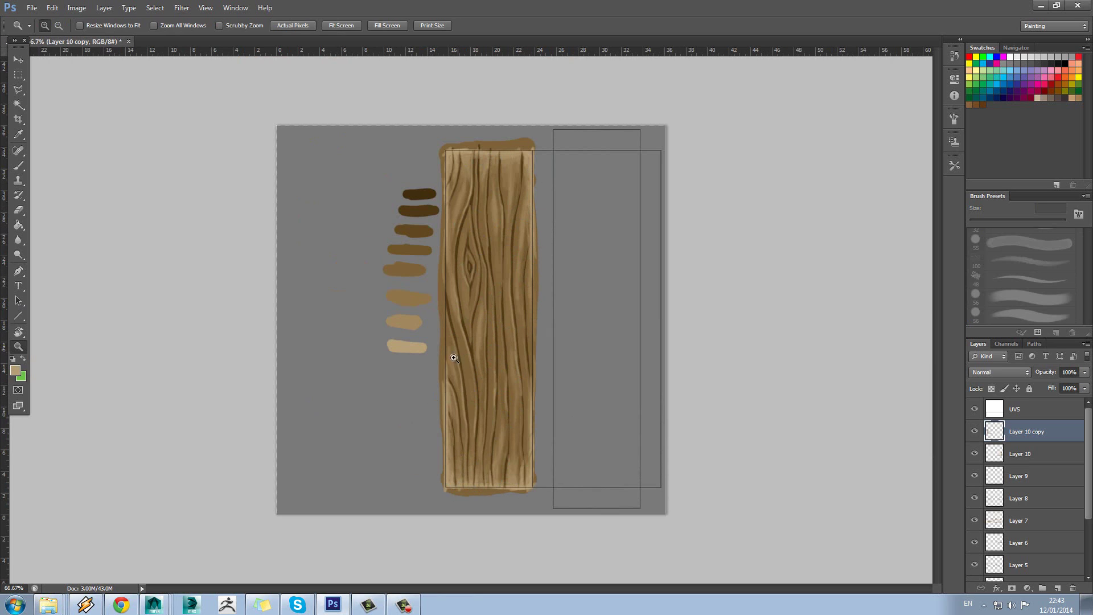
left_click(489, 411)
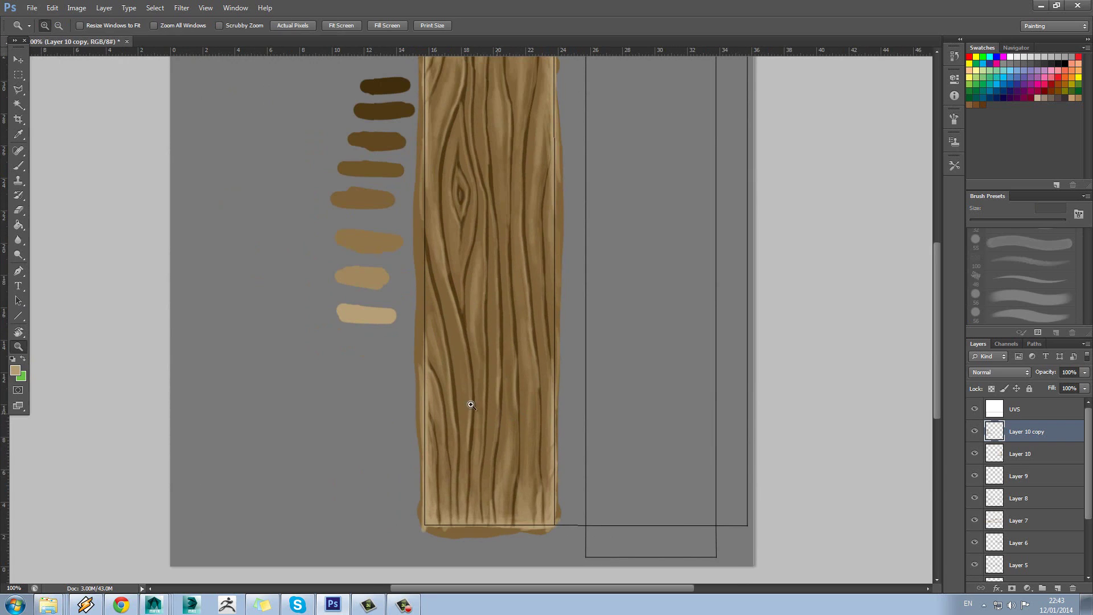
key("b")
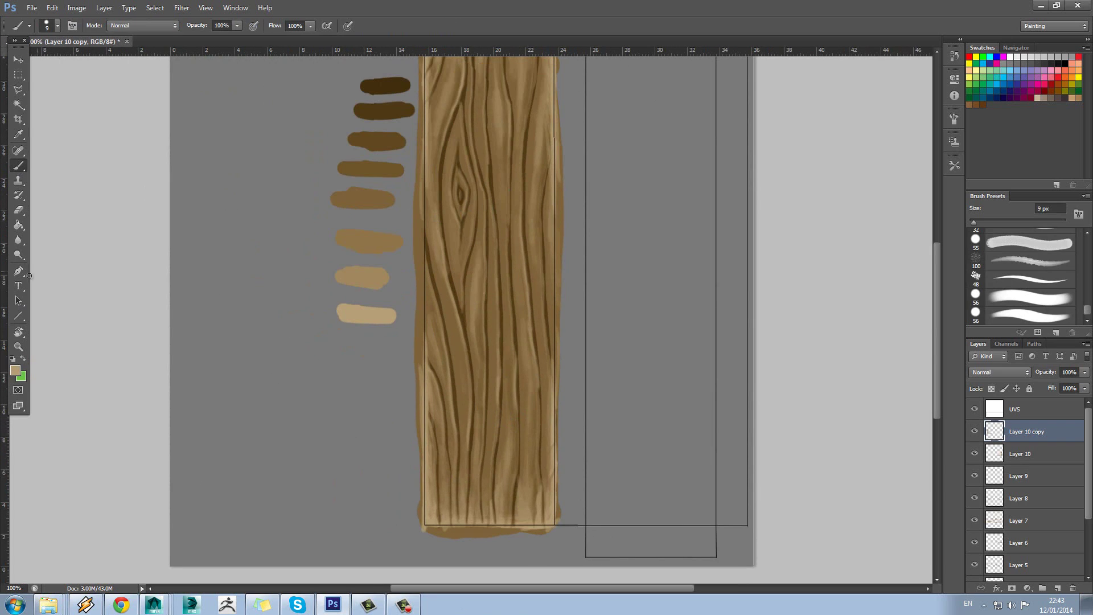
left_click(18, 346)
left_click(503, 530)
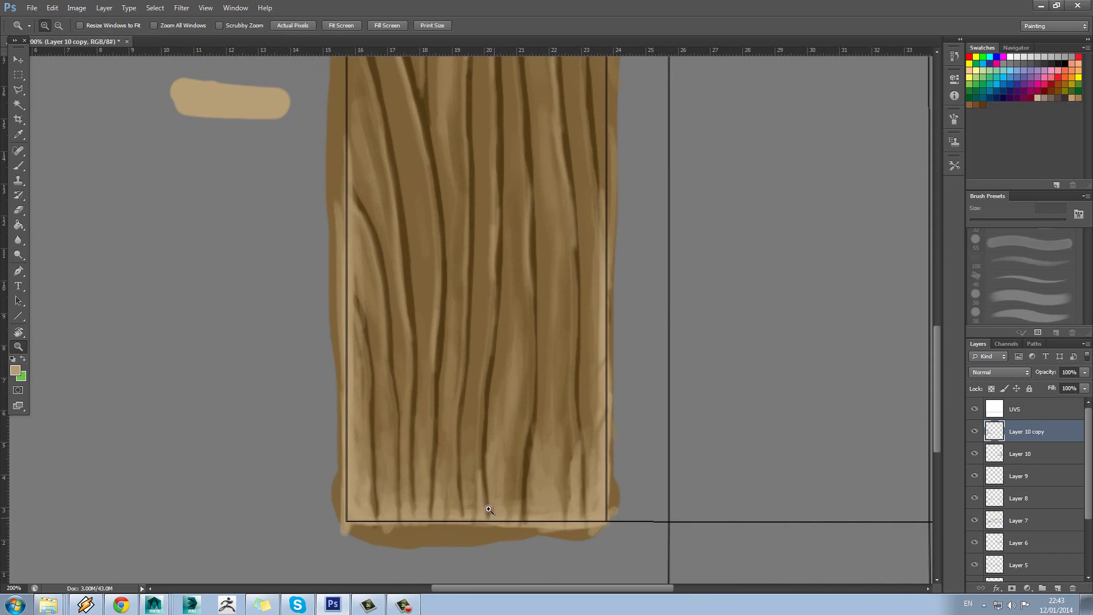
left_click(9, 166)
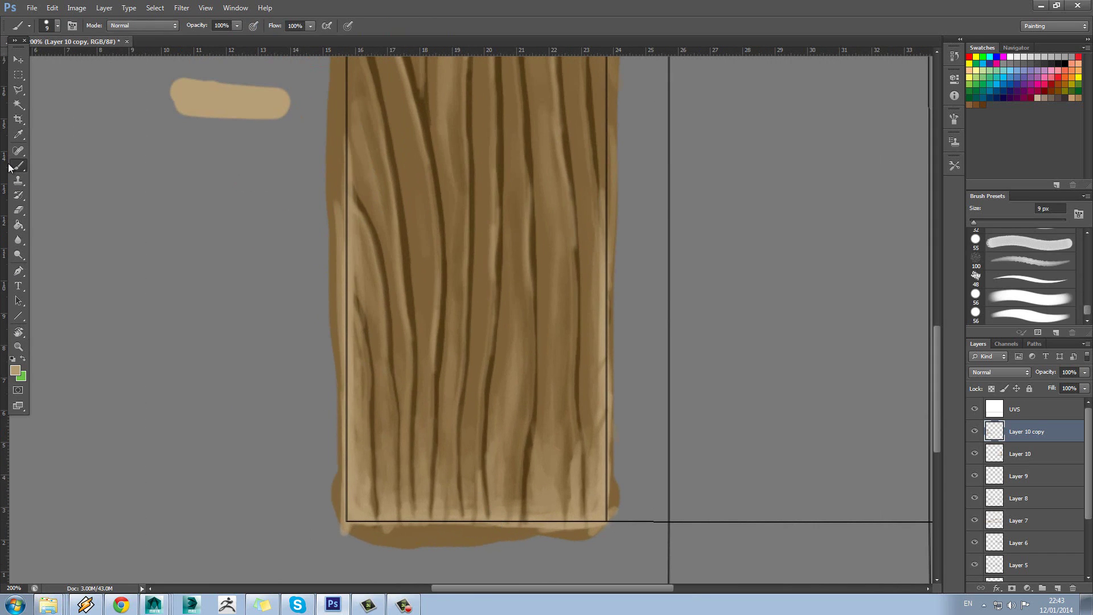
left_click(512, 503, "alt")
left_click_drag(499, 495, 521, 423)
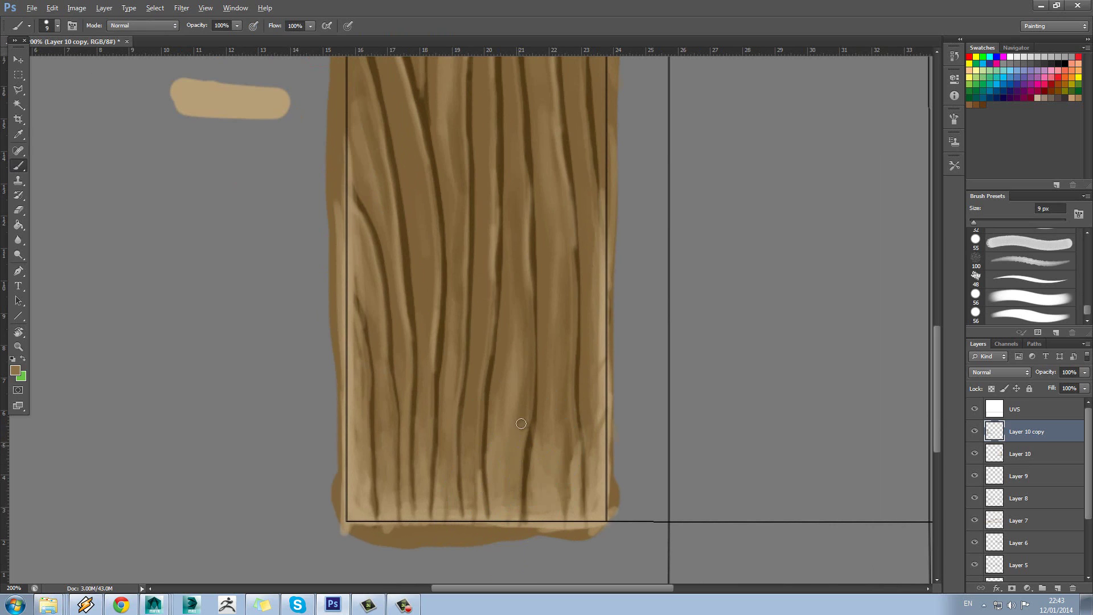
left_click(556, 516, "alt")
left_click(573, 497, "alt")
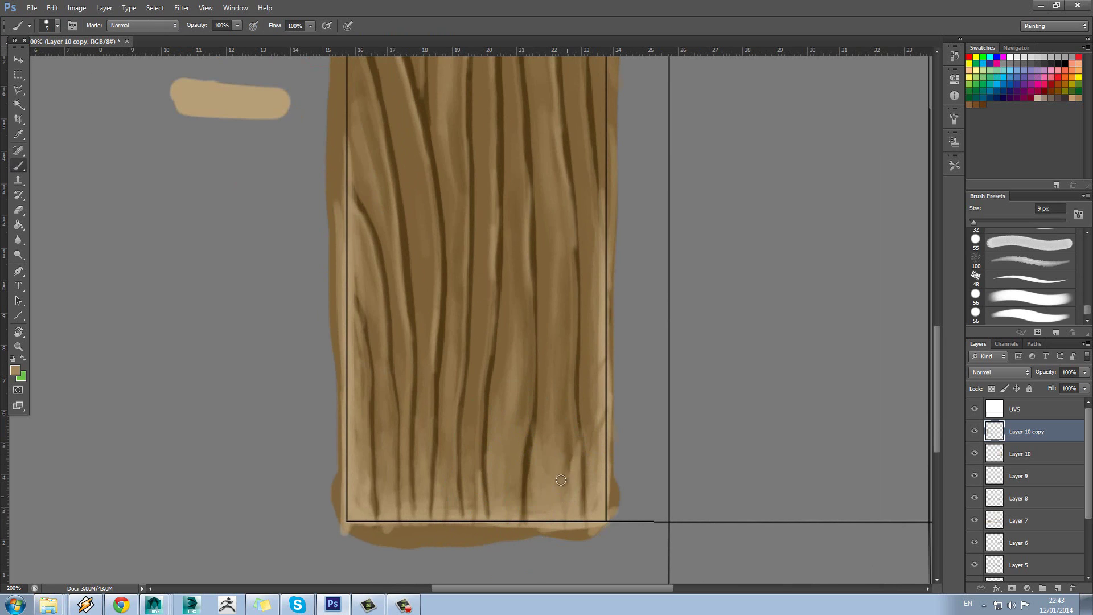
left_click(564, 481, "alt")
- Sample light tan and highlight the board's right edge and bottom edge
key("w")
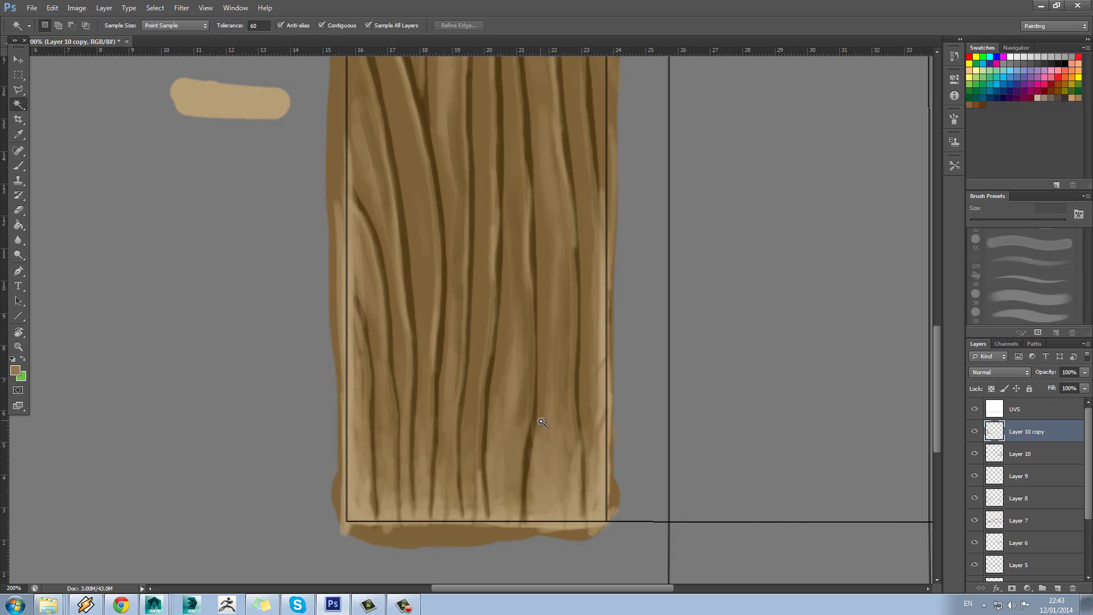
key("e")
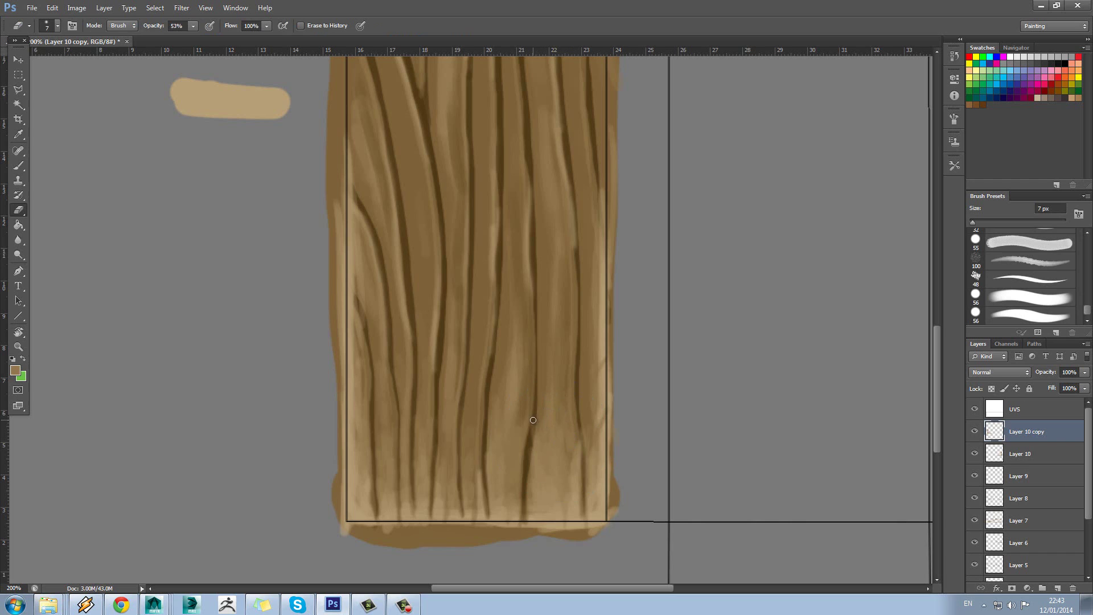
key("b")
key("v")
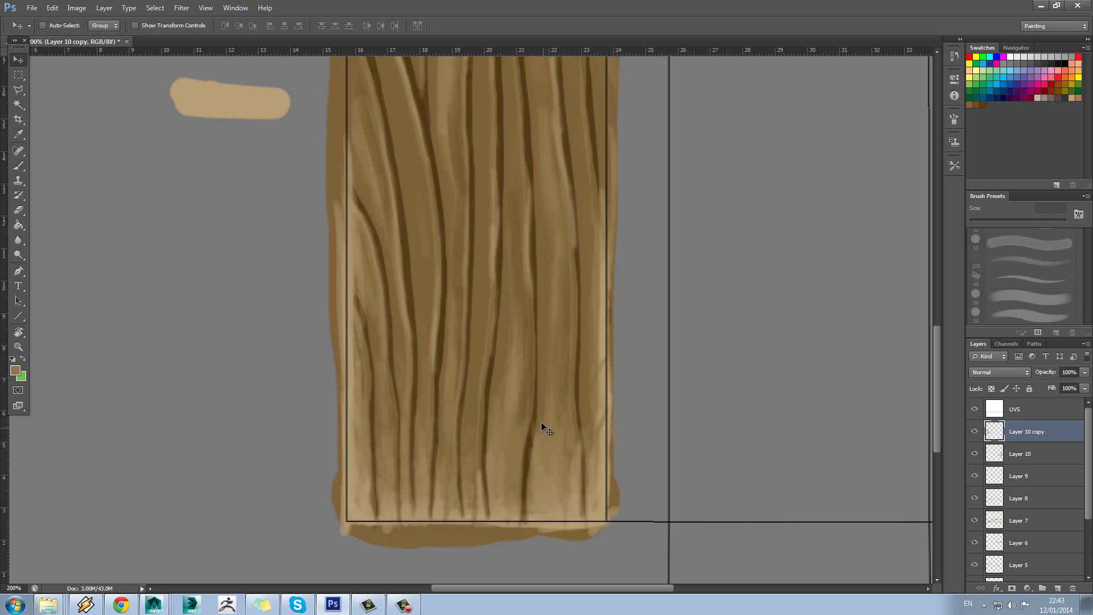
left_click_drag(542, 421, 542, 422)
key("b")
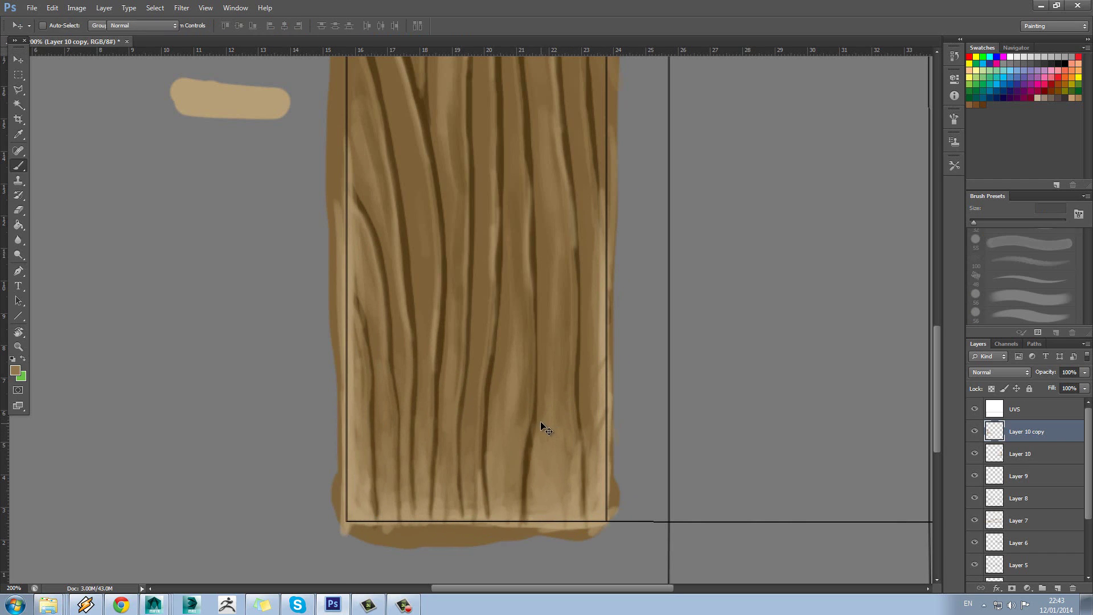
left_click(601, 507, "alt")
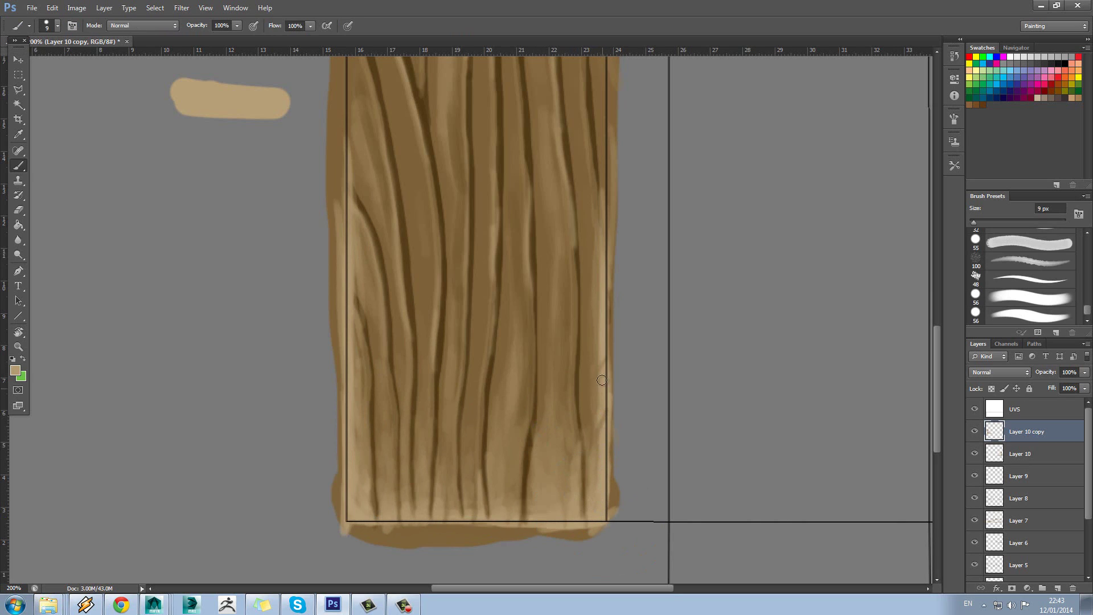
left_click(596, 430, "alt")
left_click(606, 320, "alt")
left_click_drag(605, 178, 605, 164)
left_click_drag(448, 512, 459, 514)
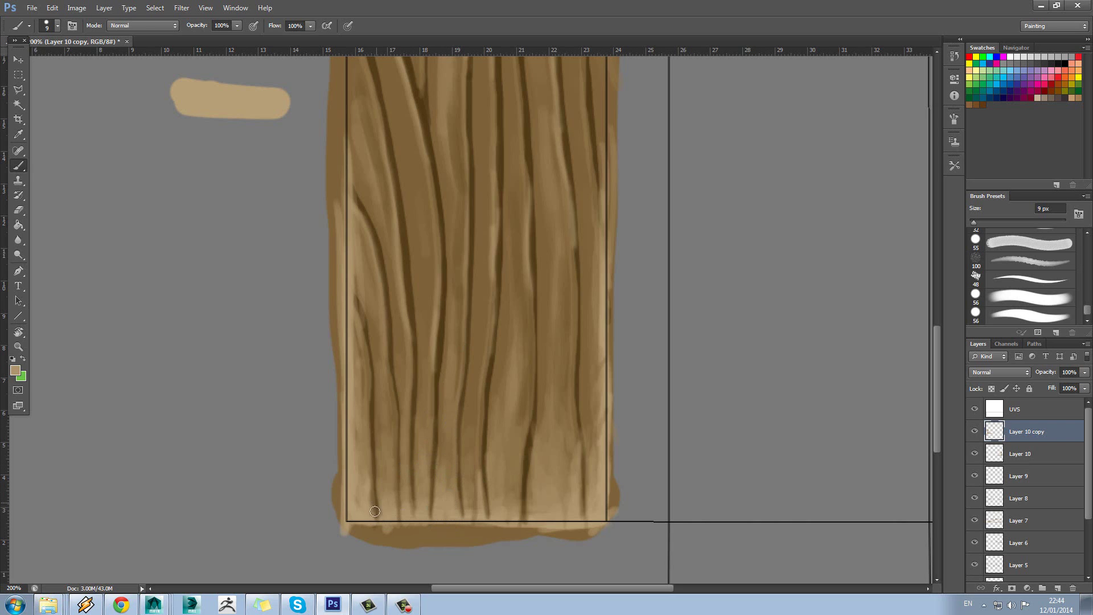
- Set the foreground to paler tan ccb692, paint a test swatch, and highlight the bottom-left corner
left_click(15, 371)
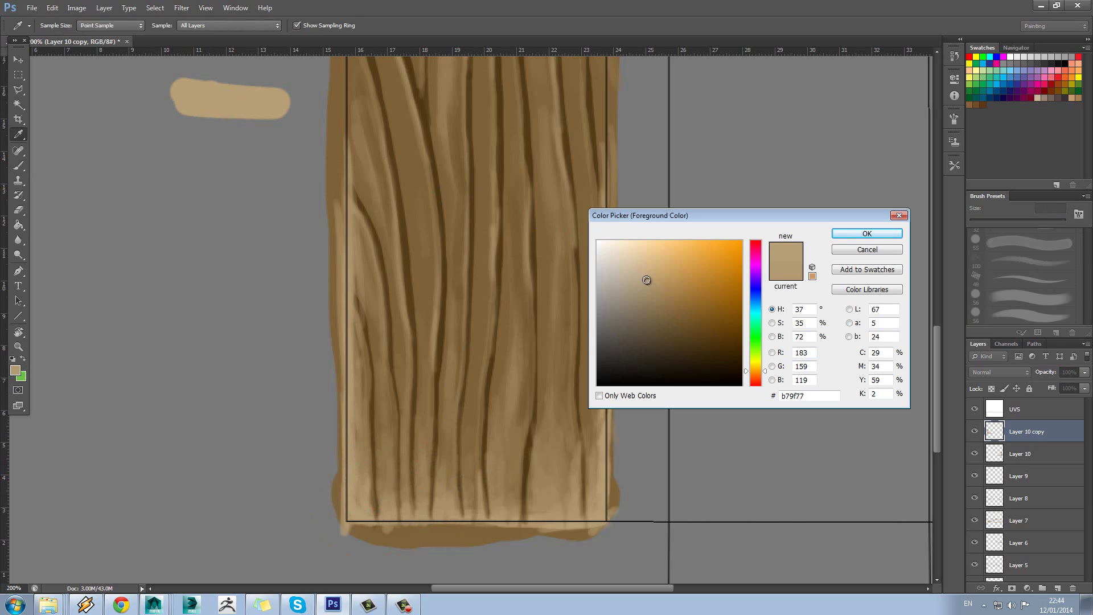
left_click(638, 270)
left_click(849, 235)
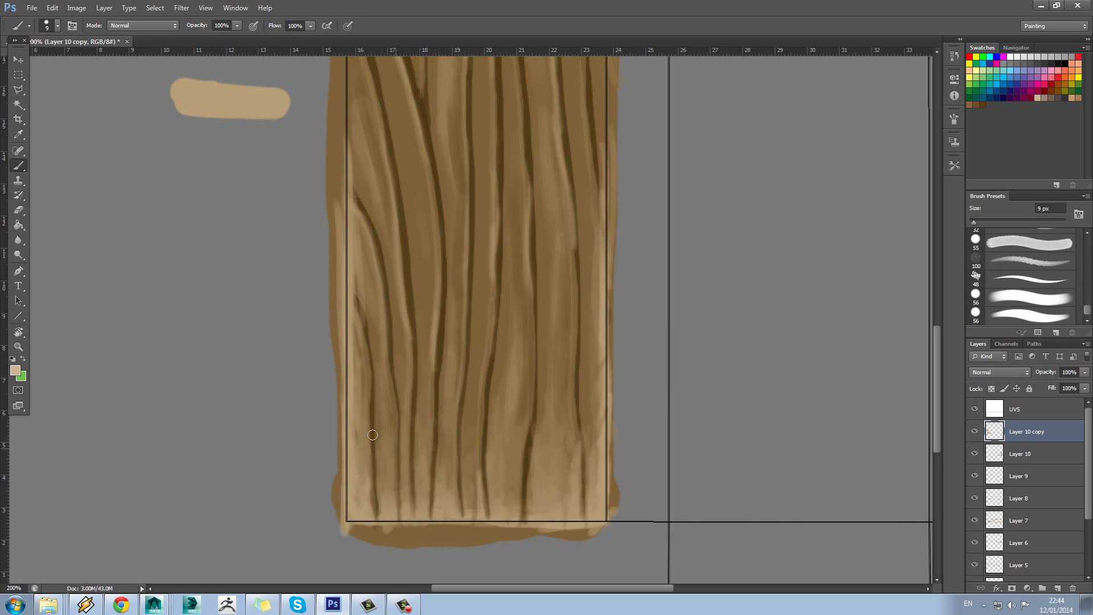
left_click_drag(190, 171, 245, 167)
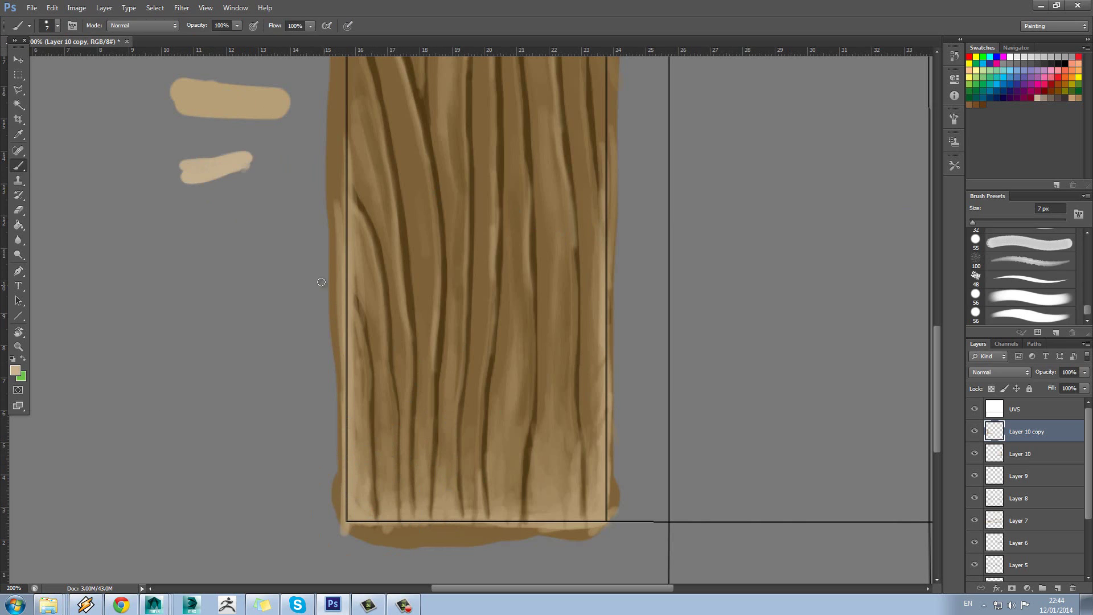
mouse_move(347, 498)
left_mouse_down()
mouse_move(348, 481)
mouse_move(389, 520)
mouse_move(349, 515)
left_mouse_up()
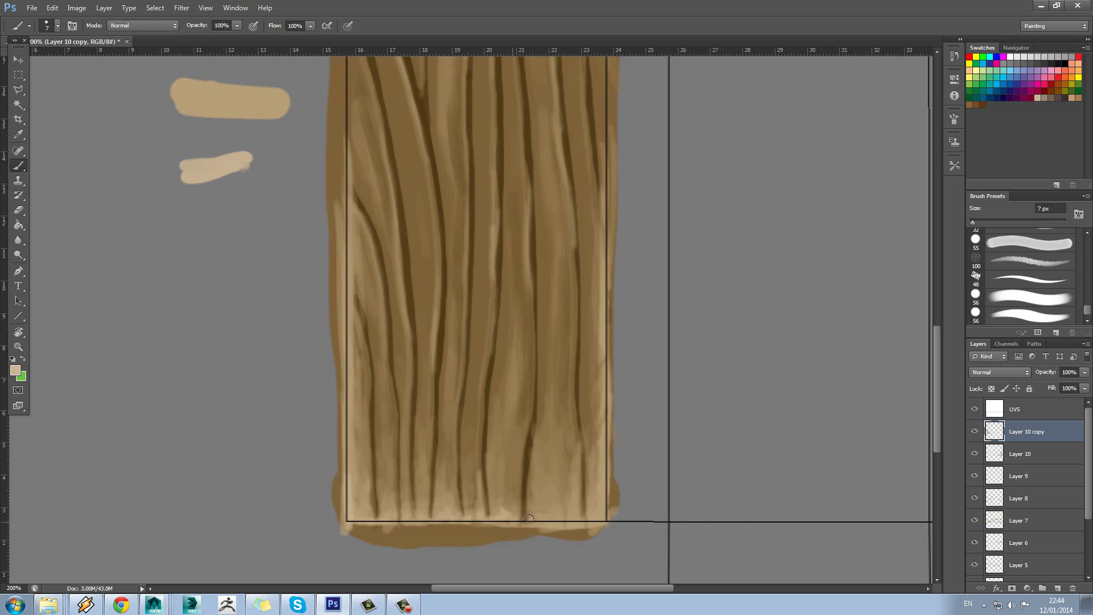
- Sample brown and tan from the wood and the light tan from the test swatch
left_click(501, 511, "alt")
left_click(503, 514, "alt")
left_click(242, 167, "alt")
left_click(215, 165, "alt")
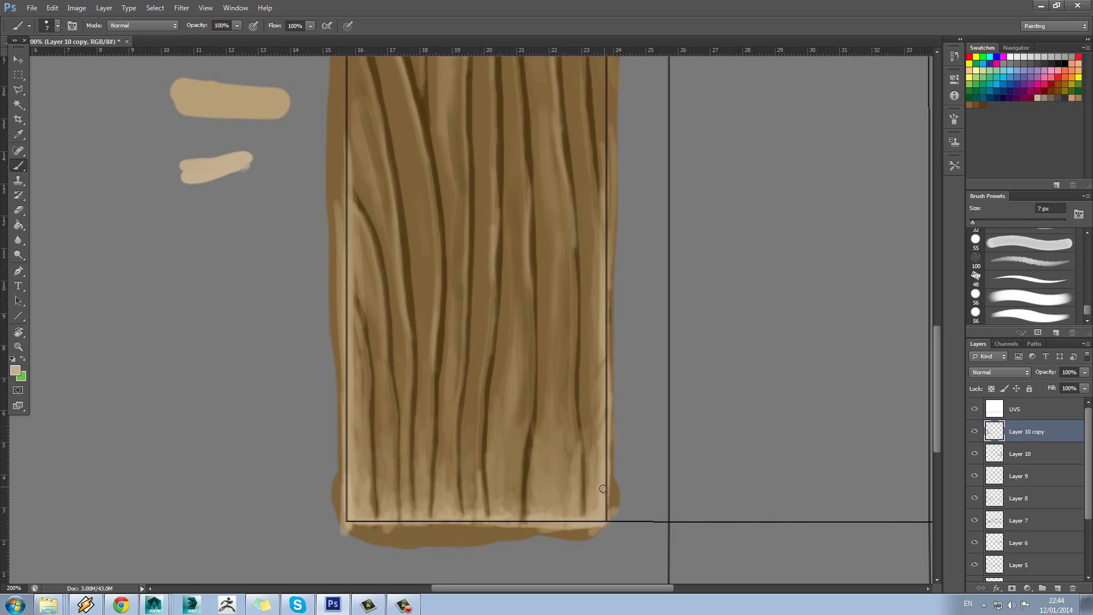
- Fit the canvas on screen and toggle the UVS layer off, on, then off again
left_click(18, 346)
right_click(391, 292)
left_click(410, 300)
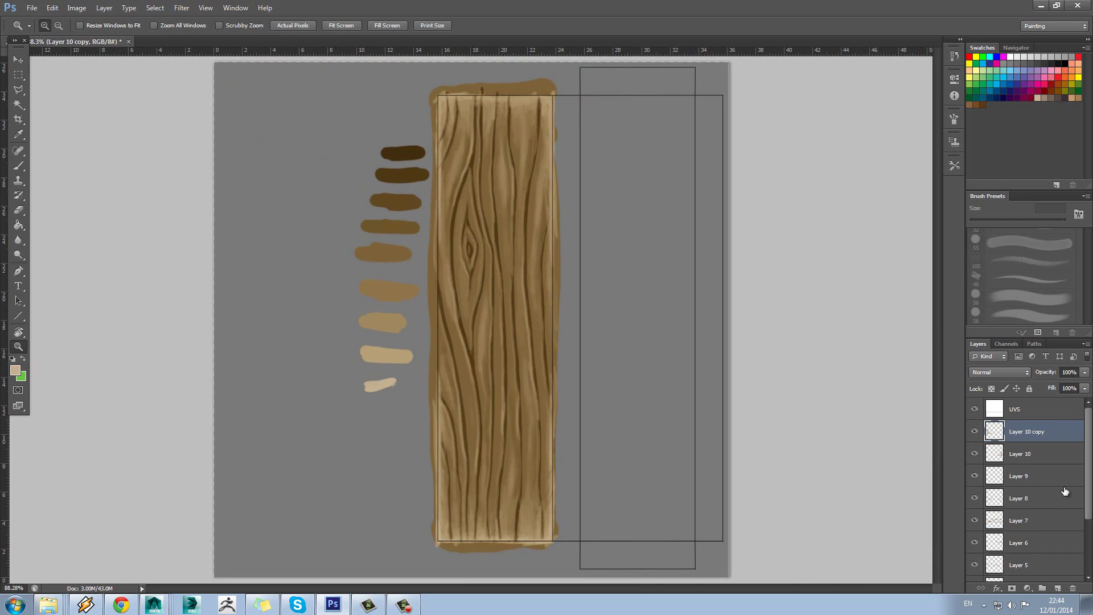
scroll(1036, 555, "down", 3)
scroll(1013, 501, "up", 3)
left_click(975, 409)
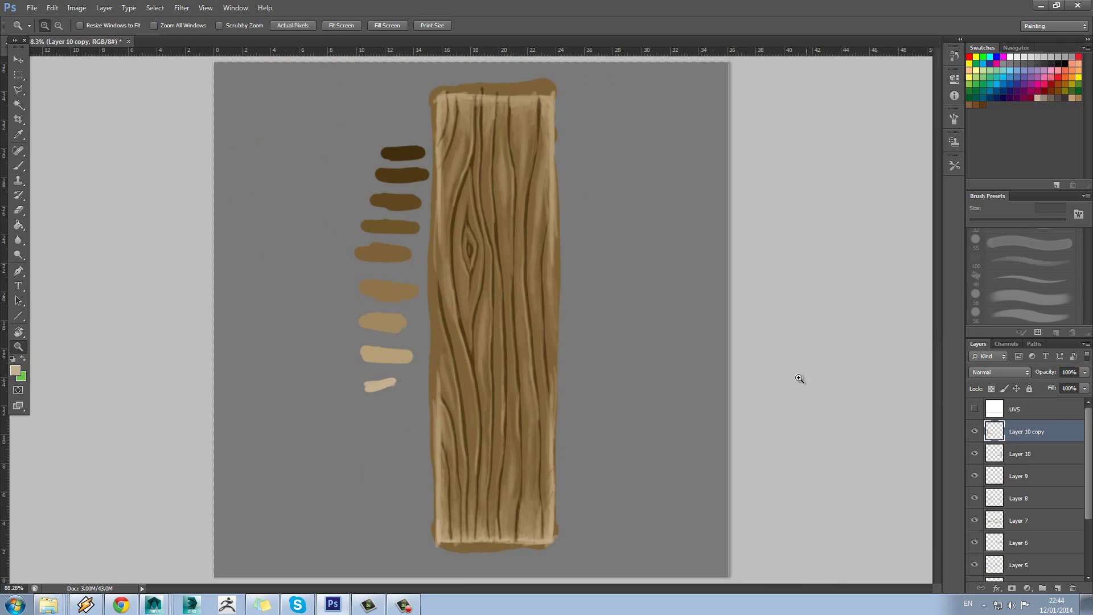
left_click(975, 409)
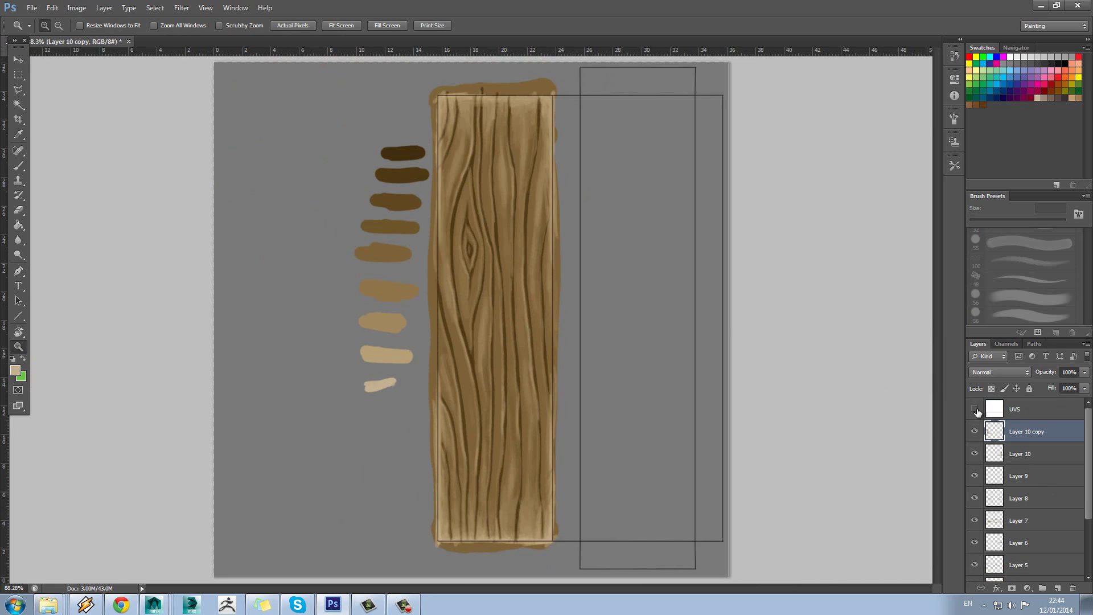
left_click(975, 409)
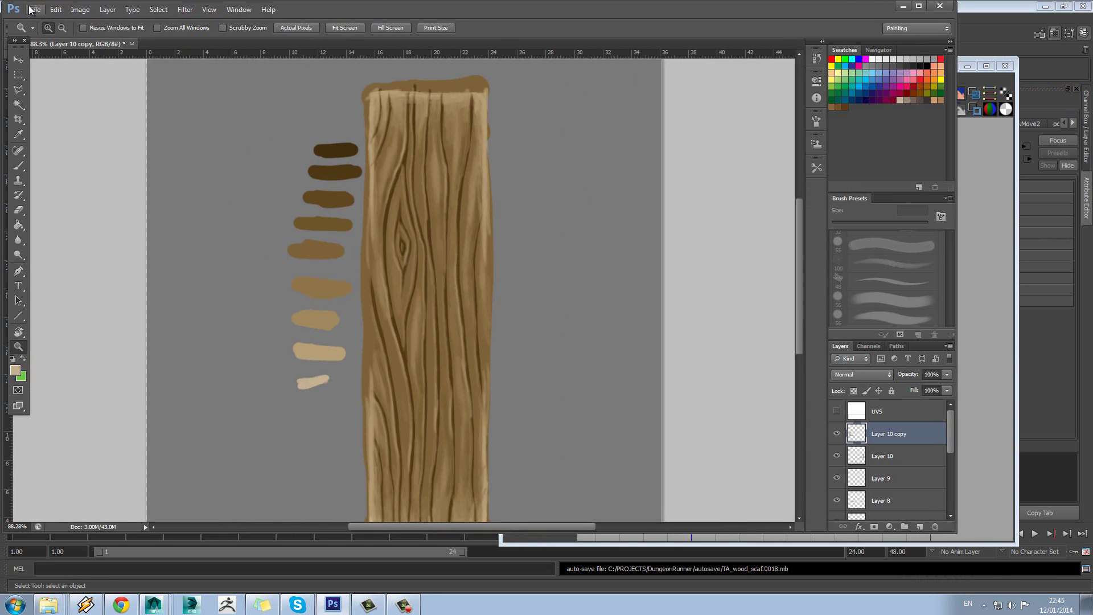
- Save the texture as WoodExample.psd in Photoshop format, accepting Maximize Compatibility
left_click(918, 6)
left_click(39, 10)
left_click(77, 145)
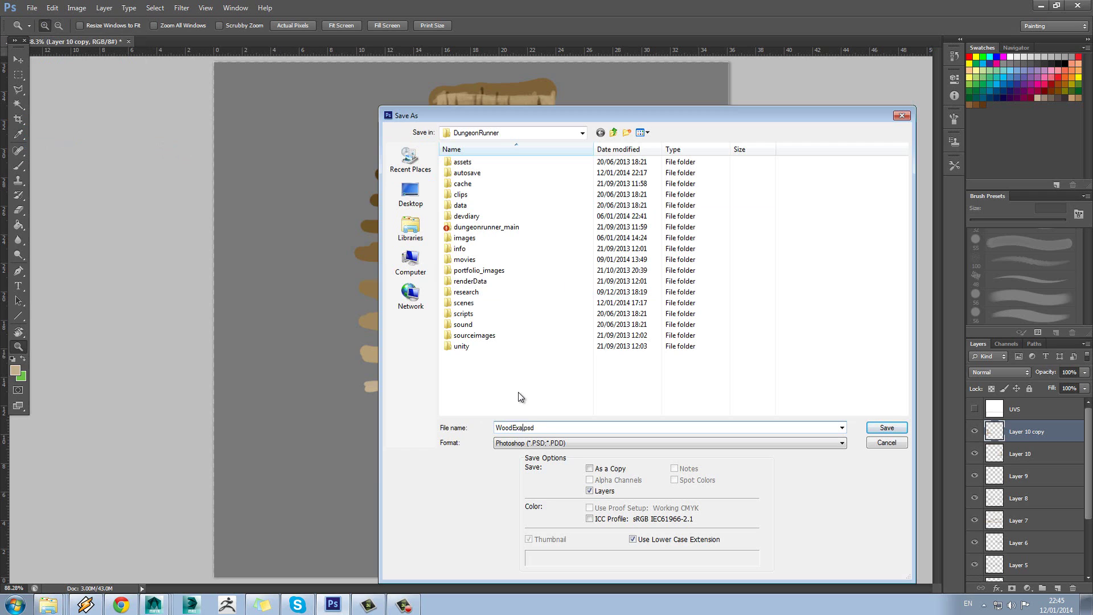
left_click(881, 430)
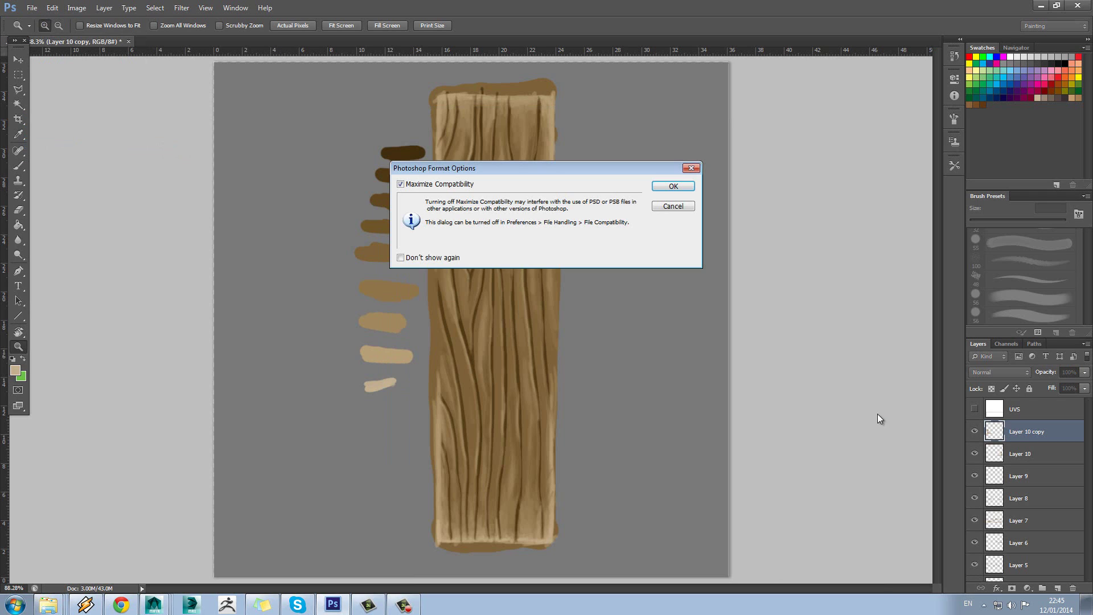
left_click(673, 186)
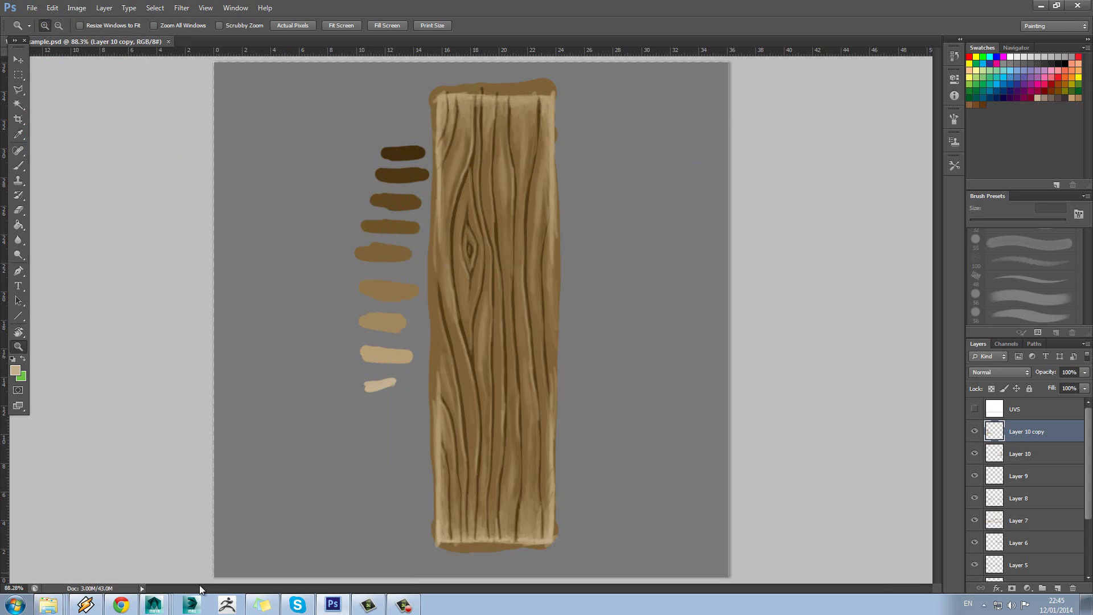
- In Maya, dismiss the student notice, close the UV editor and frame the scaffold and plank
mouse_move(153, 603)
left_click(158, 561)
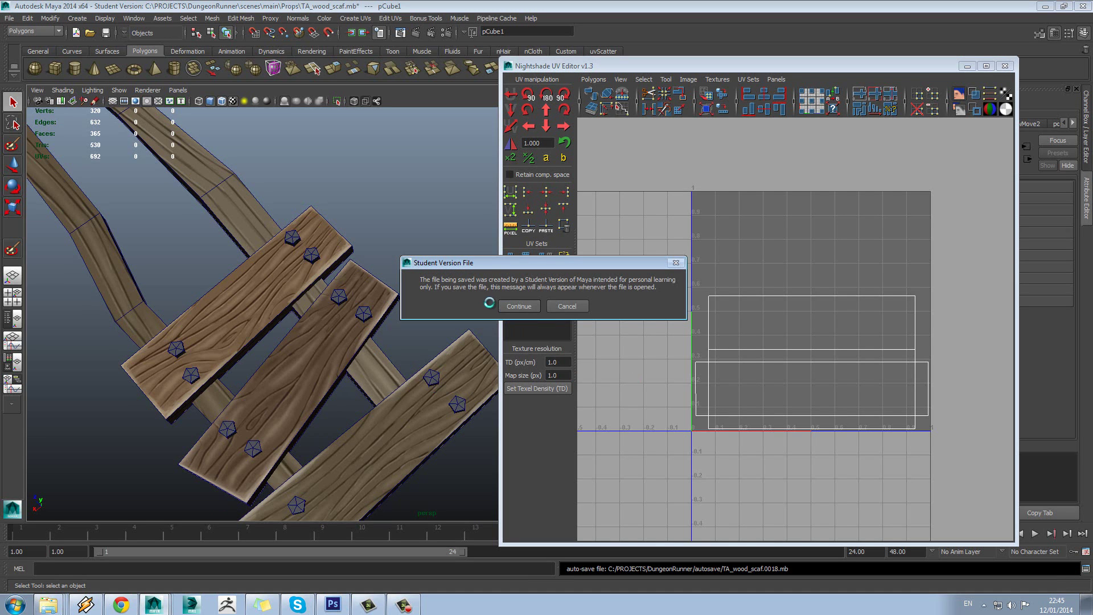
left_click(518, 306)
left_click(1005, 65)
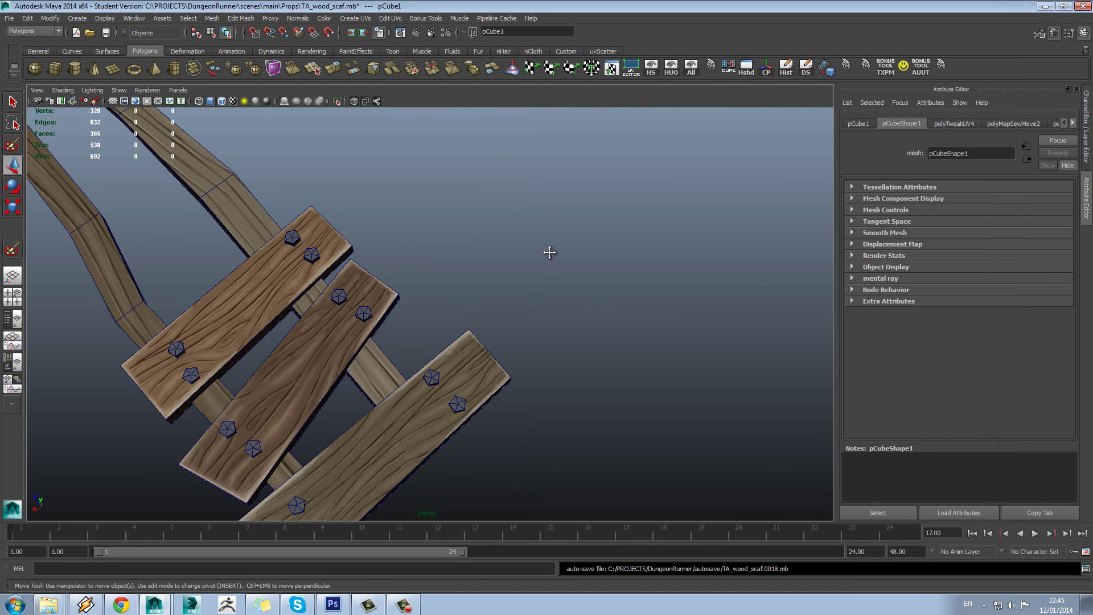
key("a")
left_click_drag(519, 210, 528, 212)
- Assign a new Lambert material to the plank pCube1
right_click(525, 211)
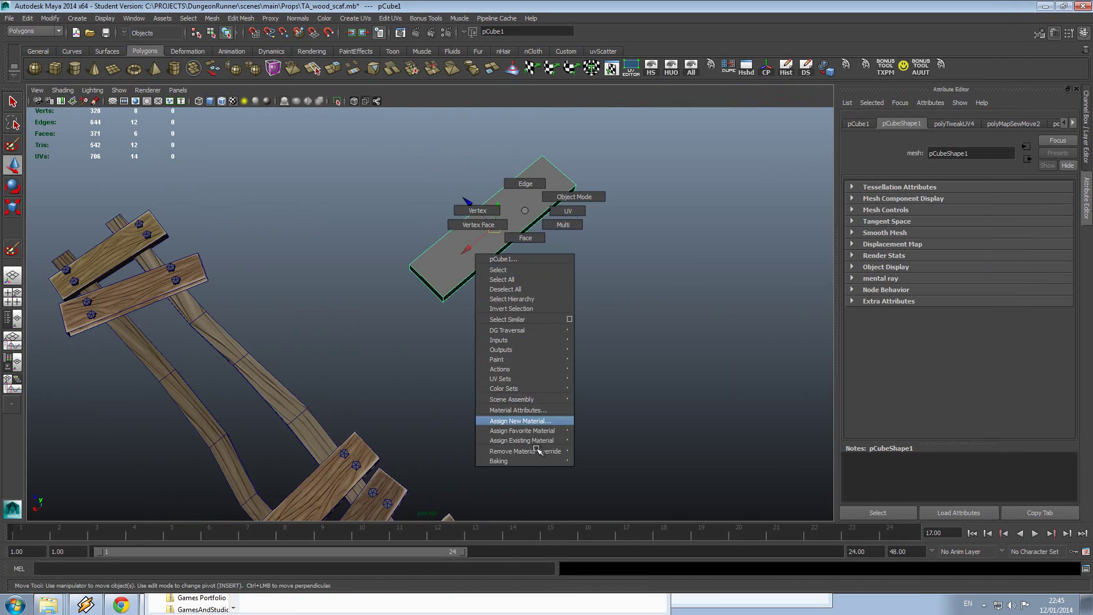
left_click(609, 481)
right_click(531, 208)
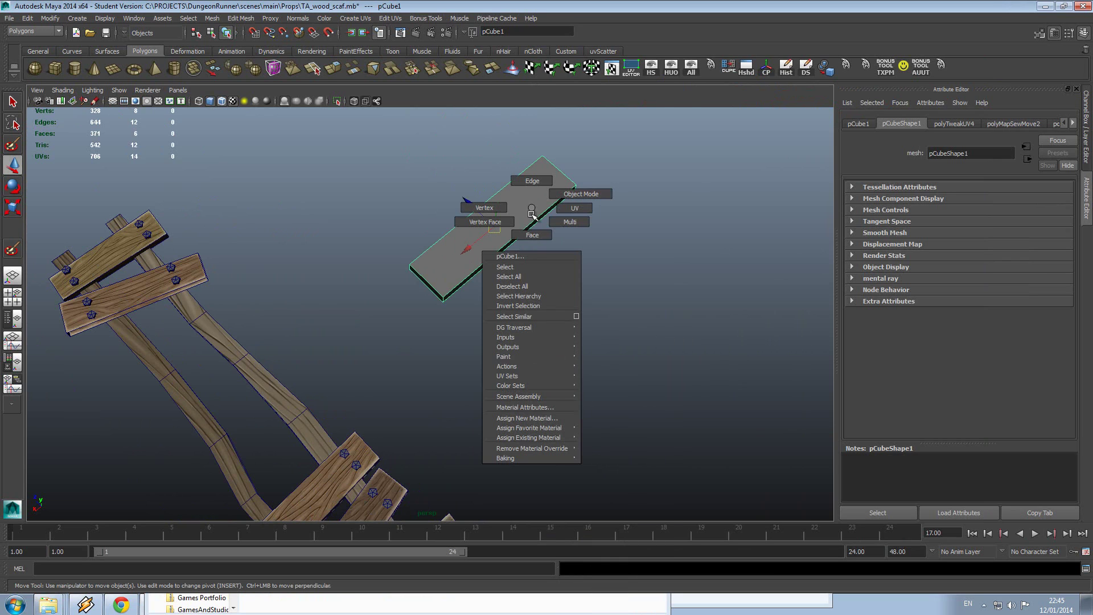
left_click(540, 422)
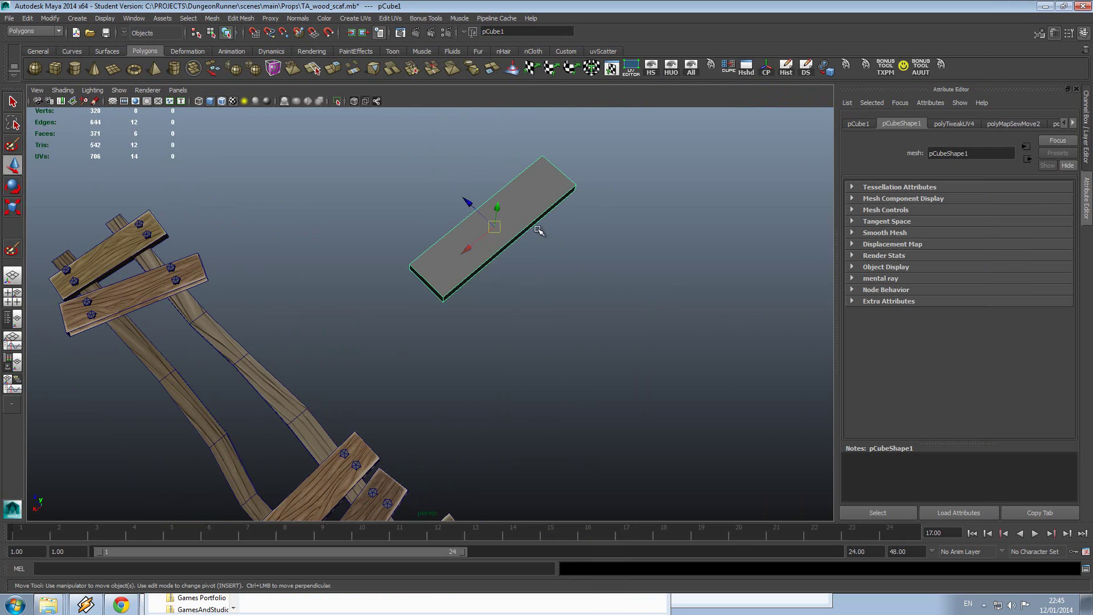
right_click(521, 293)
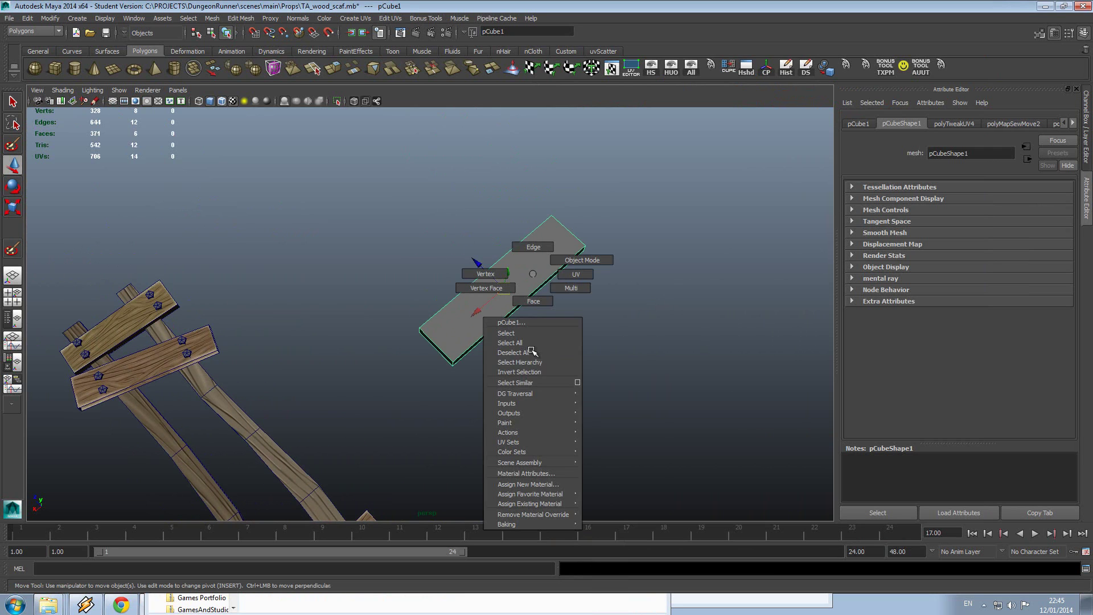
left_click(534, 484)
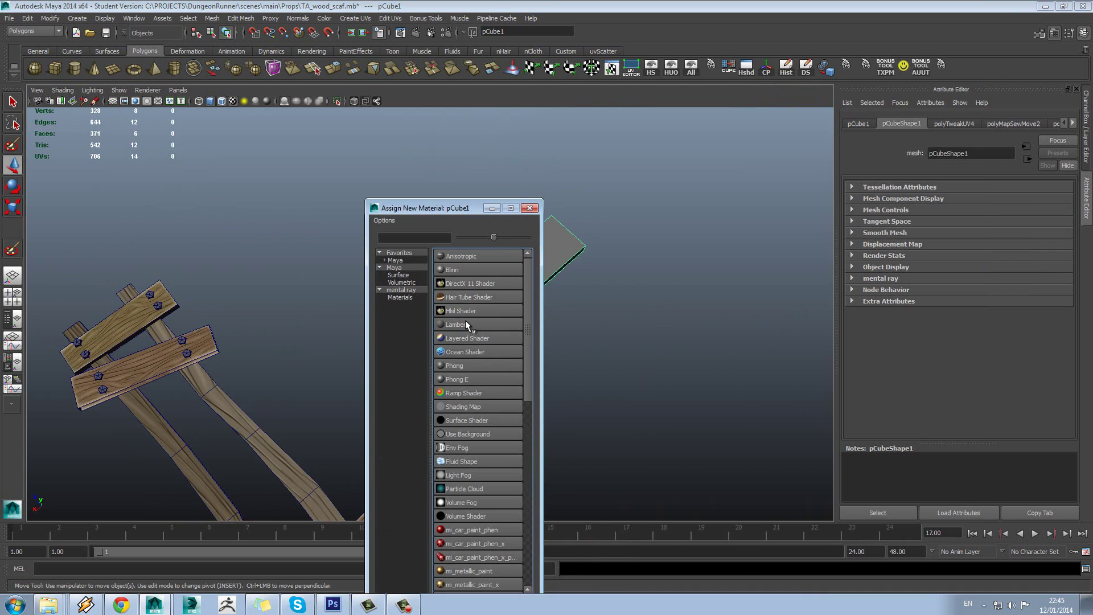
left_click(466, 320)
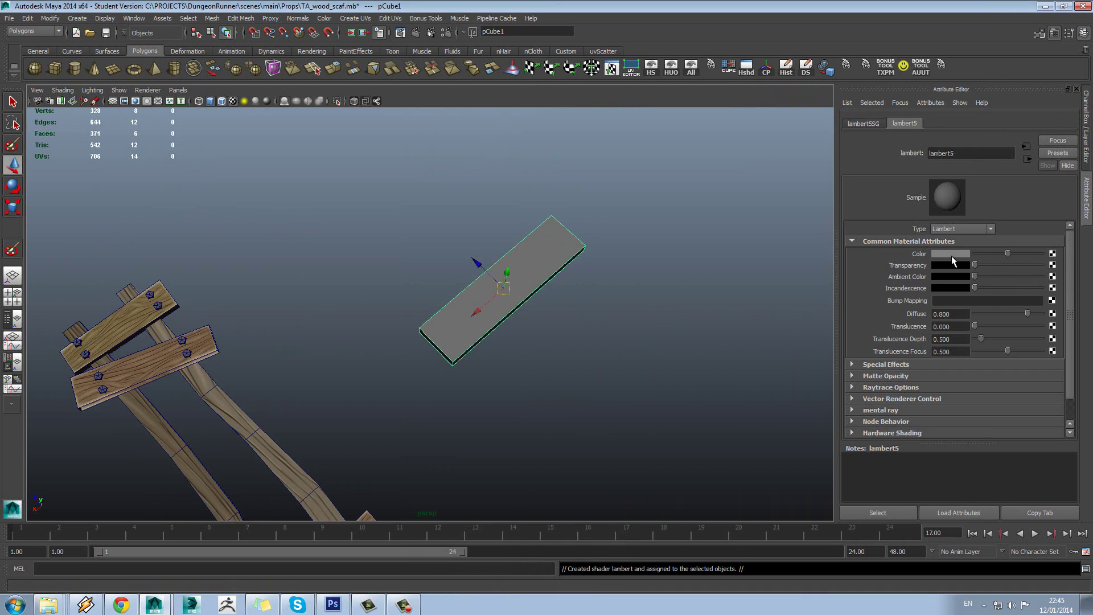
- Connect a File texture to the material's Color, loading WoodExample.psd from the project root
left_click(1052, 254)
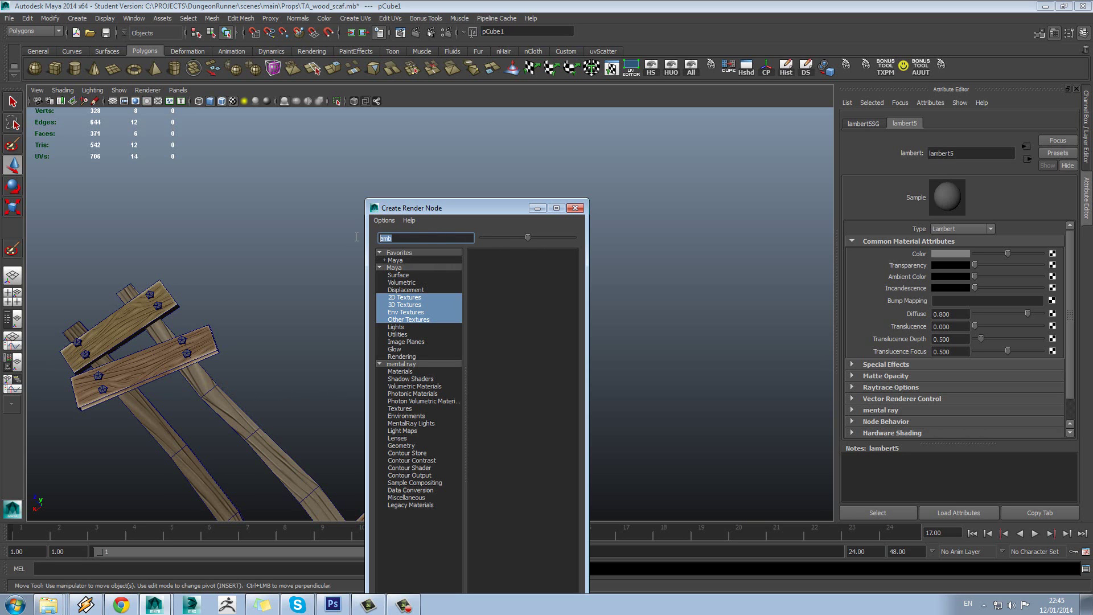
key("BackSpace")
left_click(488, 297)
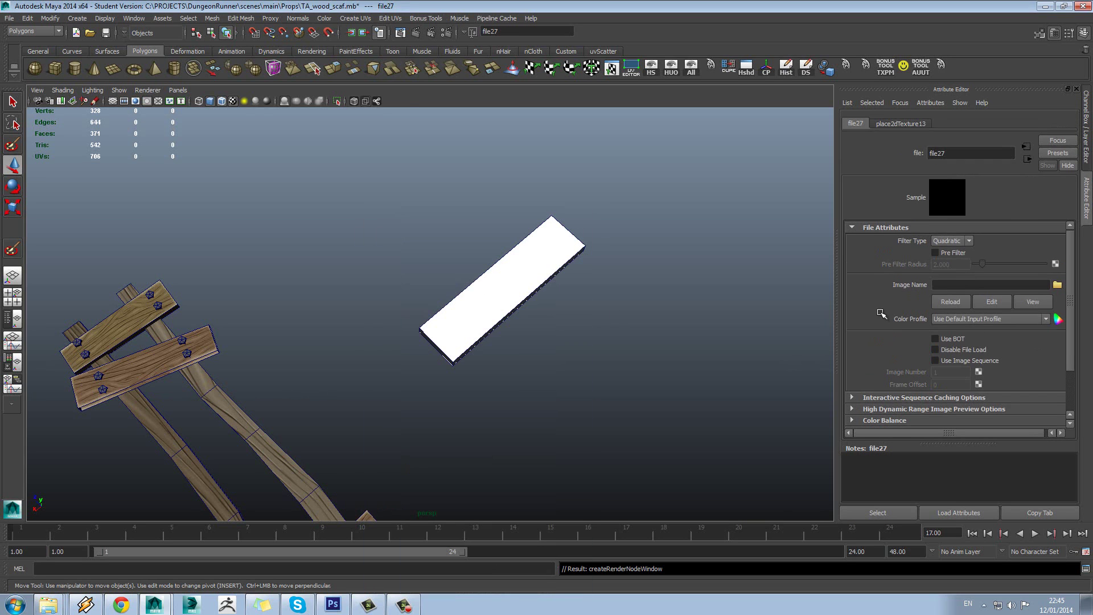
left_click(1057, 285)
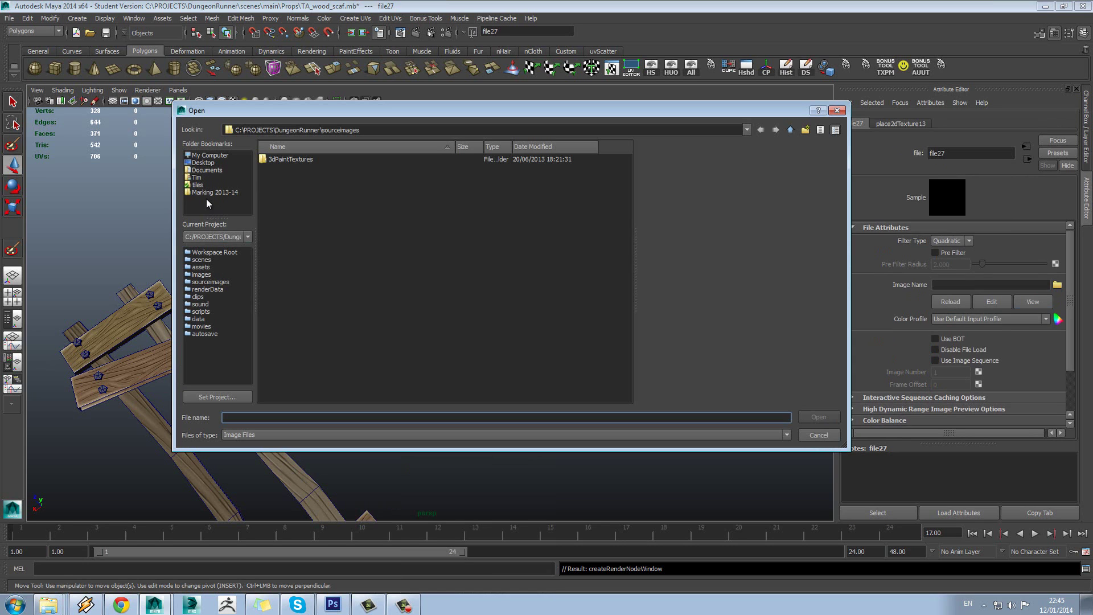
left_click(215, 252)
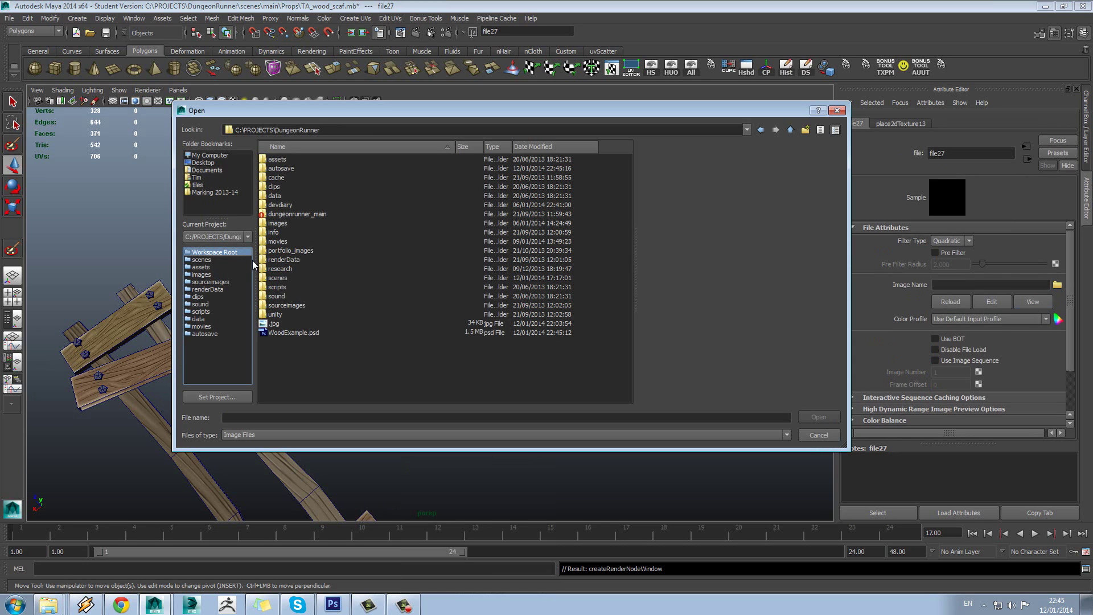
double_click(293, 333)
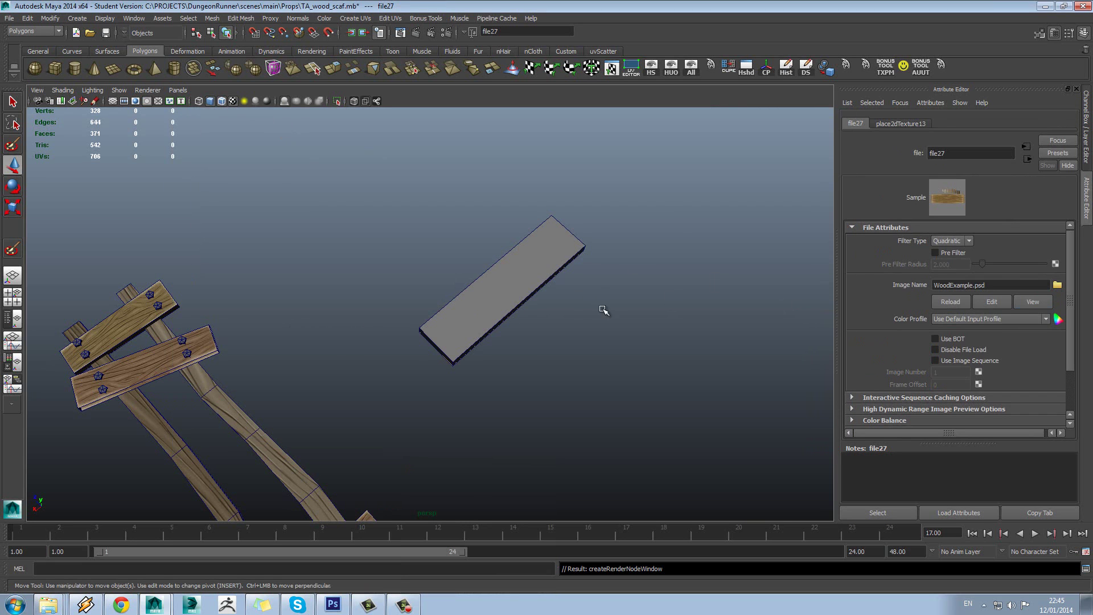
- Orbit and deselect to inspect the textured plank, then return to Photoshop
left_click_drag(602, 310, 526, 319)
left_click(583, 252)
left_click(419, 315)
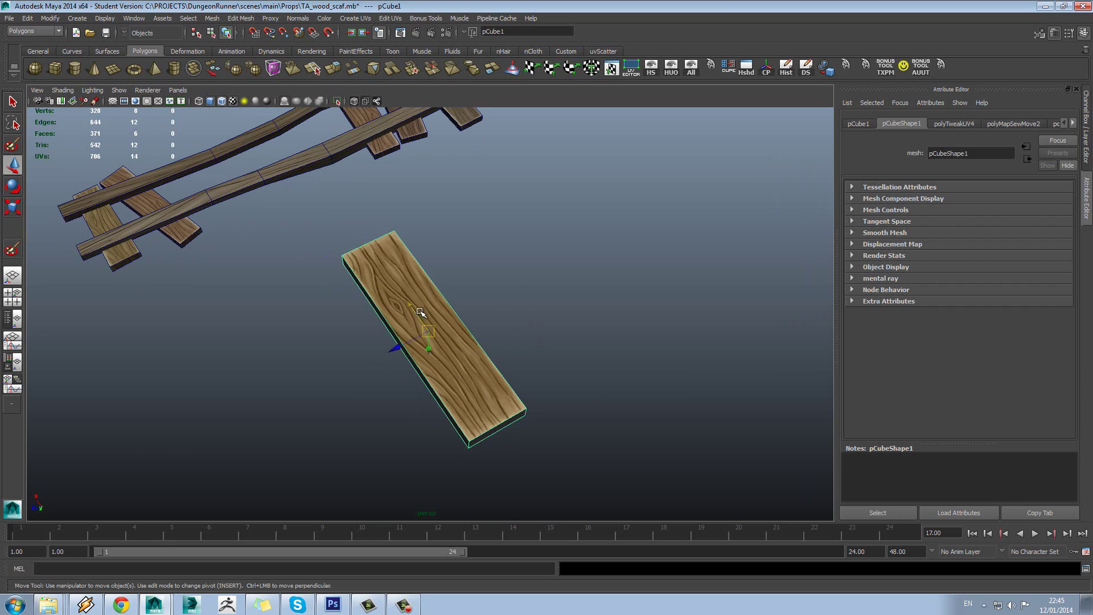
left_click(507, 287)
left_click(333, 604)
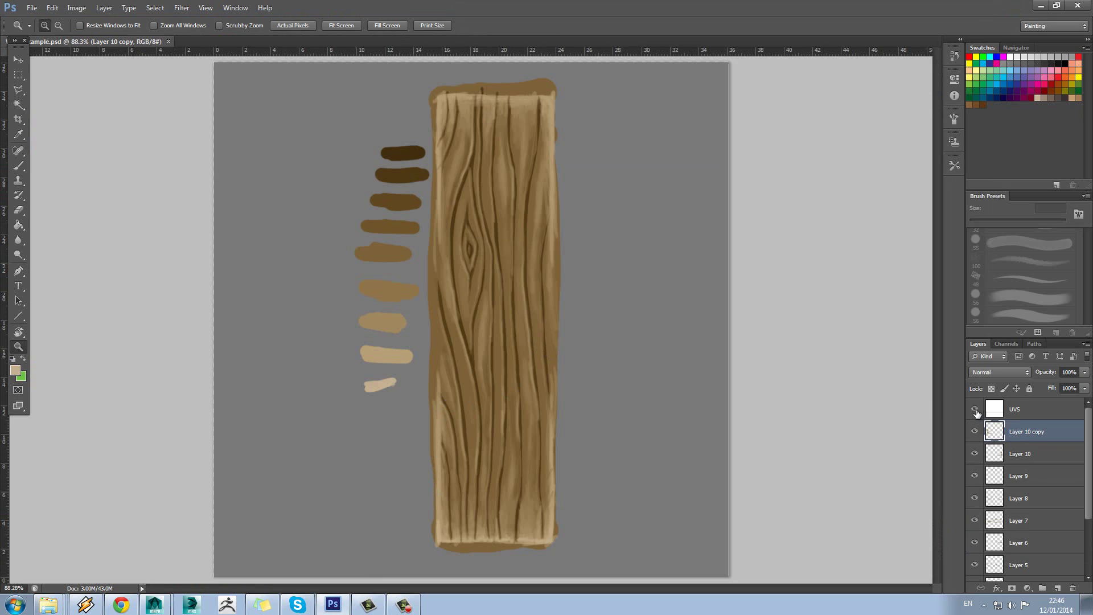
- Show the UVS layer and group Layer 10 copy with the paint layers below it
left_click(974, 408)
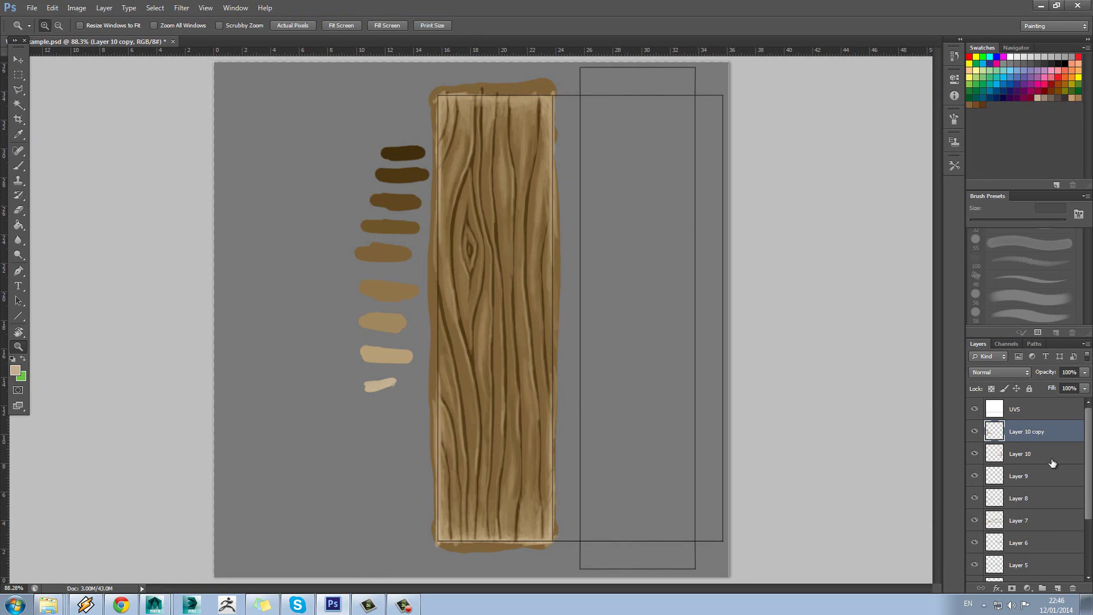
scroll(1019, 484, "down", 3)
left_click(1047, 558, "shift")
scroll(1045, 489, "up", 3)
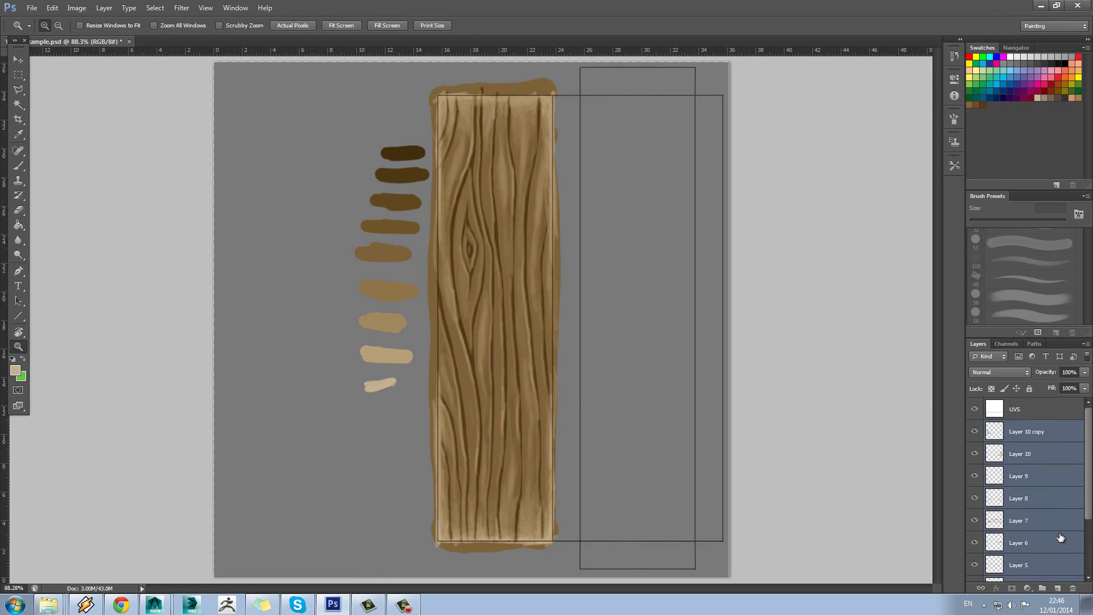
left_click(1044, 588)
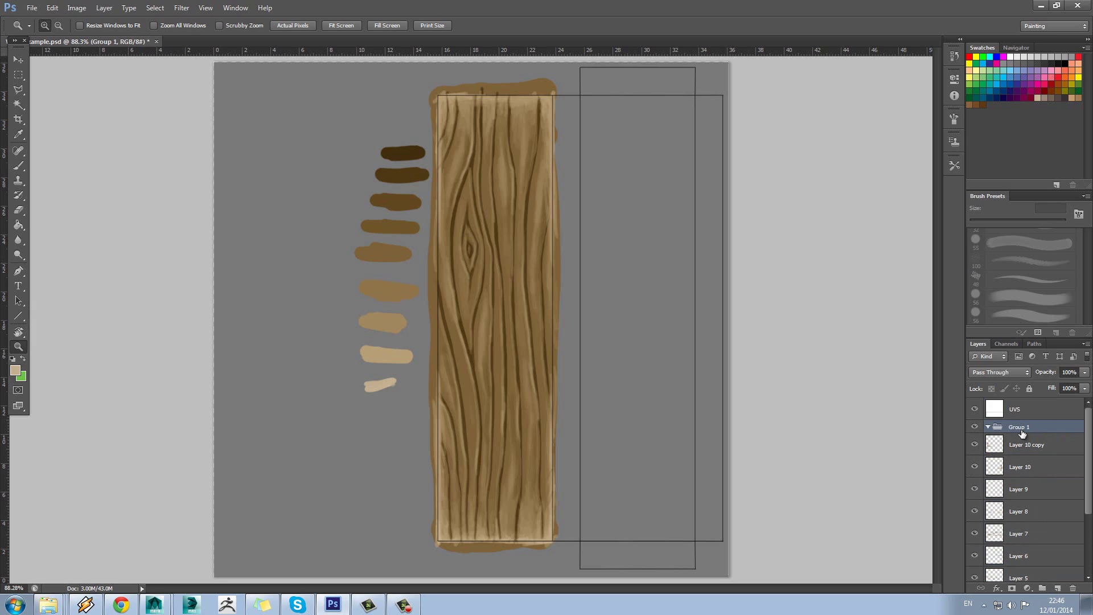
- Rename the new group to 'woodmain', correcting the 'woodmaion' typo
double_click(1019, 427)
right_click(1016, 437)
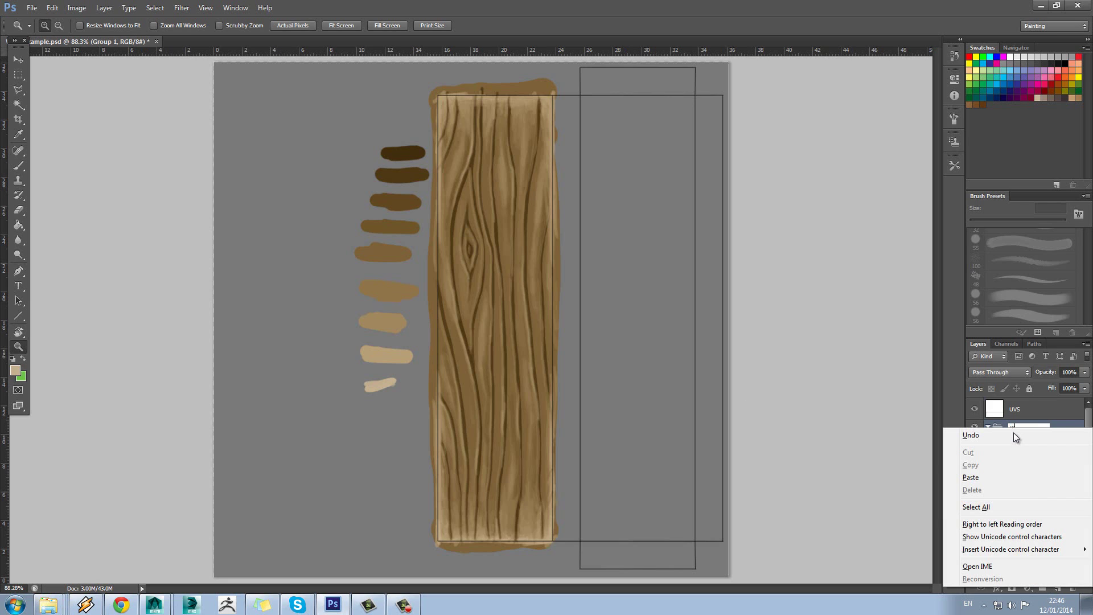
left_click(1028, 427)
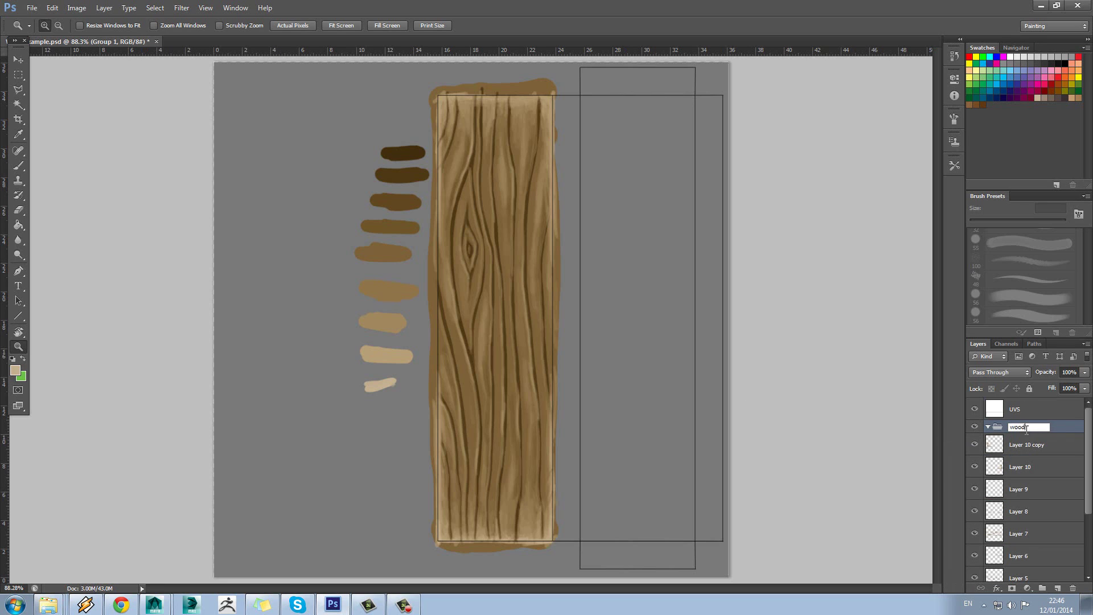
type("woodmaion")
key("Return")
double_click(1025, 427)
left_click(1038, 427)
key("BackSpace")
key("Return")
- Set the Layers panel to the largest thumbnails and enlarge the panel
left_click(1086, 344)
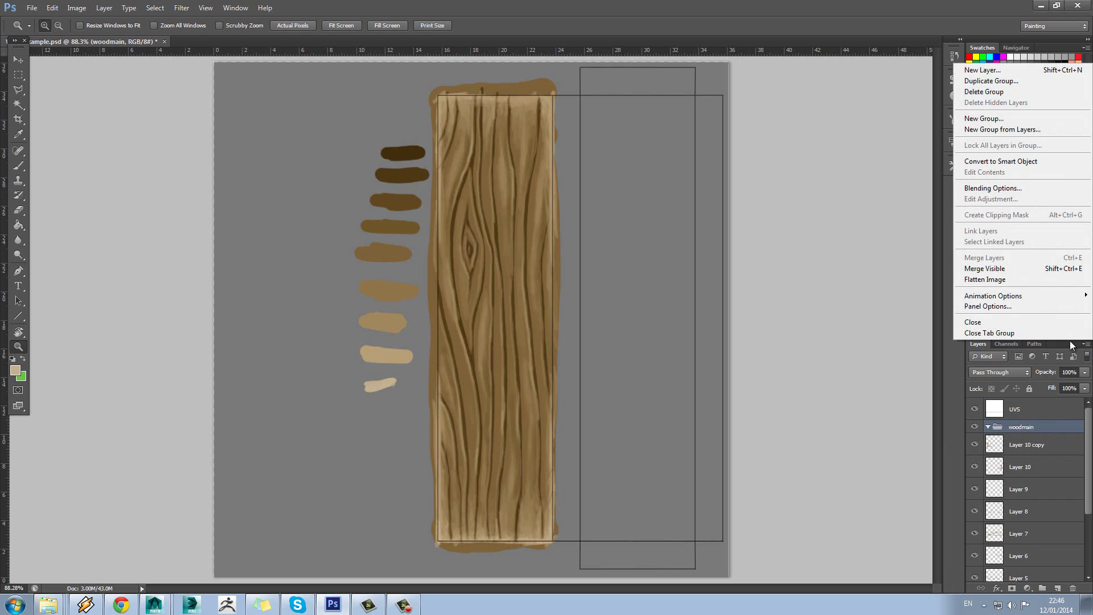
left_click(1000, 306)
left_click(465, 242)
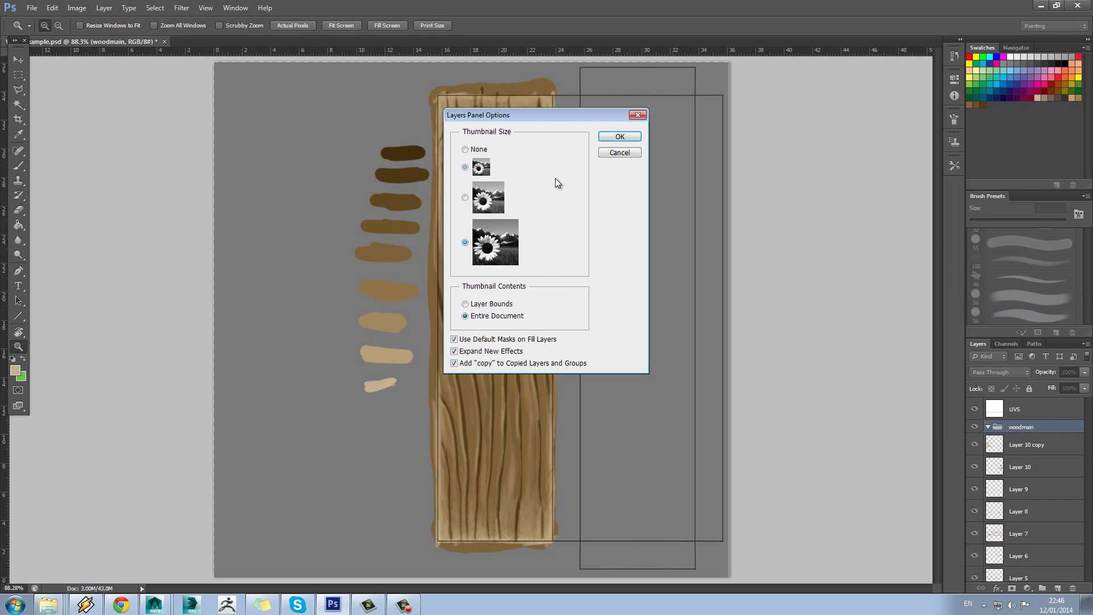
left_click(623, 138)
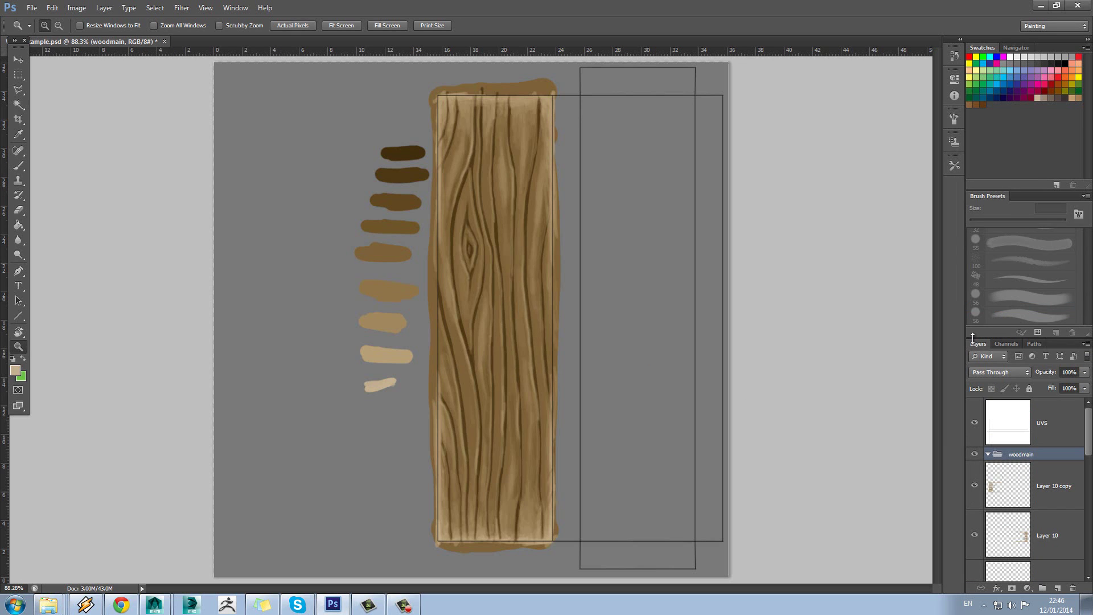
left_click_drag(971, 338, 974, 235)
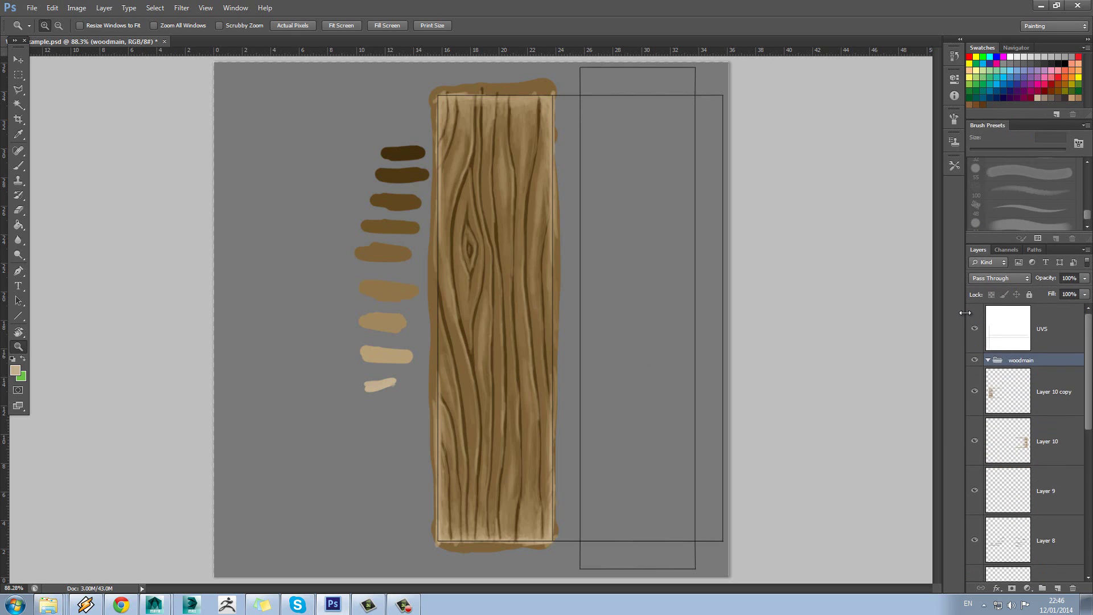
left_click_drag(965, 313, 828, 316)
- Move Layer 10 copy through Layer 2 into woodmain, leaving Layer 1 outside
left_click(923, 405)
scroll(926, 424, "down", 5)
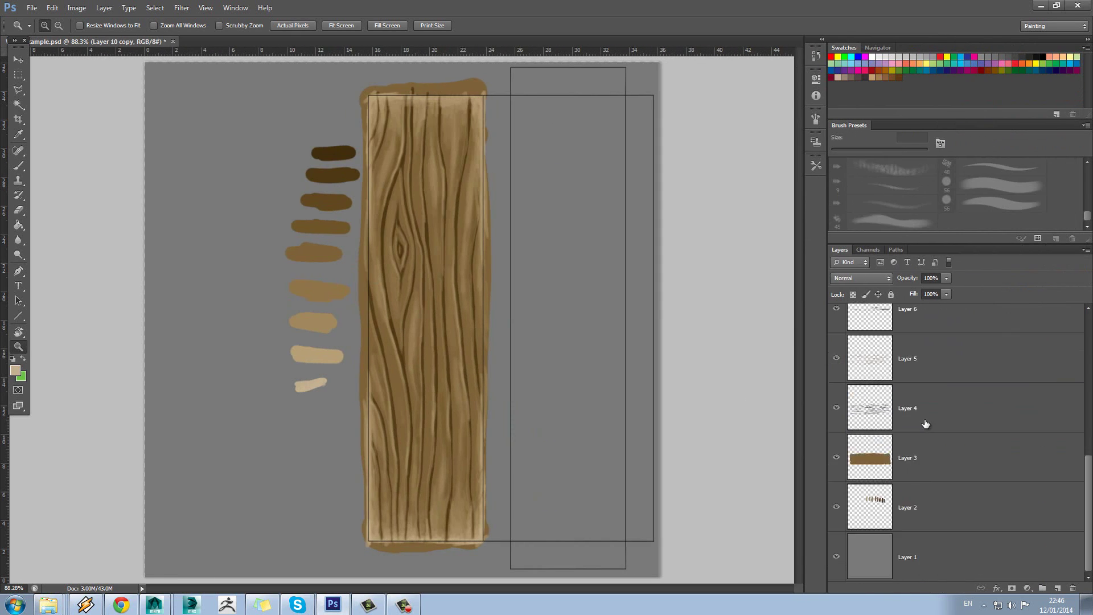
left_click(930, 505, "shift")
scroll(932, 420, "up", 5)
left_click_drag(932, 420, 905, 360)
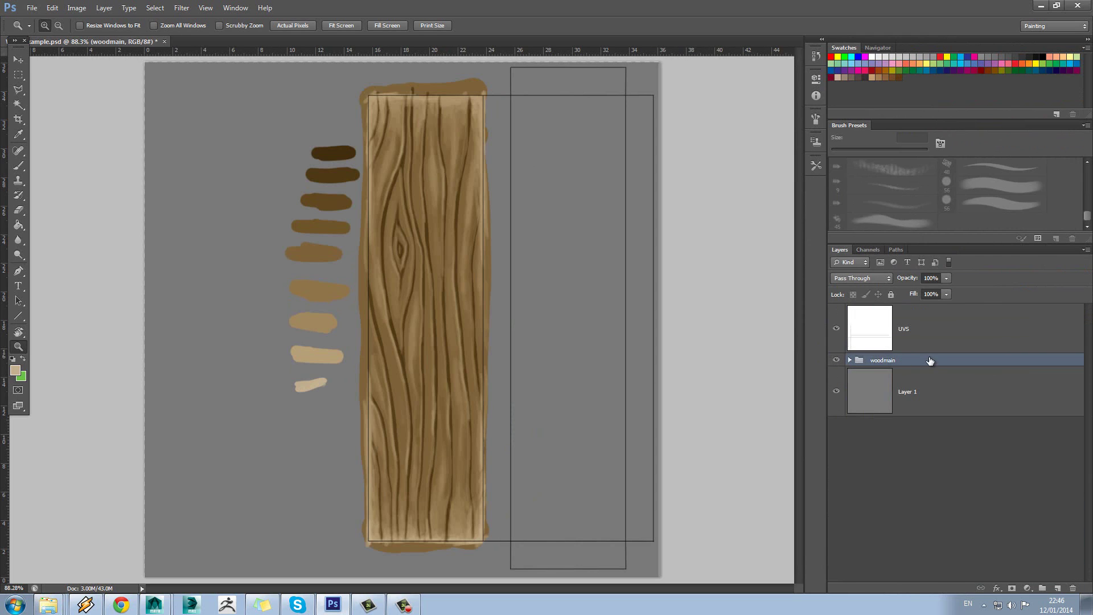
left_click(18, 60)
right_click(349, 179)
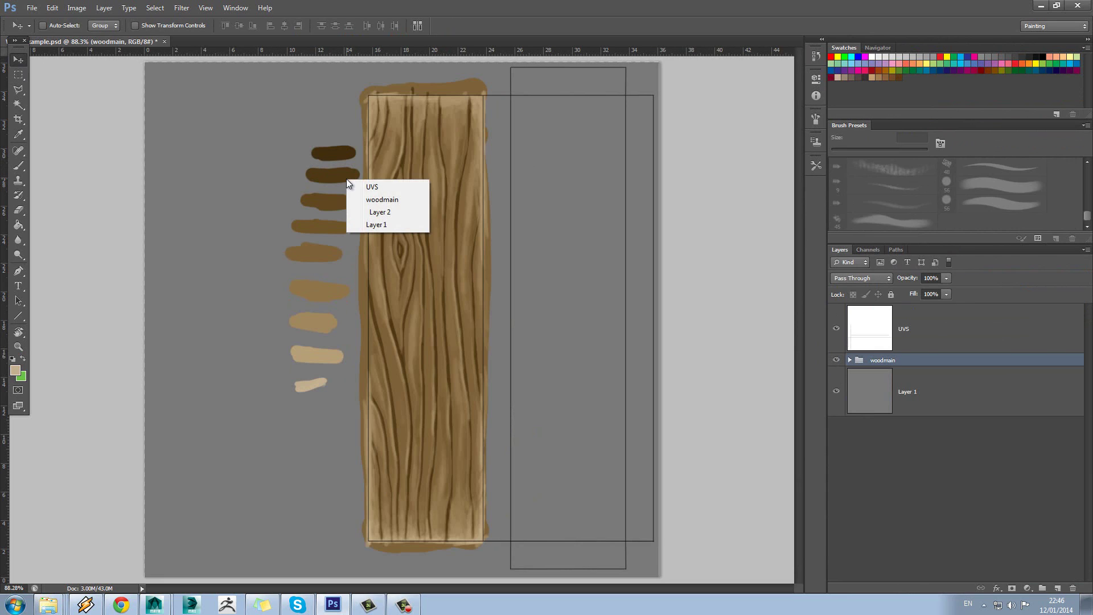
left_click(381, 212)
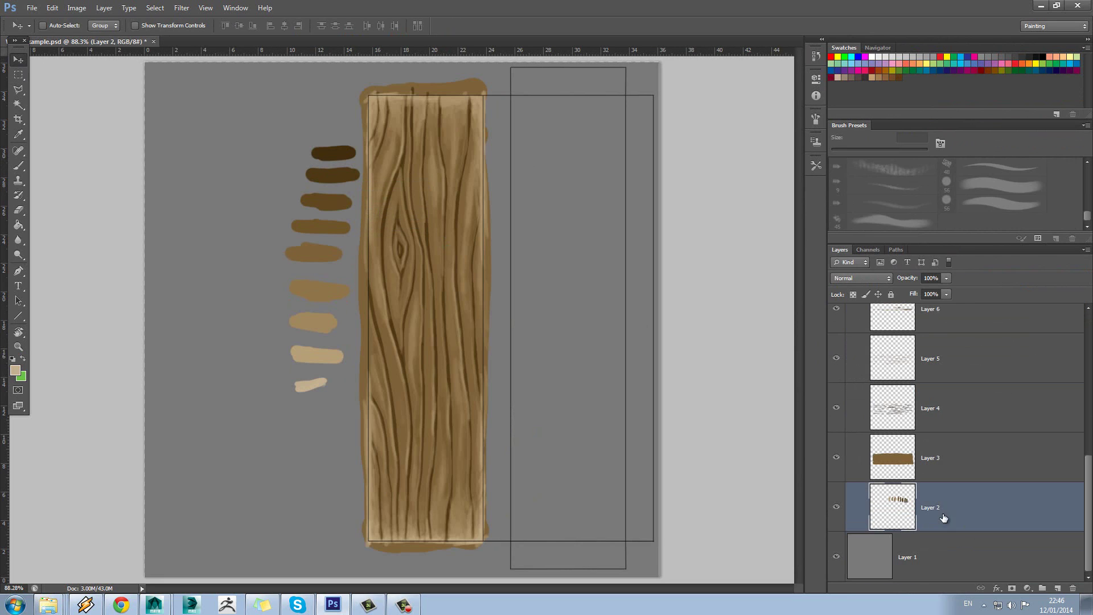
scroll(934, 484, "up", 5)
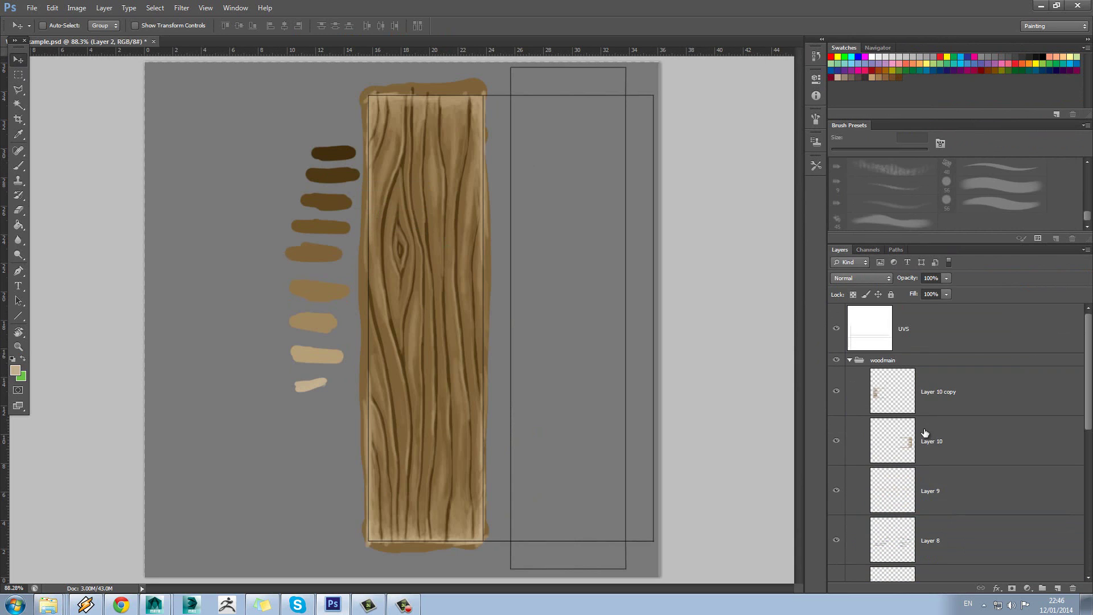
- Duplicate the woodmain group and move the copy to the right
left_click(850, 359)
right_click(904, 362)
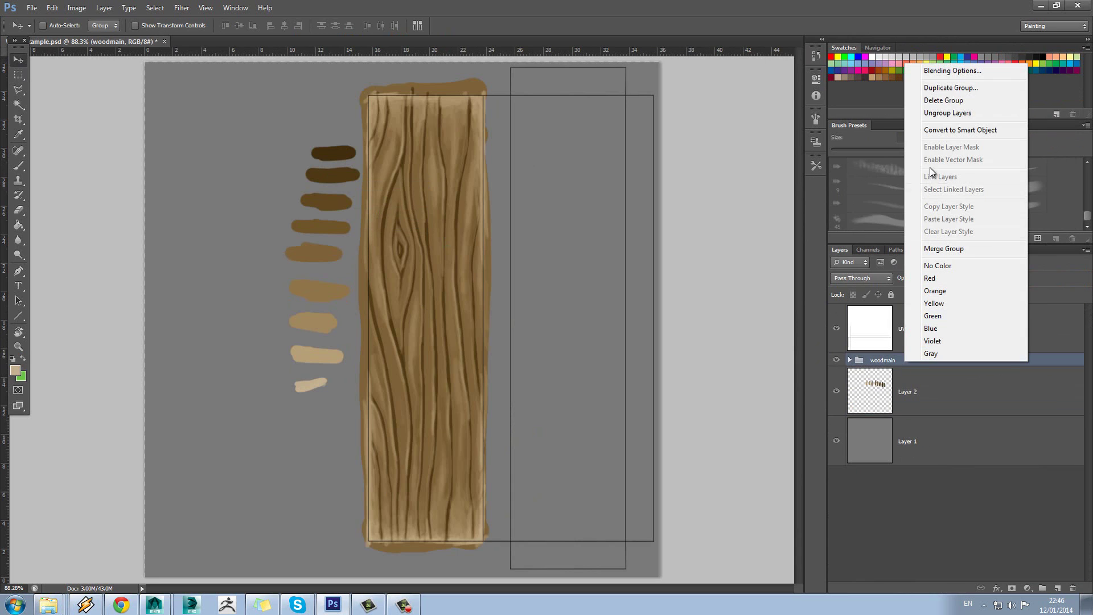
left_click(949, 88)
left_click(647, 186)
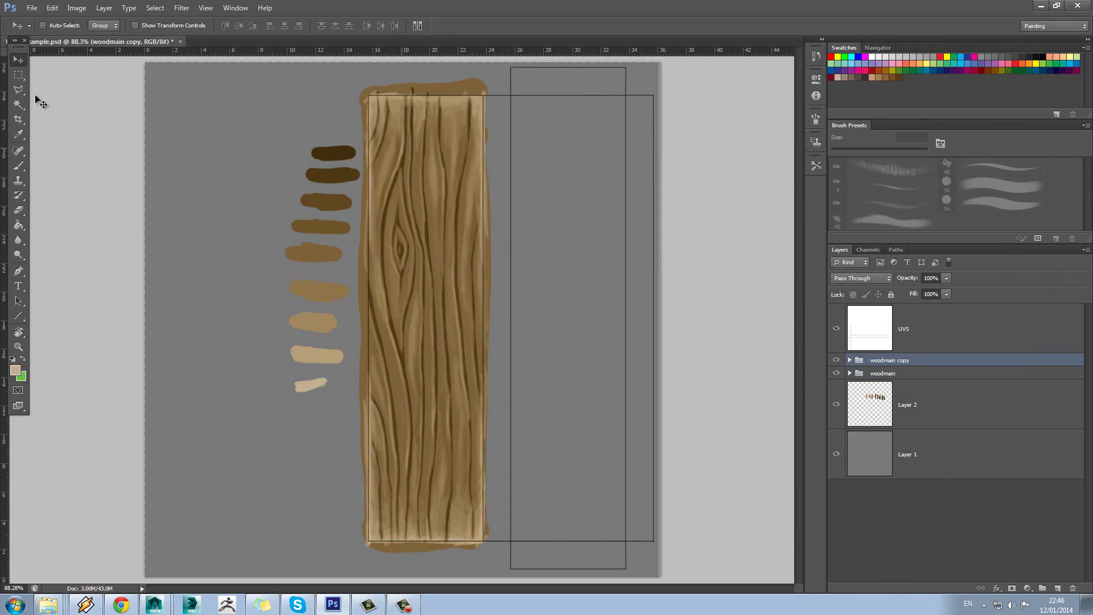
left_click_drag(378, 246, 517, 262)
- Flip the copied plank horizontally and place it beside the original
left_click(52, 8)
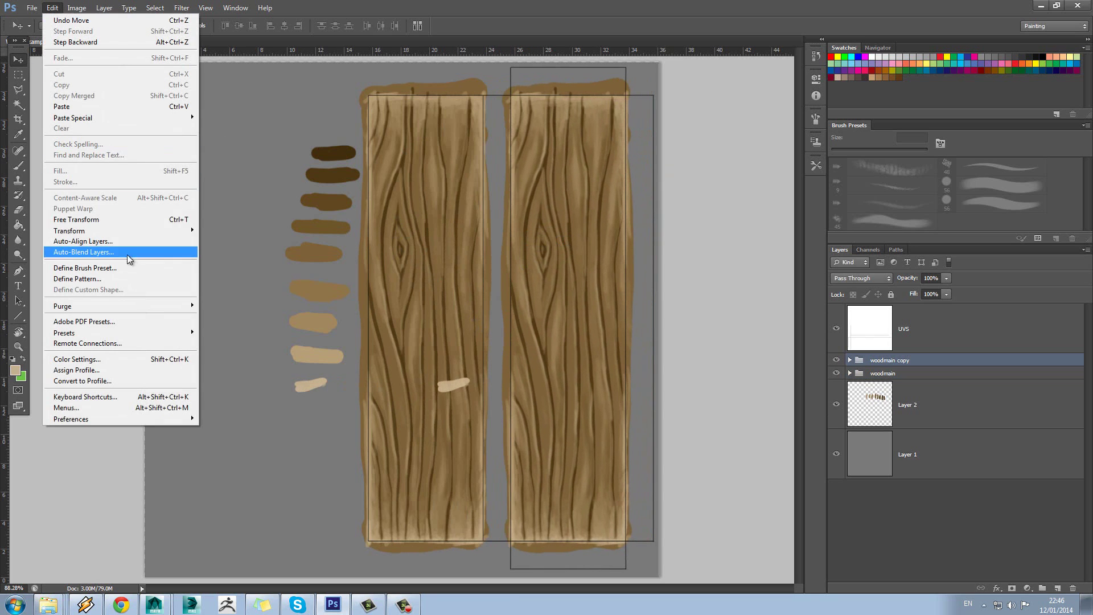
mouse_move(178, 230)
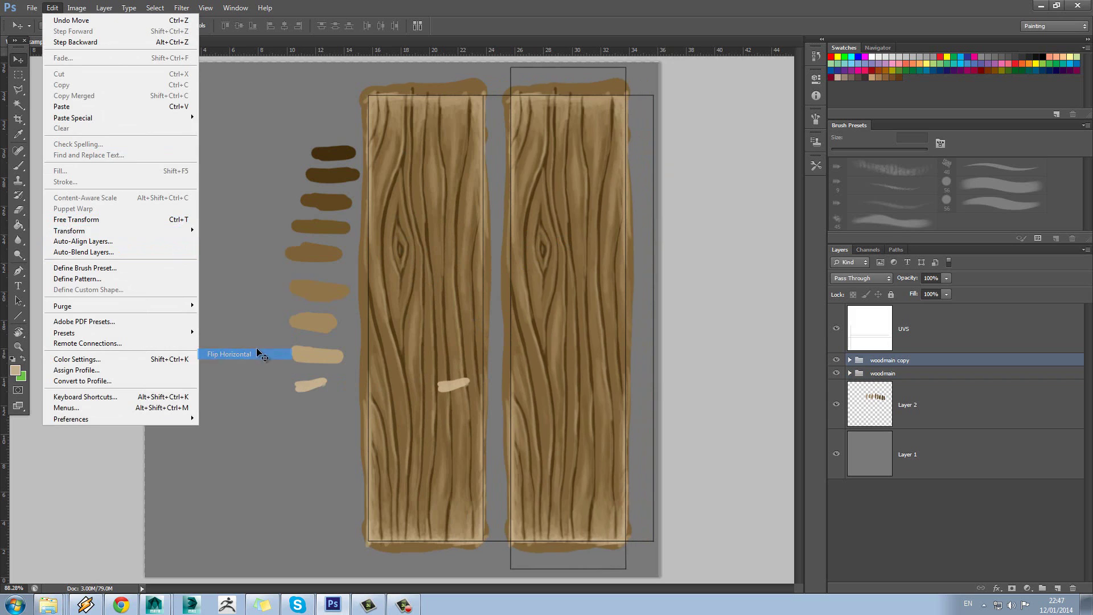
left_click(258, 354)
left_click(52, 8)
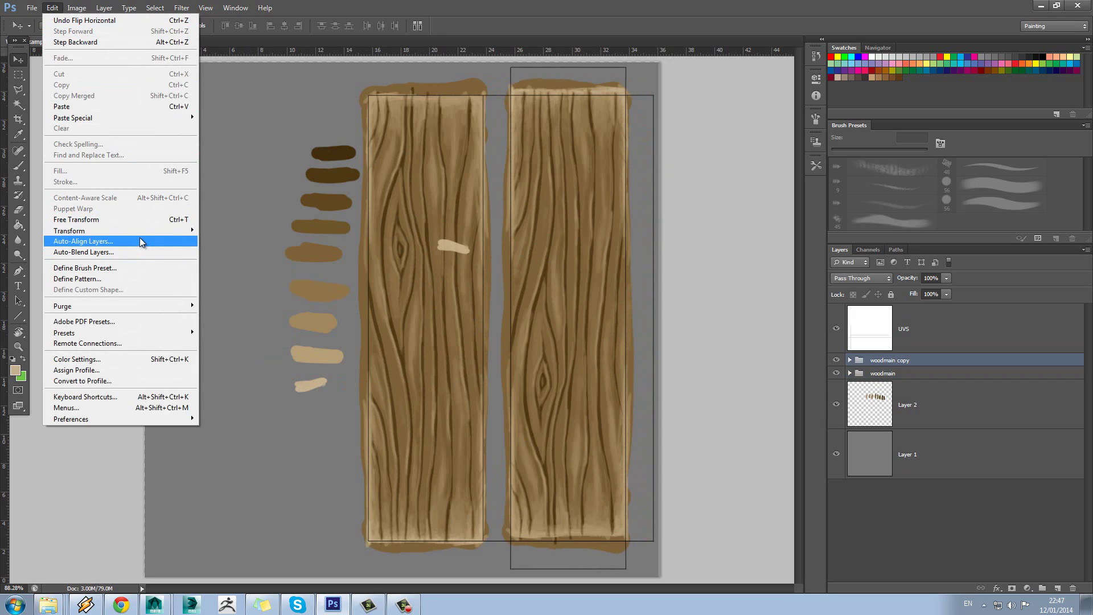
left_click(246, 356)
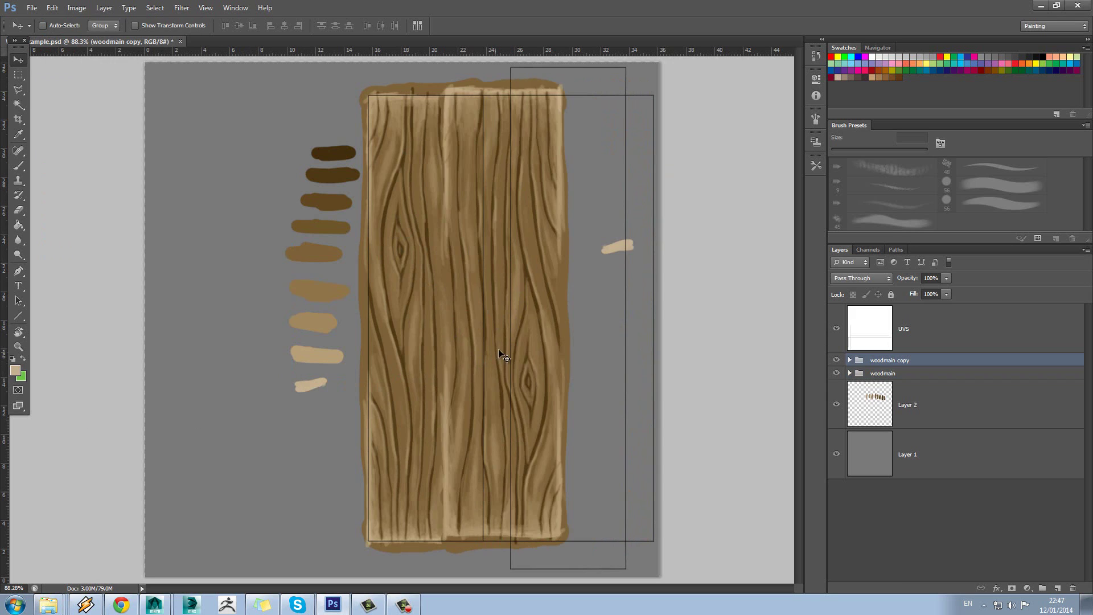
left_click_drag(501, 351, 566, 357)
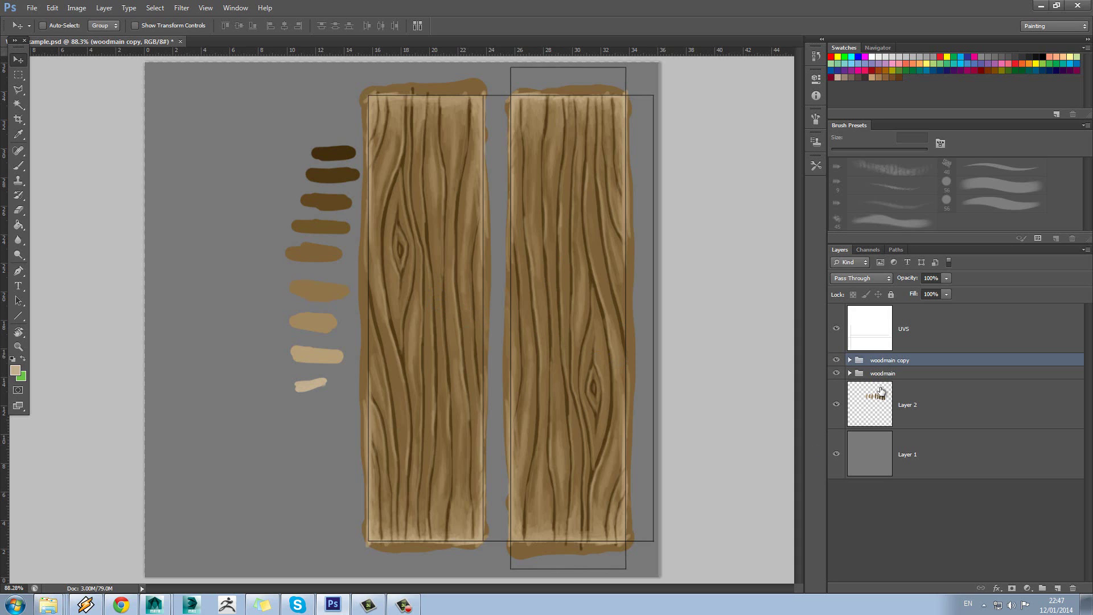
- Save the PSD, then select the wooden plank in Maya
left_click(32, 8)
left_click(91, 135)
left_click(154, 605)
left_click(437, 327)
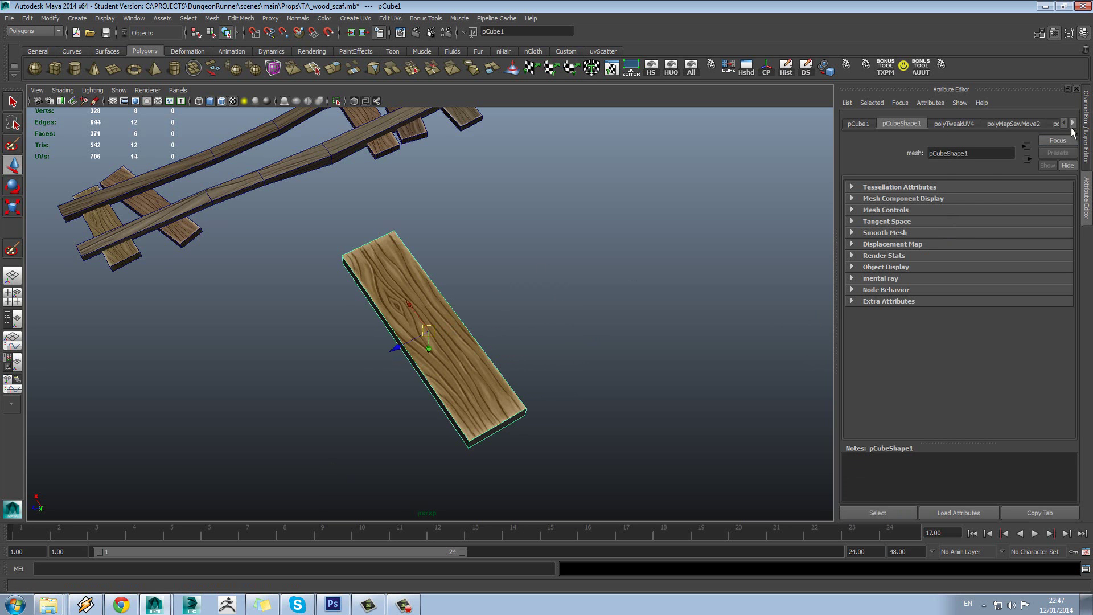
- Delete all construction history on the plank via Delete All by Type
left_click(1072, 124)
left_click(1073, 124)
left_click(1072, 124)
left_click(1073, 124)
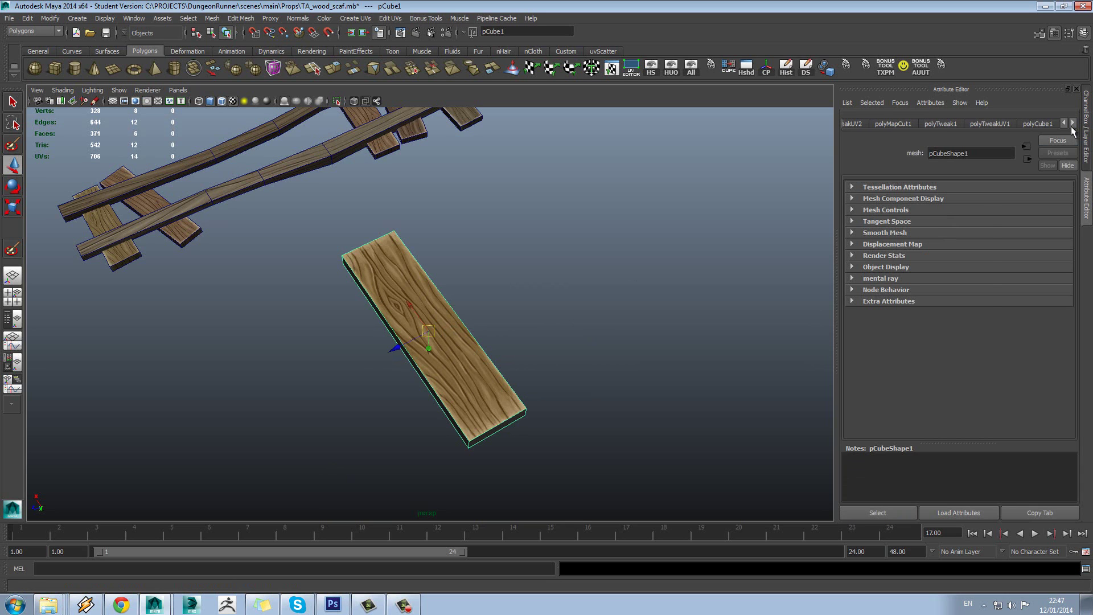
left_click(28, 18)
mouse_move(139, 149)
left_click(176, 149)
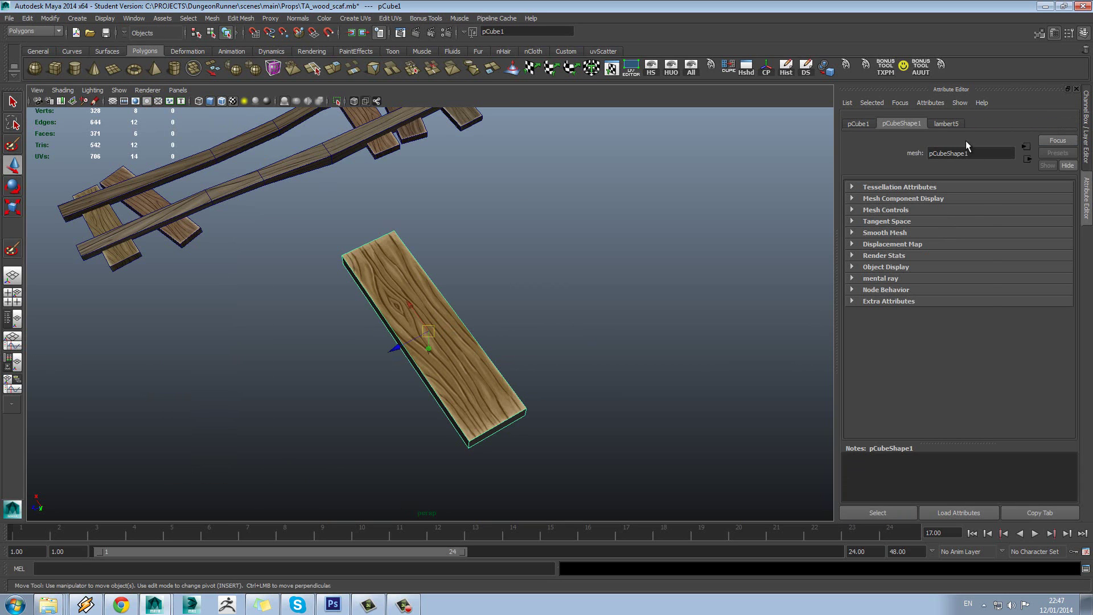
left_click(946, 123)
- Reload the WoodExample.psd file texture and inspect the updated plank
left_click(1053, 254)
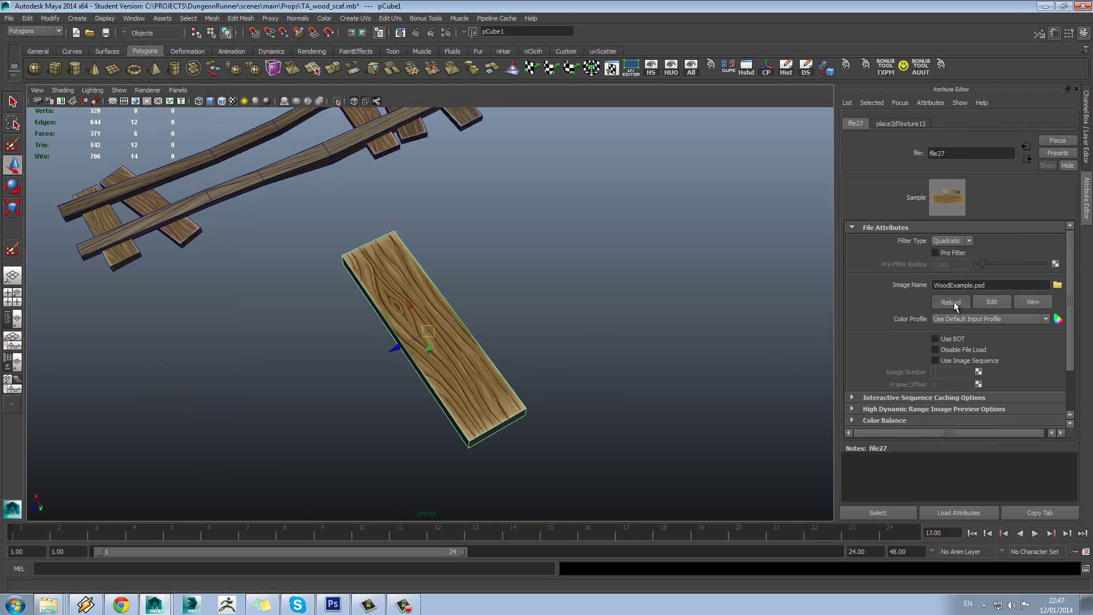
left_click_drag(529, 319, 501, 413)
left_click(514, 259)
left_click(521, 258)
left_click(573, 258)
- Add a Hue/Saturation adjustment layer with Saturation -24 and save the file
left_click(335, 605)
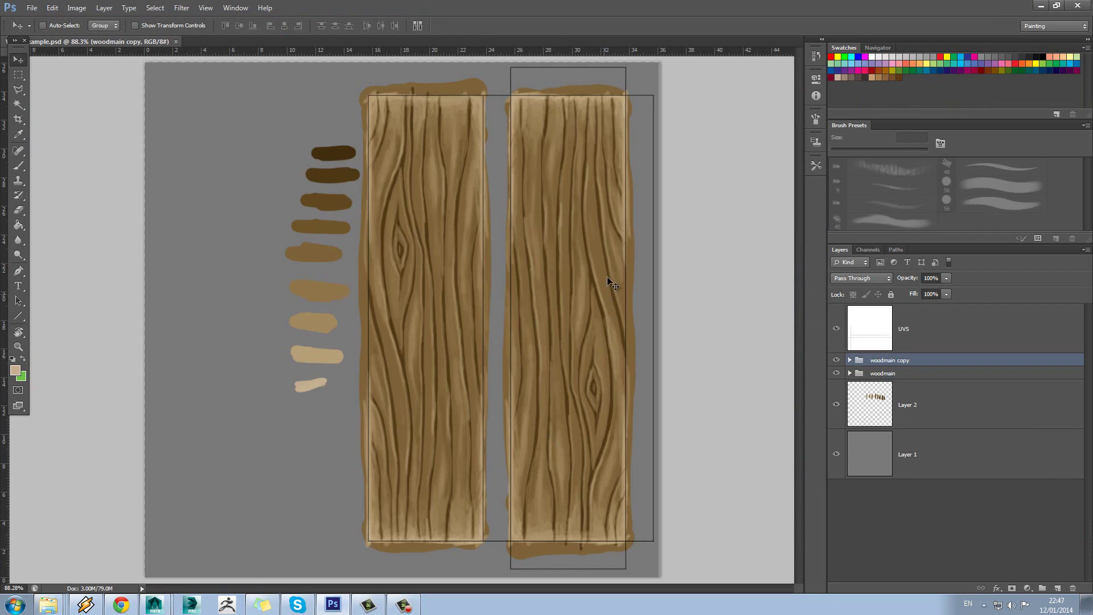
left_click(1029, 588)
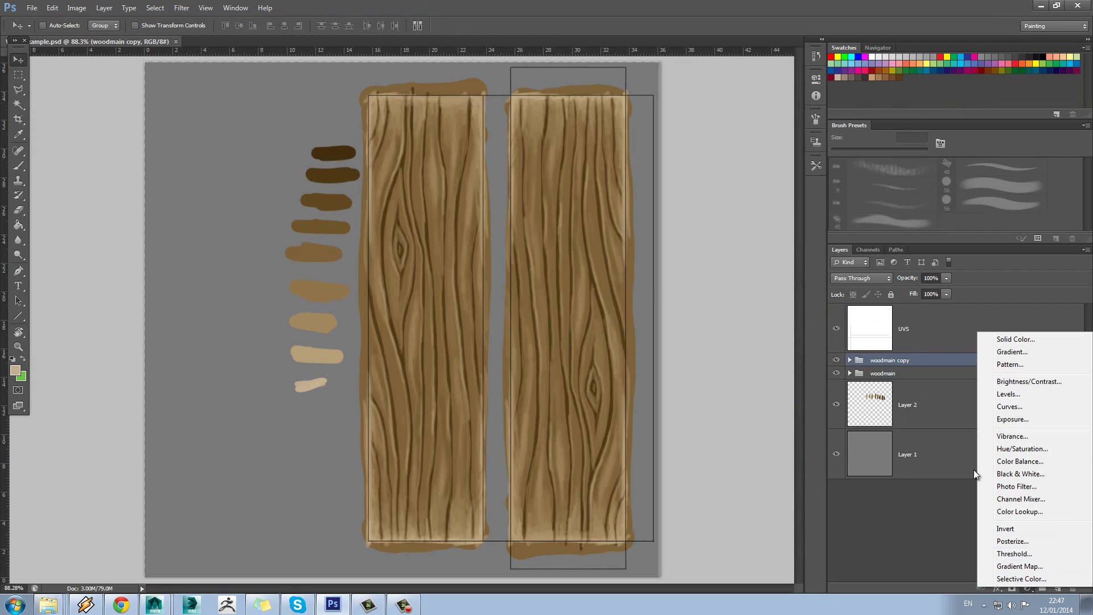
left_click(1022, 449)
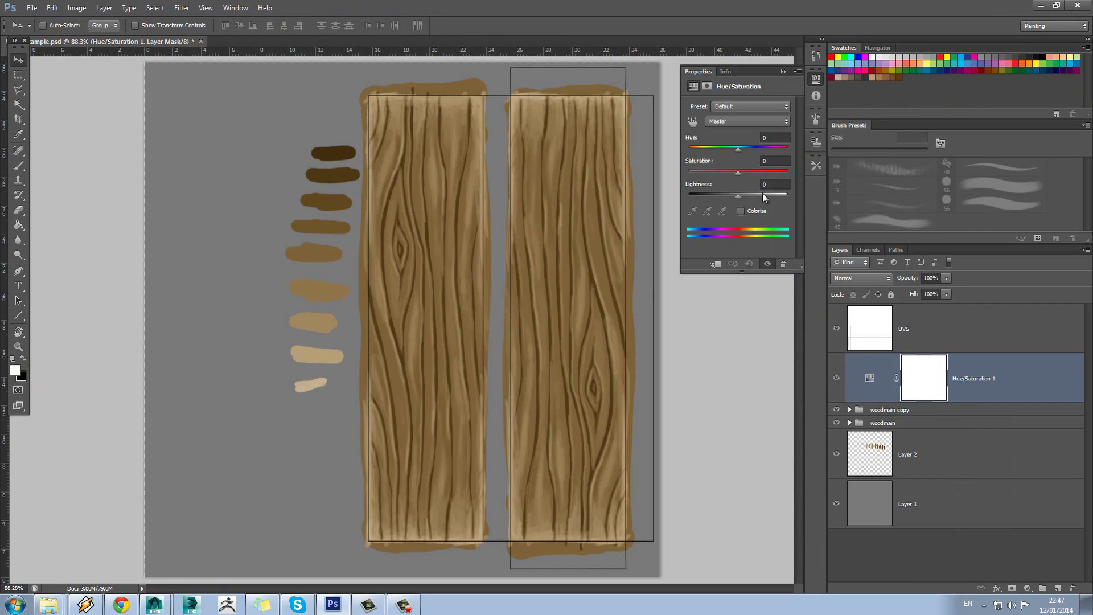
left_click(726, 173)
left_click(32, 7)
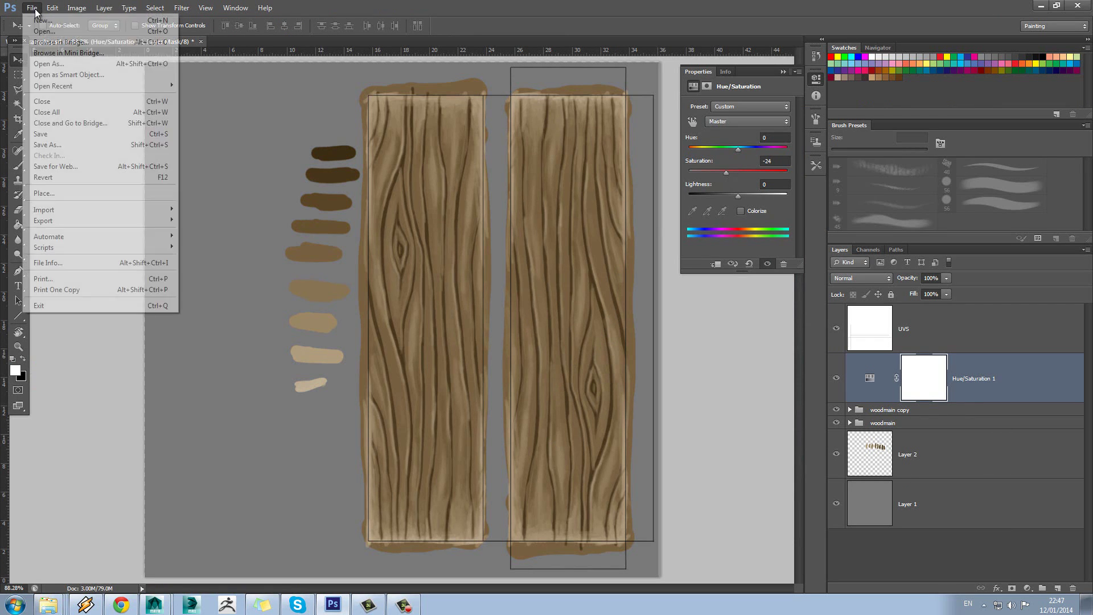
left_click(57, 134)
- Check the muted wood texture on the plank in Maya, then return to Photoshop
left_click(335, 604)
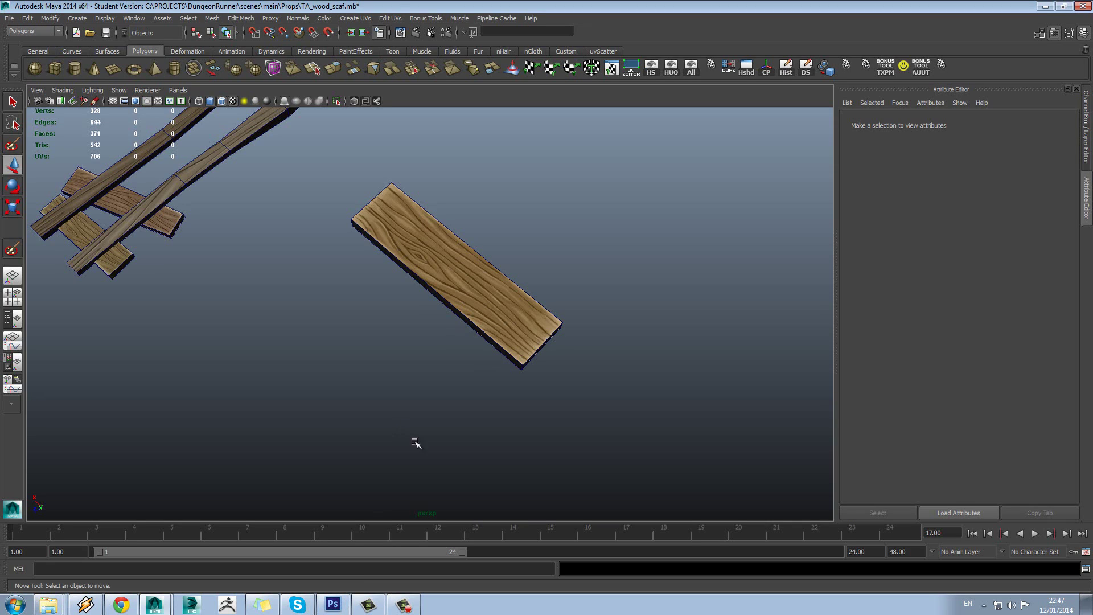
left_click(506, 308)
left_click(1053, 253)
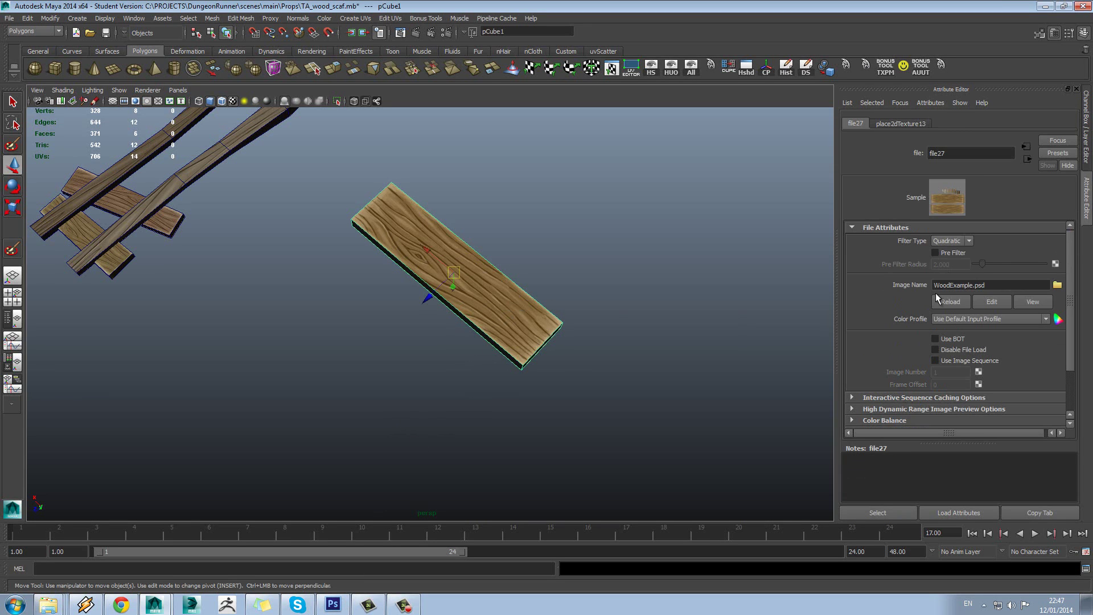
left_click(643, 266)
left_click_drag(637, 266, 593, 247)
key("alt+Tab")
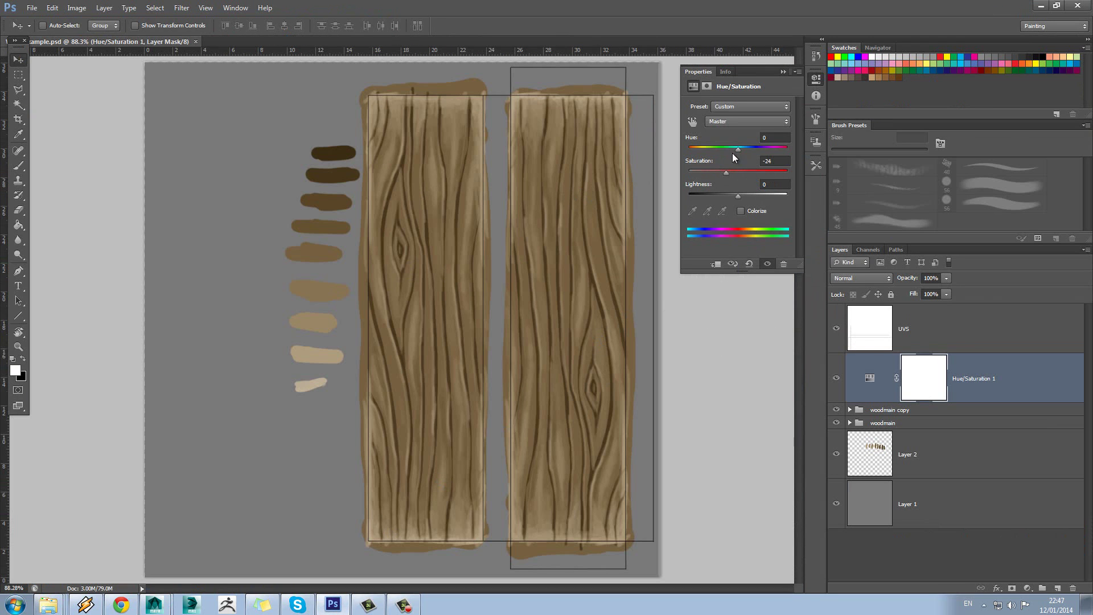
- Shift hue to -8 and add a Color Balance layer with +4 red and -18 yellow-blue
left_click_drag(730, 150, 734, 150)
left_click(1026, 586)
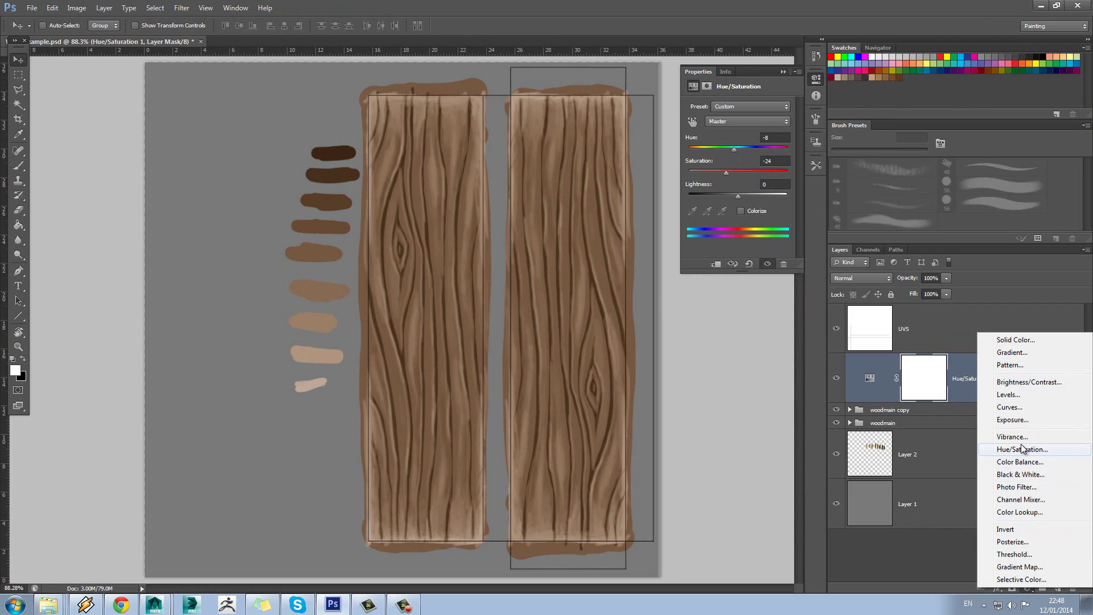
left_click(1042, 463)
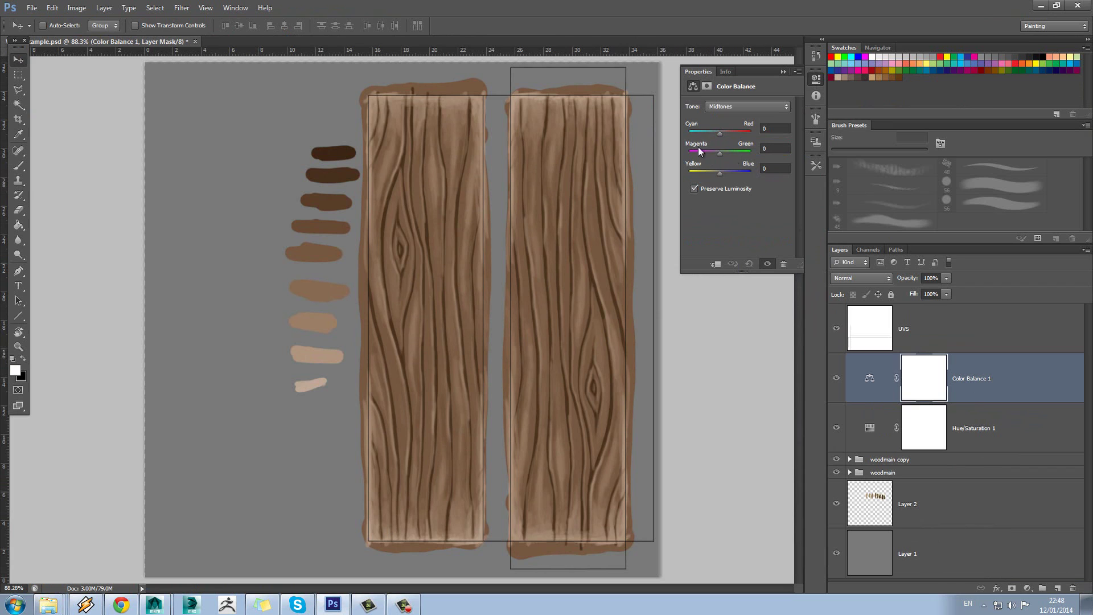
left_click(726, 136)
- Toggle both adjustment layers off and on to compare, then save the file
left_click_drag(837, 442, 835, 393)
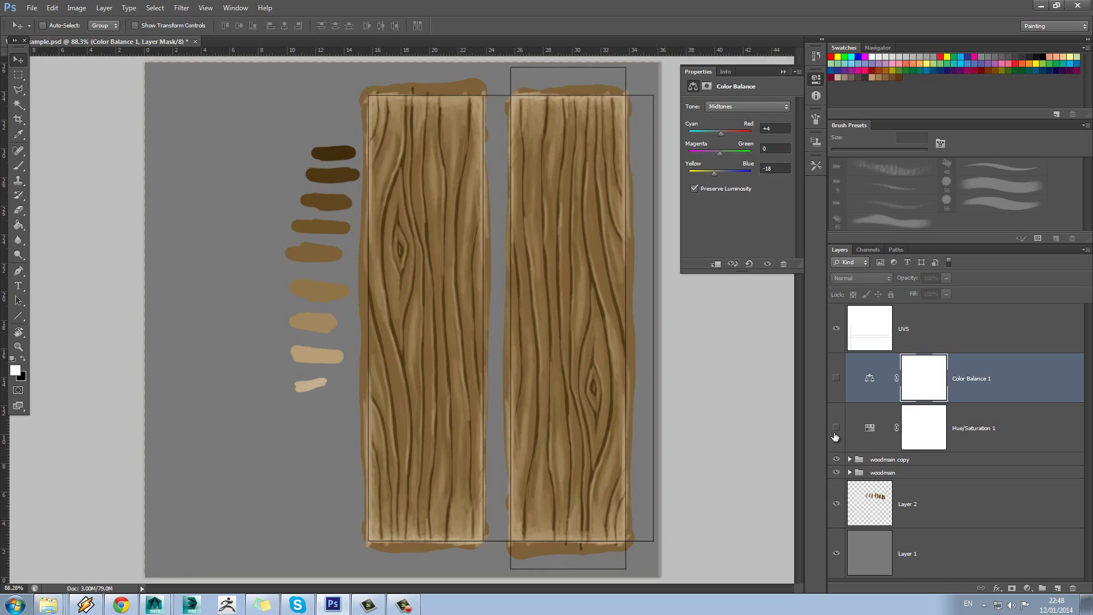
left_click_drag(835, 436, 837, 377)
left_click_drag(836, 428, 842, 376)
left_click_drag(838, 427, 845, 378)
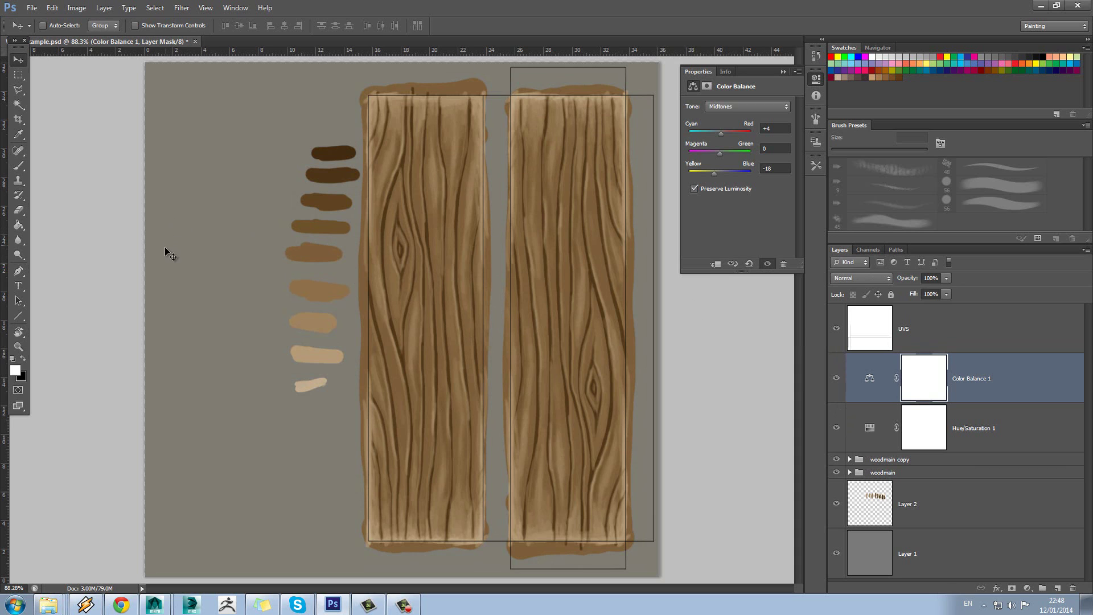
left_click(32, 7)
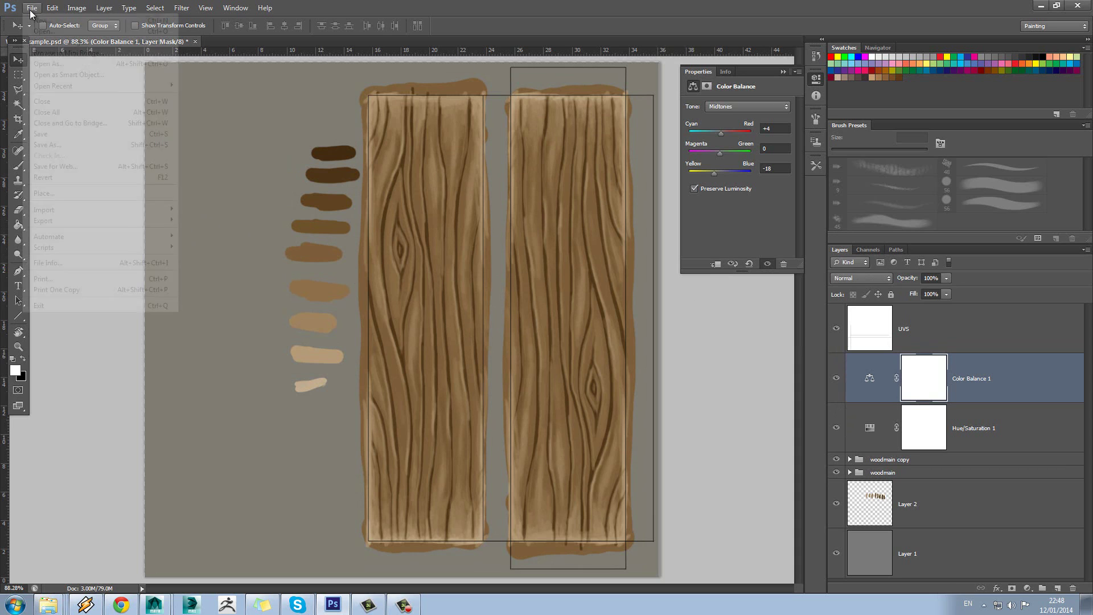
left_click(85, 137)
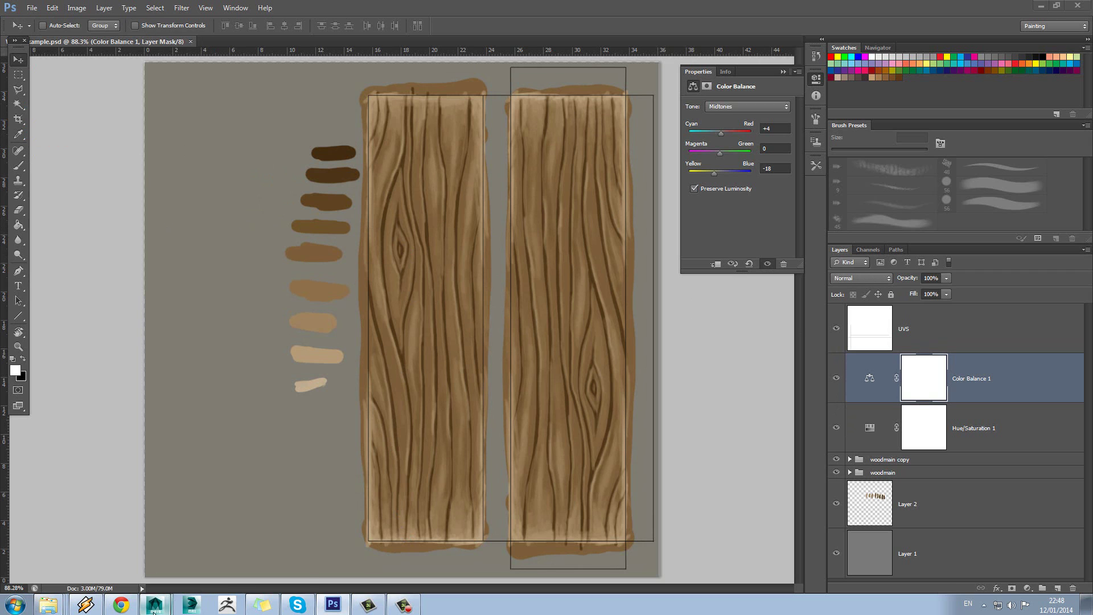
- In Maya, open the plank's file27 colour node and orbit to view the colour-balanced wood
left_click(154, 605)
left_click(462, 254)
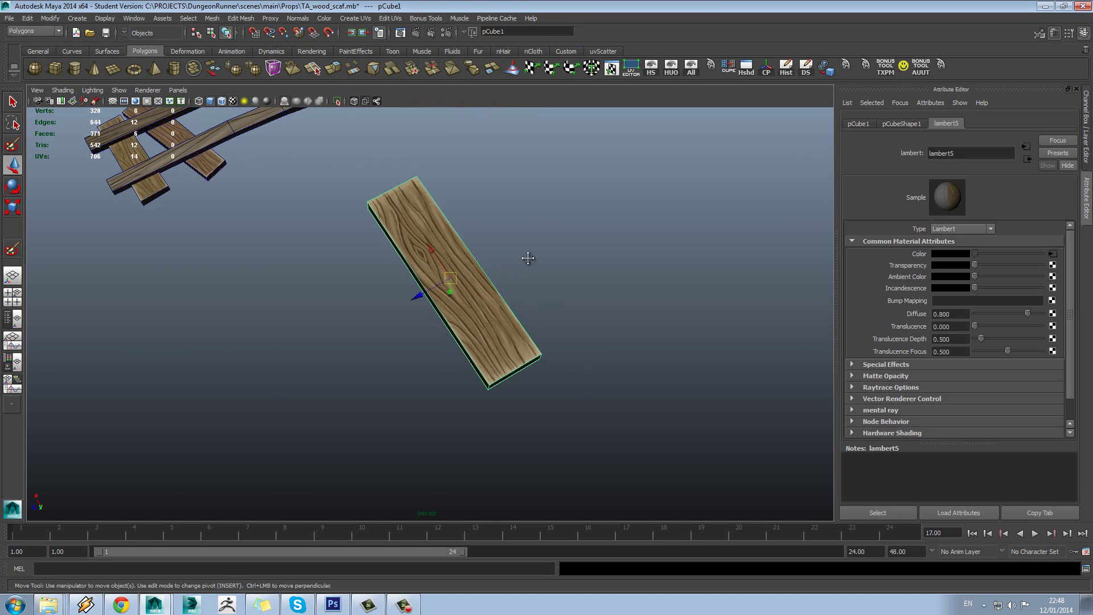
left_click(1053, 253)
left_click(661, 300)
mouse_move(661, 300)
left_mouse_down()
mouse_move(654, 146)
mouse_move(686, 186)
mouse_move(620, 239)
mouse_move(663, 284)
left_mouse_up()
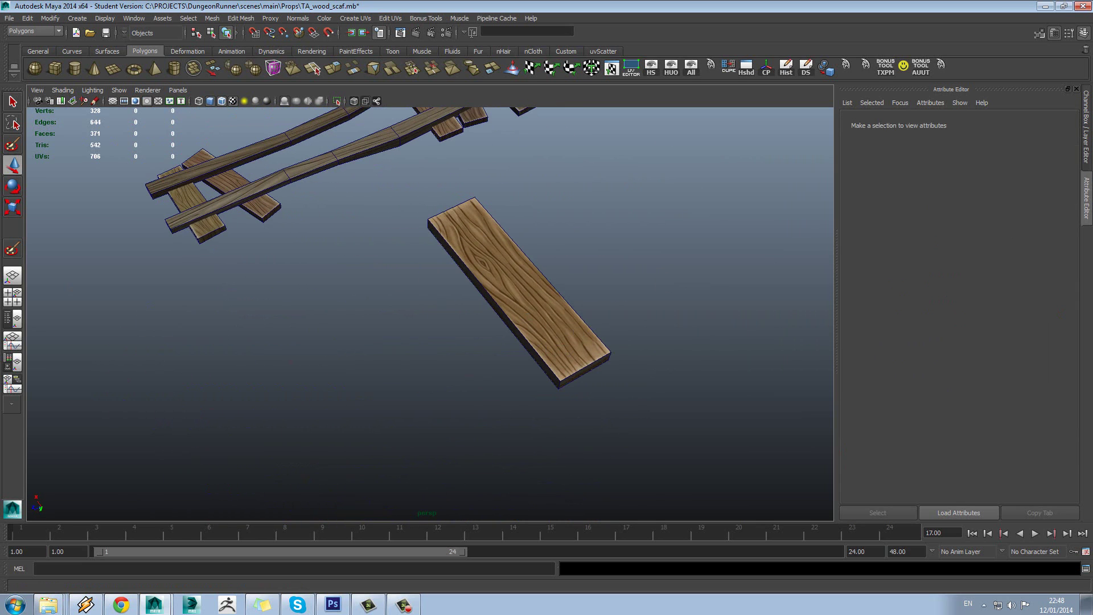